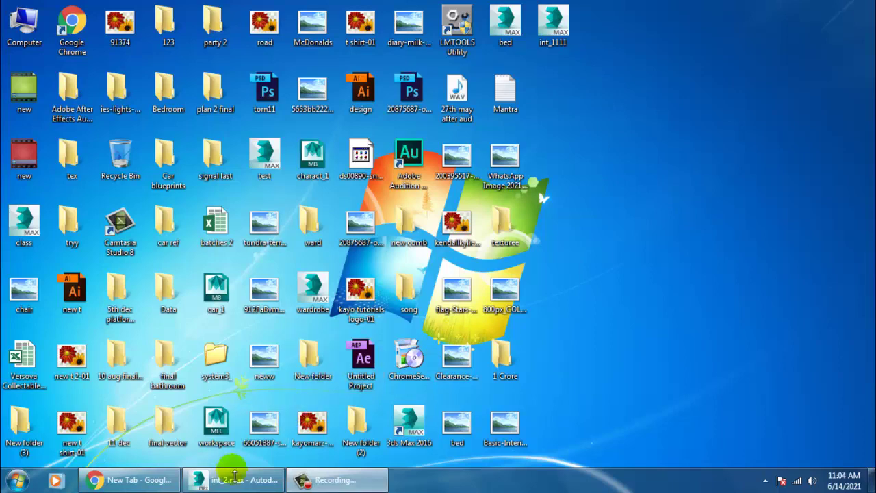
Switch to the int_2.max scene in 3ds Max and examine the untextured book stacks above the textured shelf books
{"action": "left_click", "coordinate": [231, 477]}
{"action": "middle_click_drag", "start_coordinate": [575, 245], "coordinate": [573, 275], "text": "alt"}
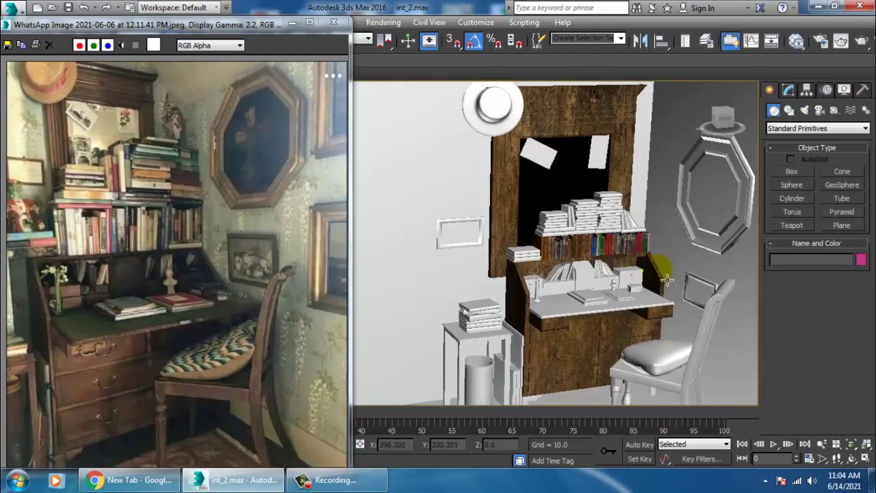
{"action": "scroll", "coordinate": [574, 275], "scroll_direction": "up", "scroll_amount": 6}
{"action": "scroll", "coordinate": [574, 275], "scroll_direction": "up", "scroll_amount": 5}
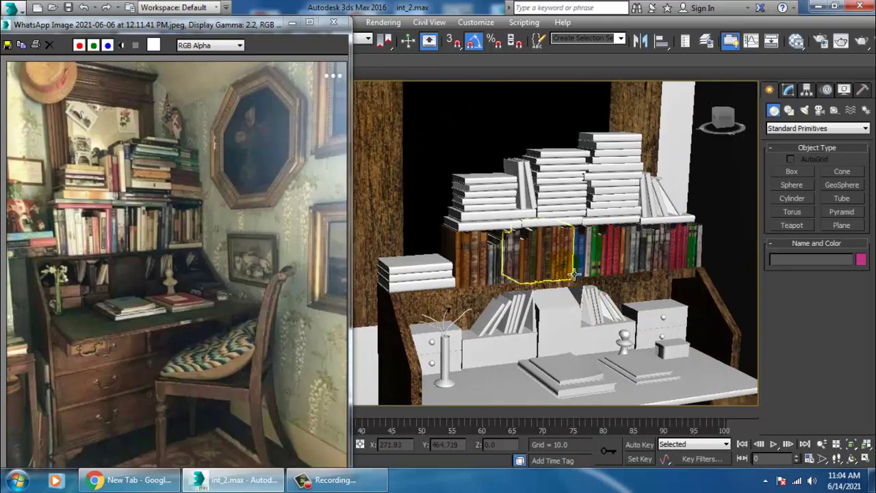
{"action": "middle_click_drag", "start_coordinate": [647, 350], "coordinate": [574, 263], "text": "alt"}
{"action": "scroll", "coordinate": [532, 329], "scroll_direction": "down", "scroll_amount": 3}
{"action": "scroll", "coordinate": [493, 322], "scroll_direction": "up", "scroll_amount": 4}
{"action": "middle_click_drag", "start_coordinate": [479, 342], "coordinate": [592, 313]}
{"action": "scroll", "coordinate": [593, 313], "scroll_direction": "down", "scroll_amount": 3}
{"action": "middle_click_drag", "start_coordinate": [612, 272], "coordinate": [619, 293], "text": "alt"}
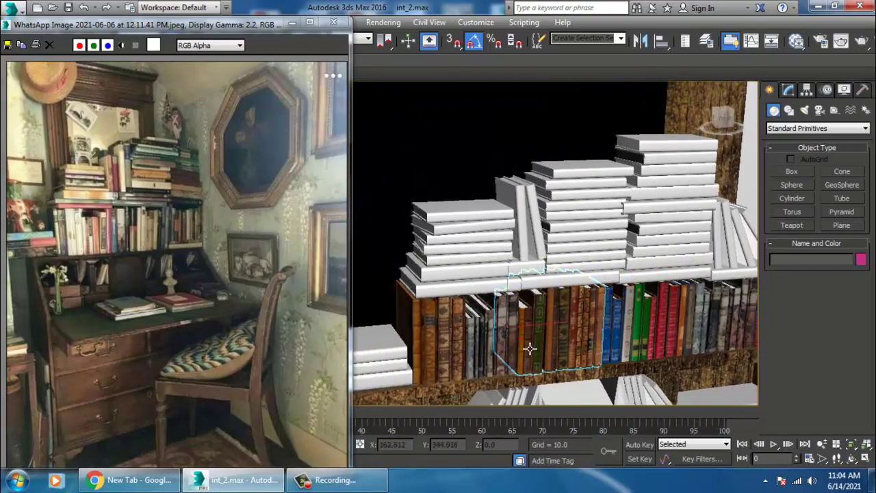
{"action": "left_click", "coordinate": [530, 349]}
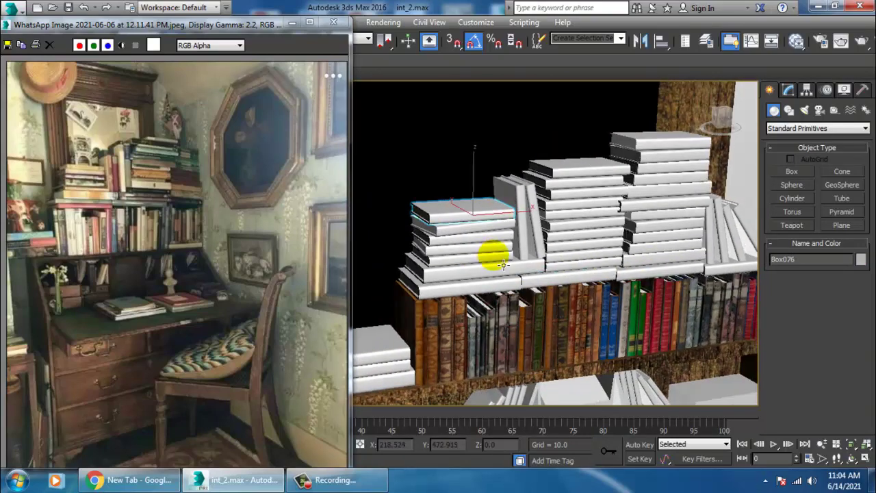
{"action": "scroll", "coordinate": [504, 265], "scroll_direction": "up", "scroll_amount": 3}
{"action": "middle_click_drag", "start_coordinate": [691, 256], "coordinate": [575, 258]}
{"action": "scroll", "coordinate": [575, 258], "scroll_direction": "down", "scroll_amount": 5}
{"action": "mouse_move", "coordinate": [597, 373]}
{"action": "middle_mouse_down"}
{"action": "mouse_move", "coordinate": [639, 228]}
{"action": "mouse_move", "coordinate": [630, 274]}
{"action": "mouse_move", "coordinate": [554, 313]}
{"action": "mouse_move", "coordinate": [543, 337]}
{"action": "mouse_move", "coordinate": [600, 341]}
{"action": "mouse_move", "coordinate": [575, 281]}
{"action": "middle_mouse_up"}
{"action": "scroll", "coordinate": [575, 281], "scroll_direction": "up", "scroll_amount": 3}
{"action": "middle_click_drag", "start_coordinate": [540, 143], "coordinate": [357, 287]}
{"action": "scroll", "coordinate": [556, 214], "scroll_direction": "up", "scroll_amount": 4}
Attach the four books directly above to the bottom book of the middle stack on the shelf, making them one editable poly
{"action": "left_click", "coordinate": [450, 343]}
{"action": "scroll", "coordinate": [453, 344], "scroll_direction": "down", "scroll_amount": 4}
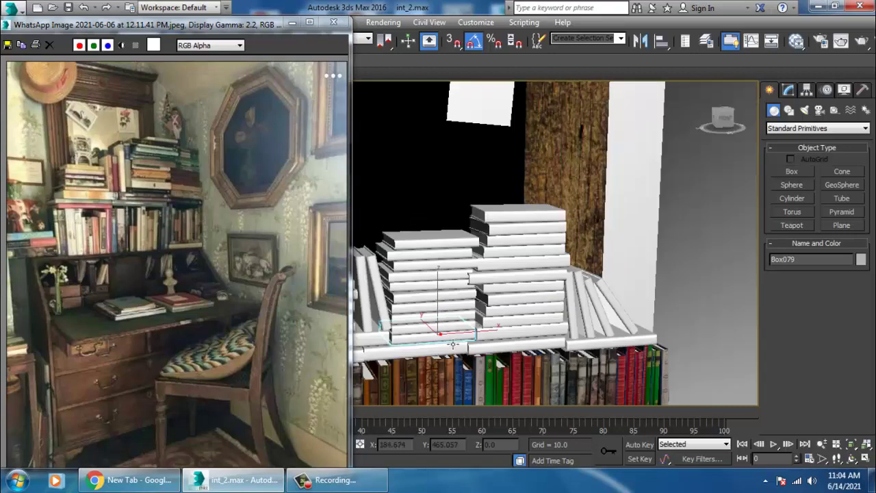
{"action": "scroll", "coordinate": [452, 344], "scroll_direction": "up", "scroll_amount": 4}
{"action": "middle_click_drag", "start_coordinate": [501, 336], "coordinate": [532, 342]}
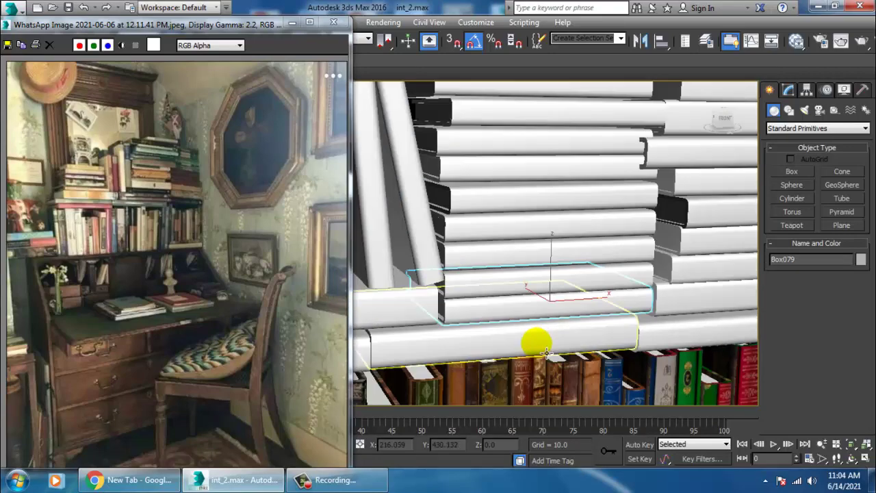
{"action": "left_click", "coordinate": [794, 88]}
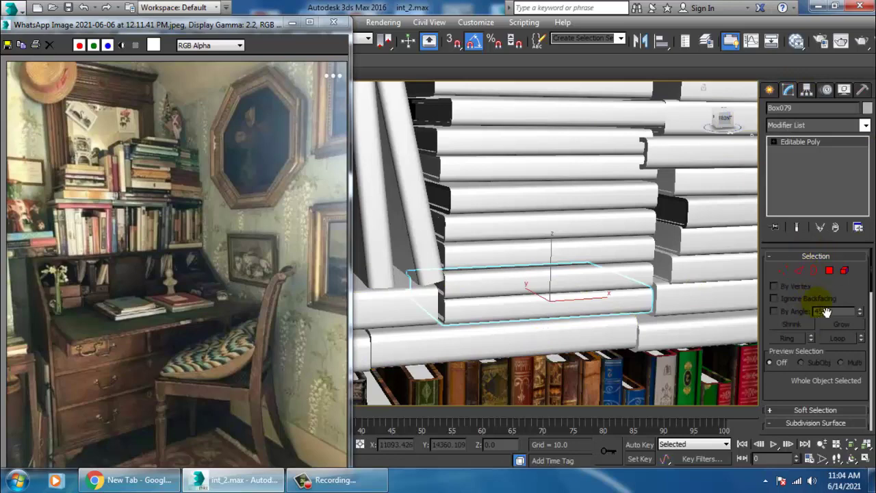
{"action": "left_click_drag", "start_coordinate": [826, 312], "coordinate": [837, 41]}
{"action": "scroll", "coordinate": [859, 411], "scroll_direction": "down", "scroll_amount": 5}
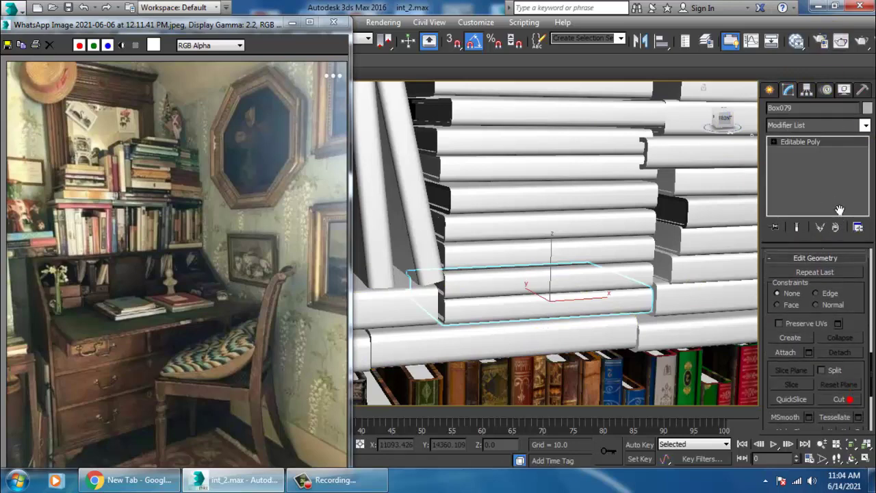
{"action": "left_click", "coordinate": [508, 279]}
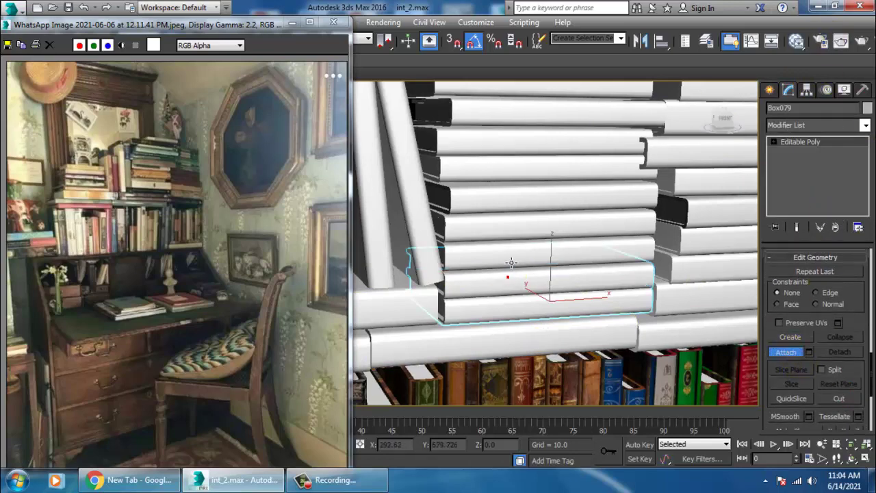
{"action": "left_click", "coordinate": [508, 251]}
{"action": "left_click", "coordinate": [500, 226]}
{"action": "left_click", "coordinate": [501, 198]}
{"action": "left_click", "coordinate": [590, 234]}
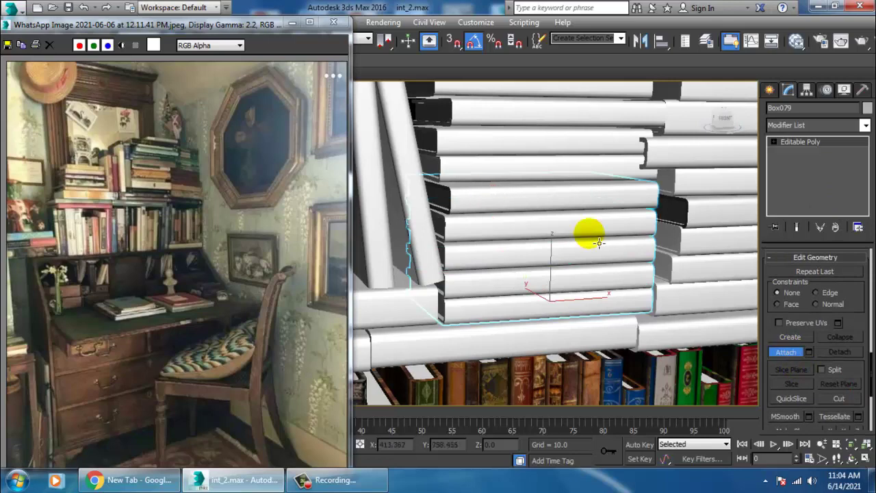
{"action": "right_click", "coordinate": [599, 242]}
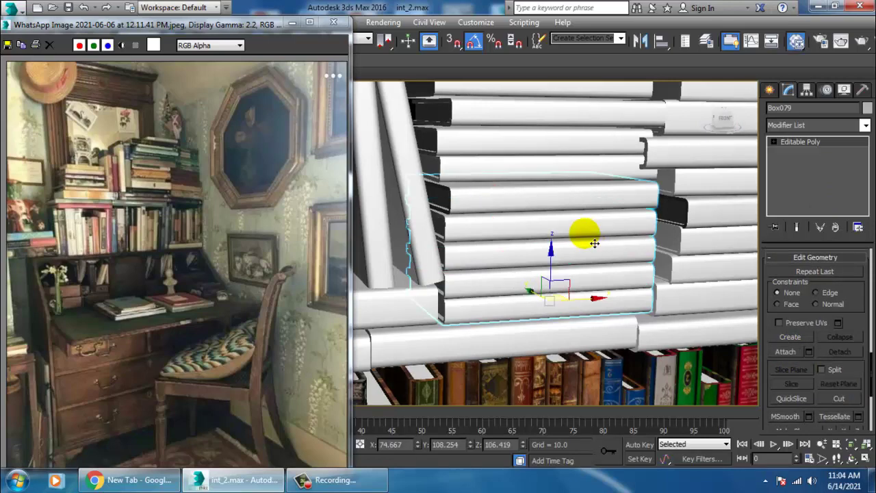
Launch Adobe Photoshop CC 2015 and return to 3ds Max with the Slate Material Editor maximized
{"action": "left_click", "coordinate": [17, 480]}
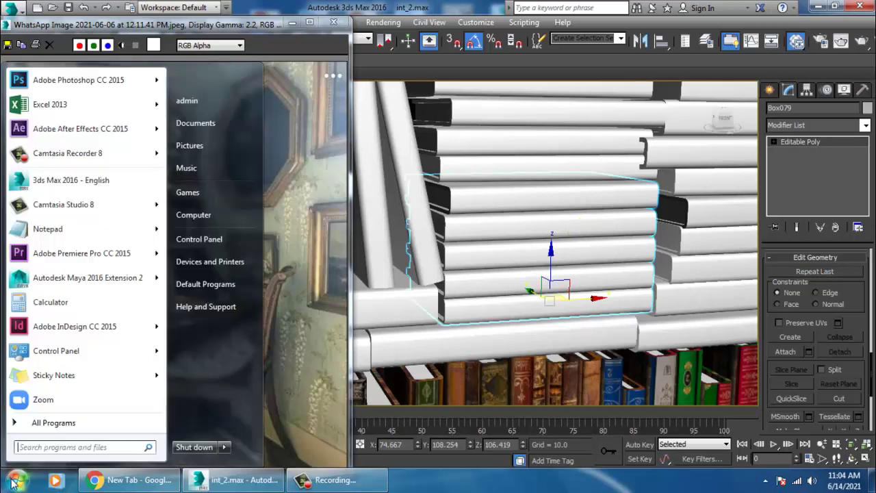
{"action": "left_click", "coordinate": [105, 83]}
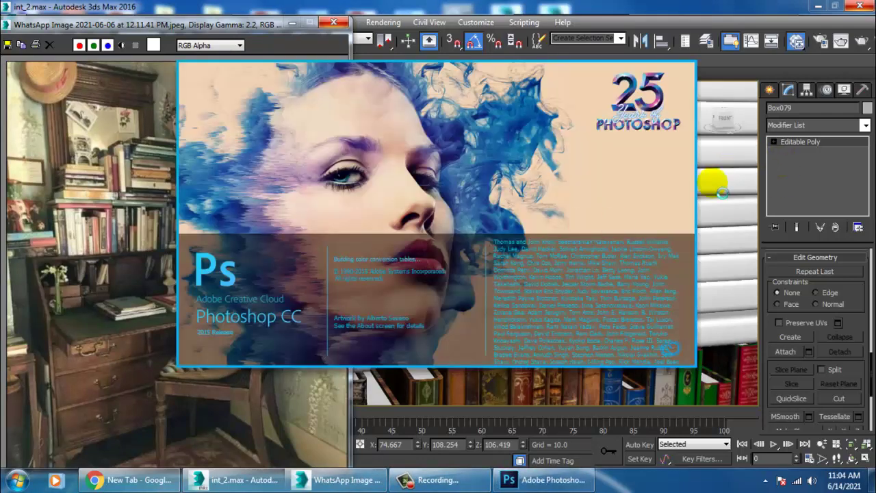
{"action": "left_click", "coordinate": [713, 182]}
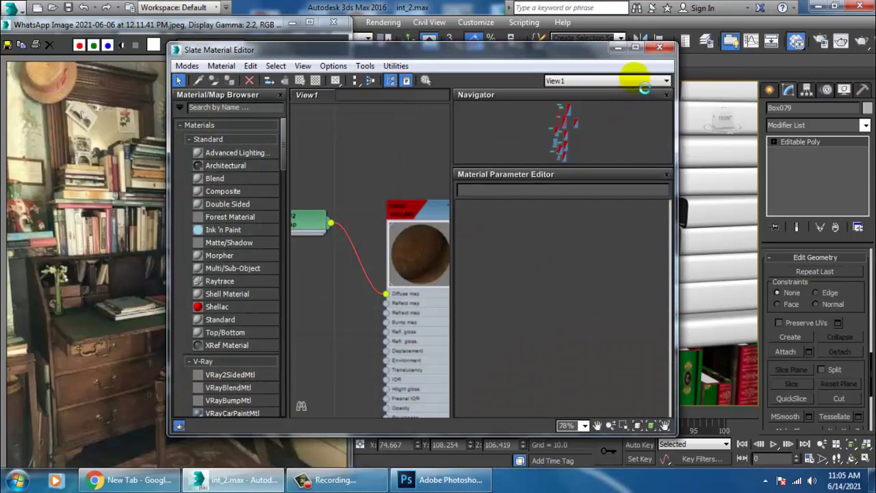
{"action": "left_click", "coordinate": [636, 47]}
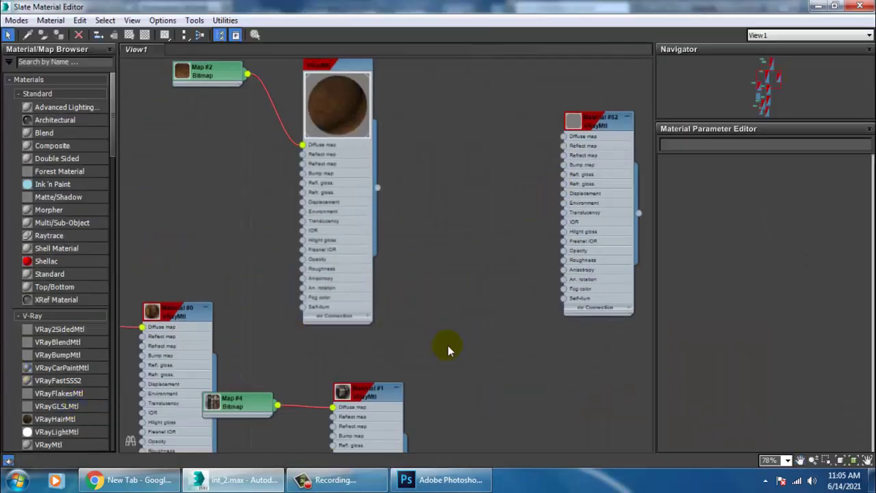
{"action": "left_click", "coordinate": [817, 8]}
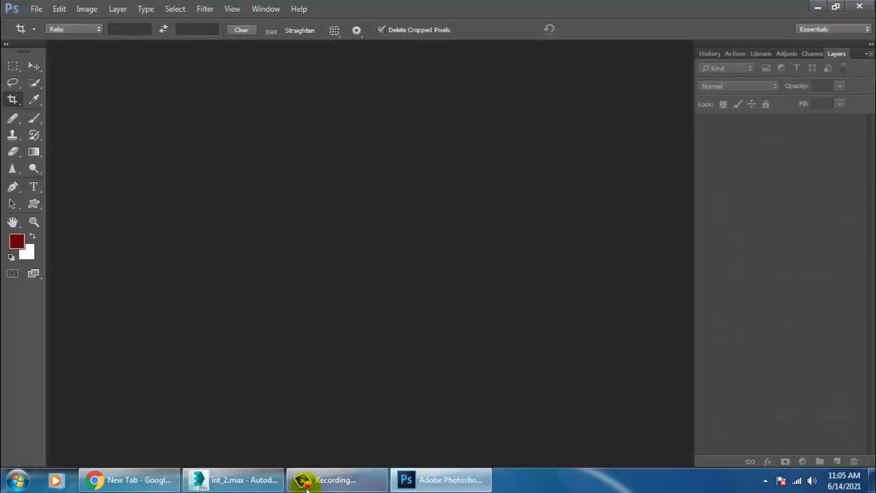
{"action": "left_click", "coordinate": [233, 480]}
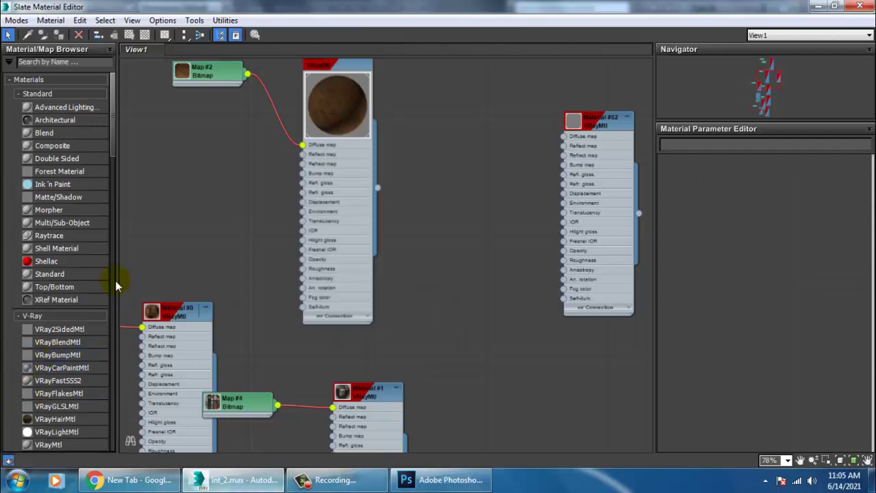
Add a new VRayMtl to the material view and choose a Bitmap map for its Diffuse channel
{"action": "left_click_drag", "start_coordinate": [50, 446], "coordinate": [432, 397]}
{"action": "left_click_drag", "start_coordinate": [510, 375], "coordinate": [509, 375]}
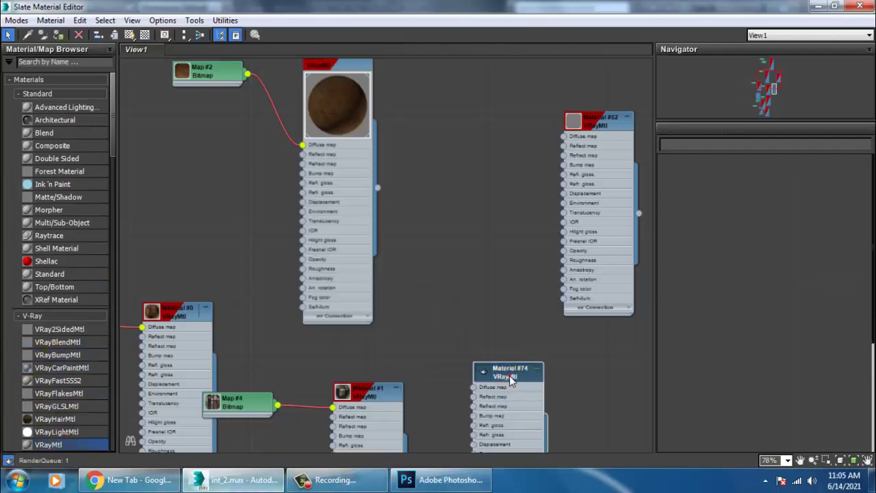
{"action": "left_click", "coordinate": [752, 175]}
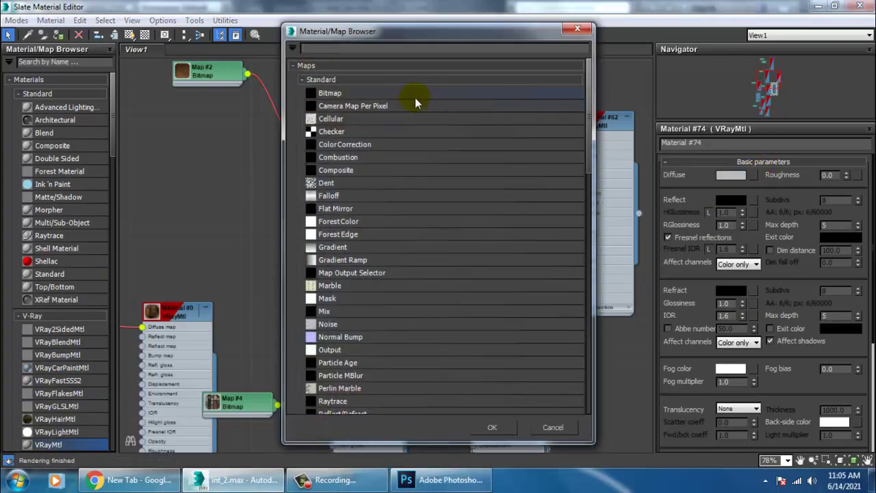
{"action": "double_click", "coordinate": [351, 92]}
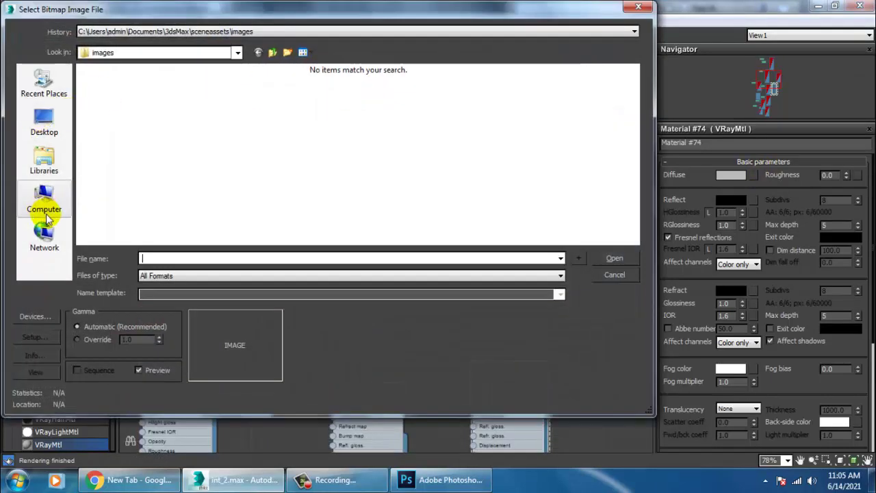
Browse to the D:\June 2021\New inttt folder for the bitmap image
{"action": "left_click", "coordinate": [44, 205]}
{"action": "double_click", "coordinate": [336, 99]}
{"action": "scroll", "coordinate": [133, 121], "scroll_direction": "down", "scroll_amount": 5}
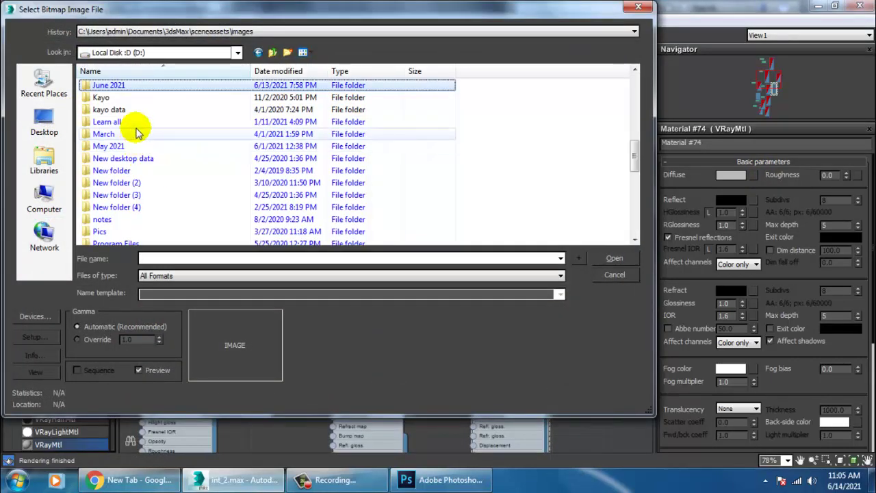
{"action": "double_click", "coordinate": [117, 85]}
{"action": "left_click", "coordinate": [318, 120]}
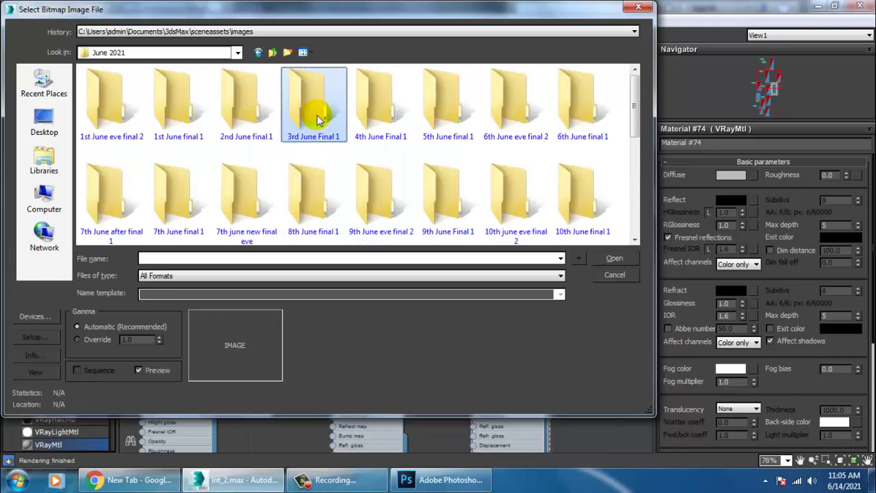
{"action": "left_click", "coordinate": [379, 116]}
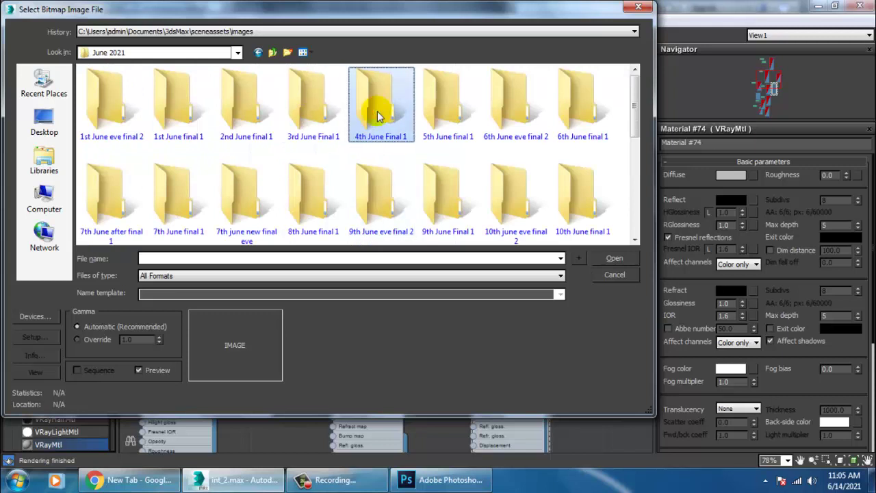
{"action": "left_click", "coordinate": [483, 200]}
{"action": "scroll", "coordinate": [483, 206], "scroll_direction": "down", "scroll_amount": 3}
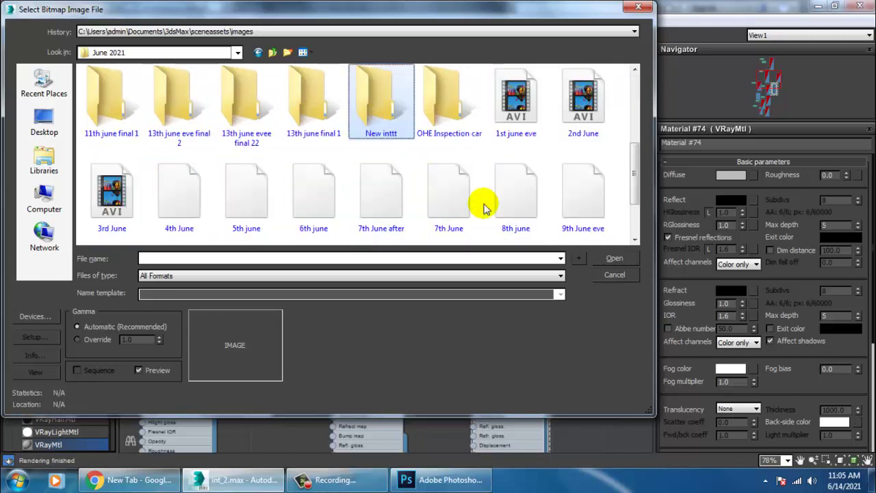
{"action": "double_click", "coordinate": [402, 108]}
Preview the images in the New inttt folder to find a suitable book cover texture
{"action": "left_click", "coordinate": [96, 110]}
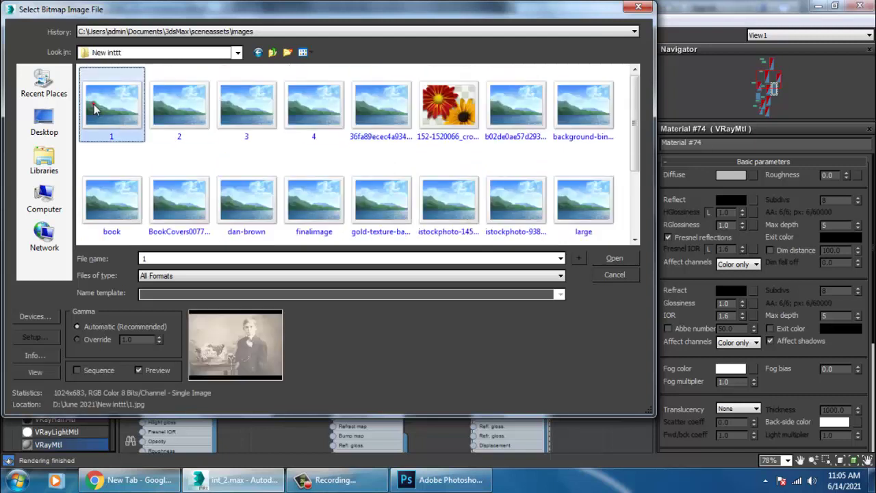
{"action": "key", "text": "Right"}
{"action": "key", "text": "Right"}
{"action": "key", "text": "Right"}
{"action": "key", "text": "Right"}
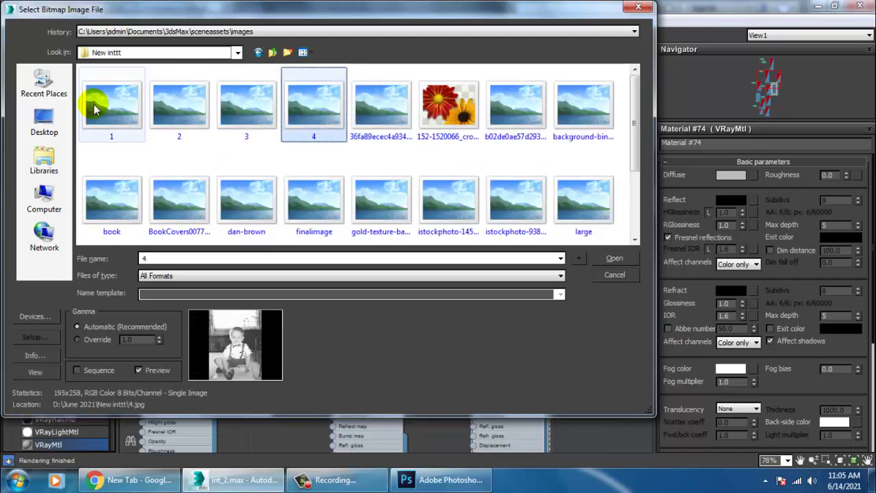
{"action": "key", "text": "Right"}
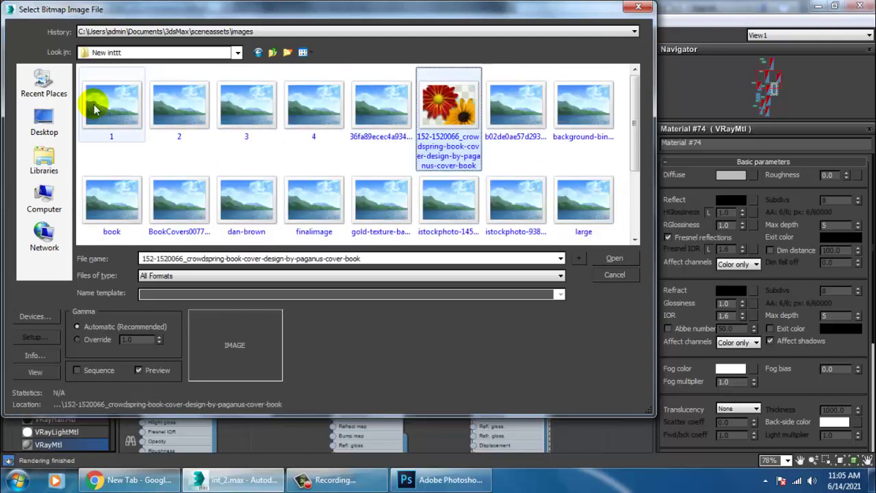
{"action": "key", "text": "Right"}
{"action": "key", "text": "Right"}
{"action": "key", "text": "Down"}
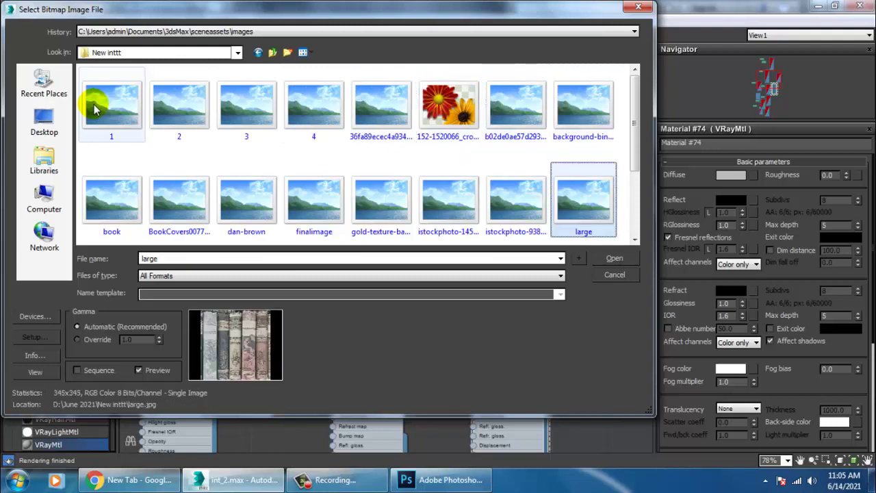
{"action": "key", "text": "Left"}
{"action": "key", "text": "Left"}
{"action": "key", "text": "Left"}
{"action": "key", "text": "Left"}
{"action": "key", "text": "Left"}
{"action": "key", "text": "Left"}
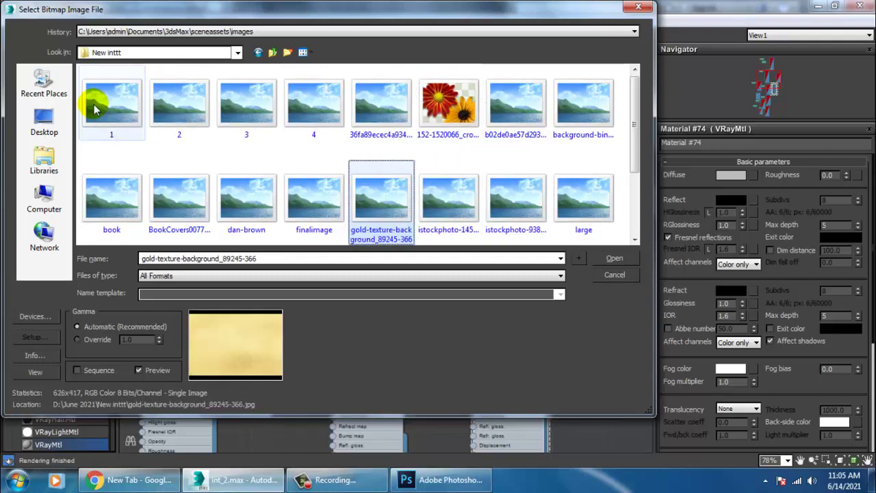
{"action": "key", "text": "Left"}
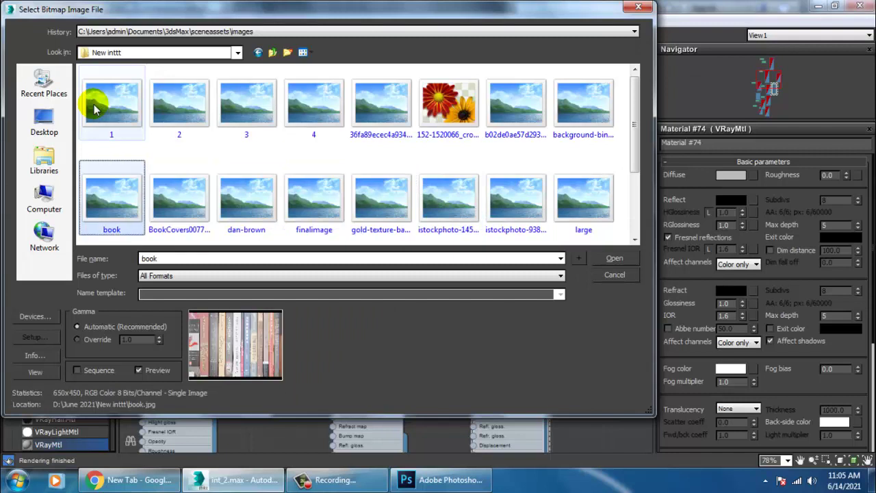
{"action": "key", "text": "Down"}
{"action": "left_click", "coordinate": [181, 197]}
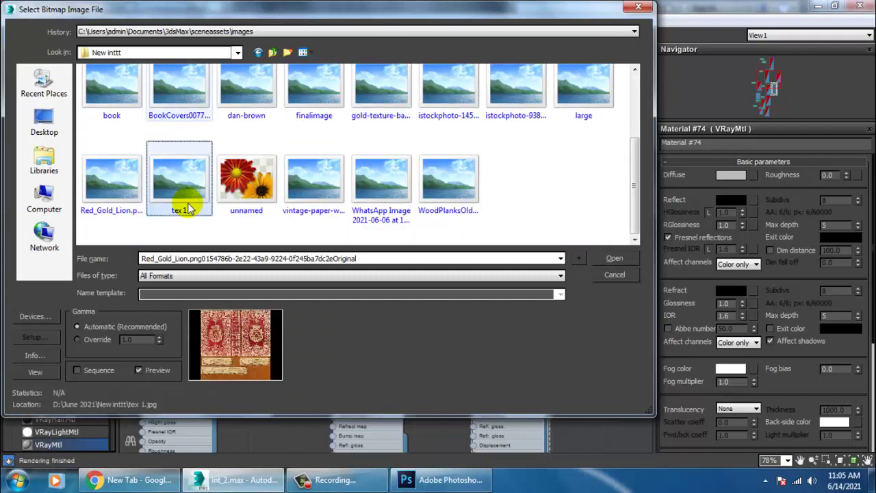
{"action": "key", "text": "Right"}
{"action": "key", "text": "Right"}
{"action": "key", "text": "Right"}
{"action": "key", "text": "Right"}
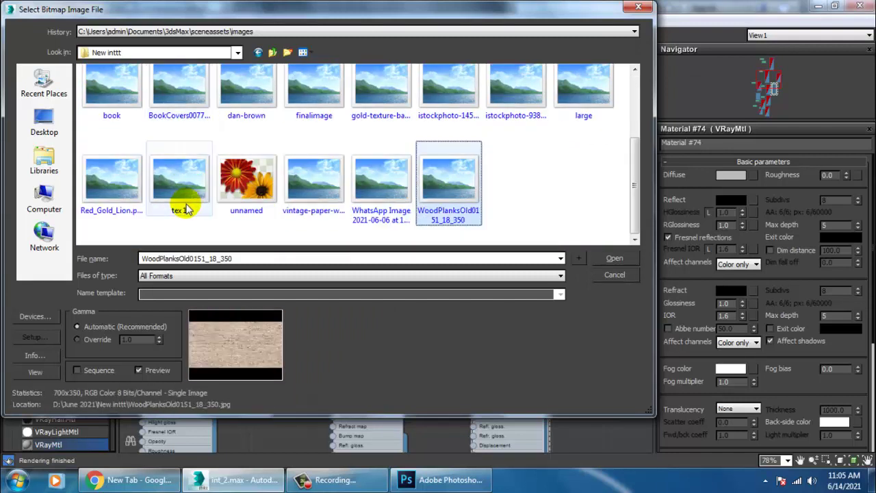
Load the image Red_Gold_Lion.png0154786b-2e22-43a9-9224-0f245ba7dc2eOriginal as the new VRayMtl's diffuse bitmap
{"action": "key", "text": "Left"}
{"action": "key", "text": "Left"}
{"action": "key", "text": "Left"}
{"action": "key", "text": "Left"}
{"action": "key", "text": "Left"}
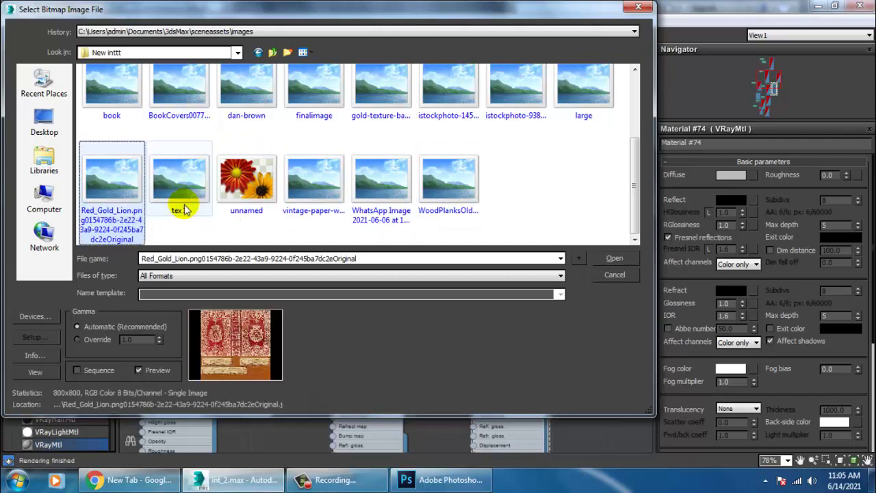
{"action": "key", "text": "Up"}
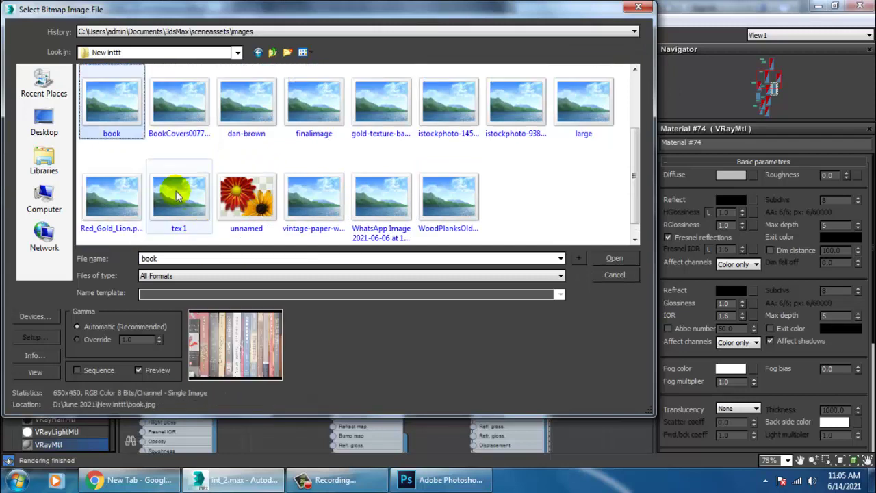
{"action": "double_click", "coordinate": [107, 195]}
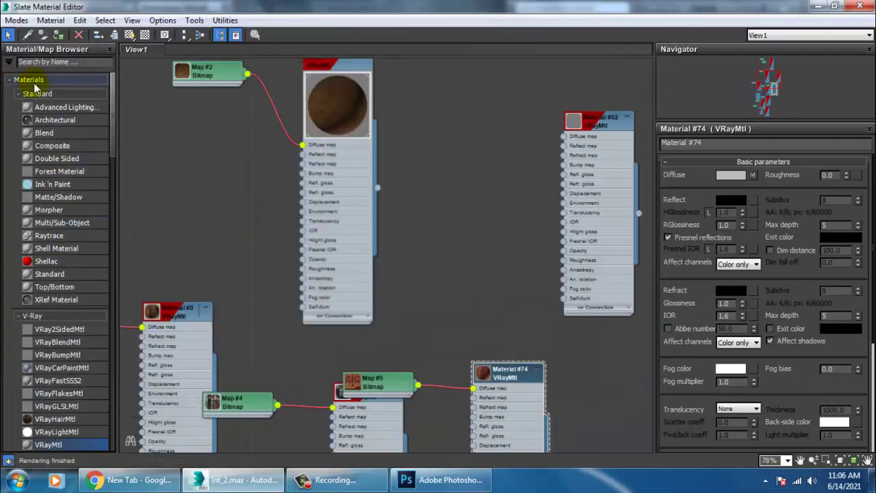
Show the new material's book cover texture shaded on the selected book stack in the viewport
{"action": "left_click", "coordinate": [130, 34]}
{"action": "left_click", "coordinate": [818, 6]}
{"action": "middle_click_drag", "start_coordinate": [596, 235], "coordinate": [537, 237]}
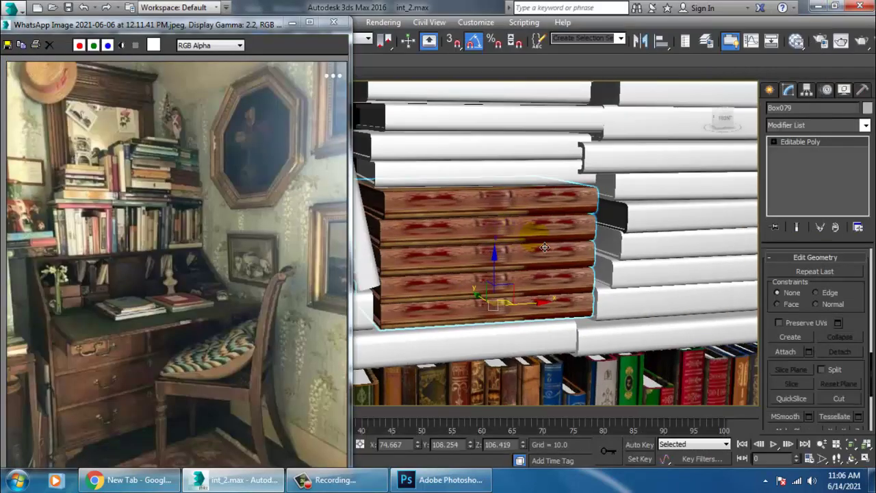
{"action": "scroll", "coordinate": [556, 246], "scroll_direction": "up", "scroll_amount": 3}
{"action": "scroll", "coordinate": [643, 226], "scroll_direction": "down", "scroll_amount": 3}
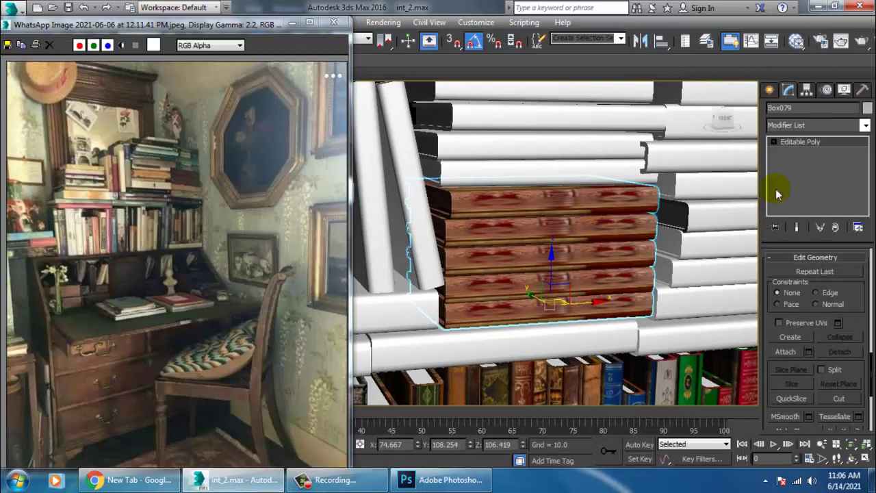
Add a UVW Map modifier to the selected book stack and set its mapping to Box
{"action": "left_click", "coordinate": [814, 125]}
{"action": "scroll", "coordinate": [812, 198], "scroll_direction": "down", "scroll_amount": 15}
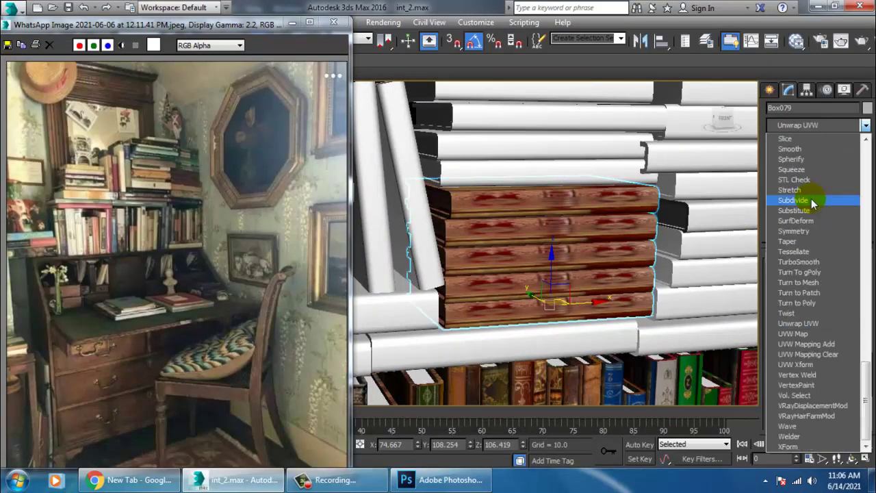
{"action": "left_click", "coordinate": [806, 334]}
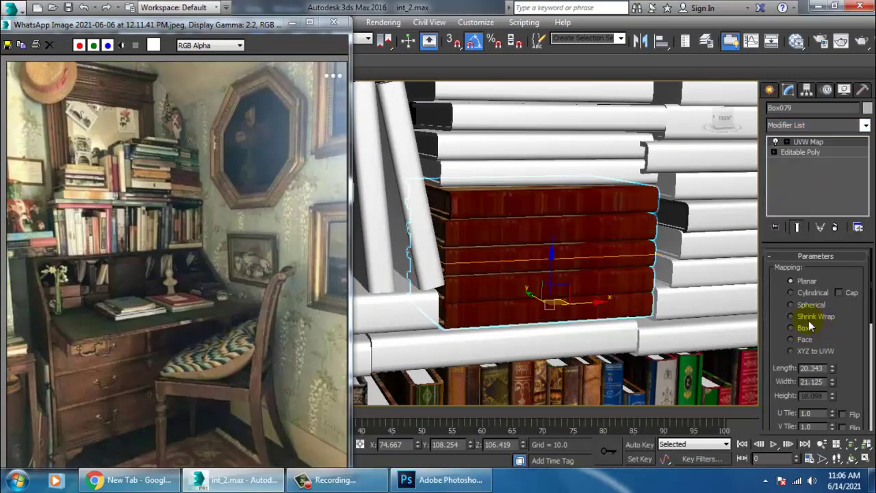
{"action": "left_click", "coordinate": [803, 329]}
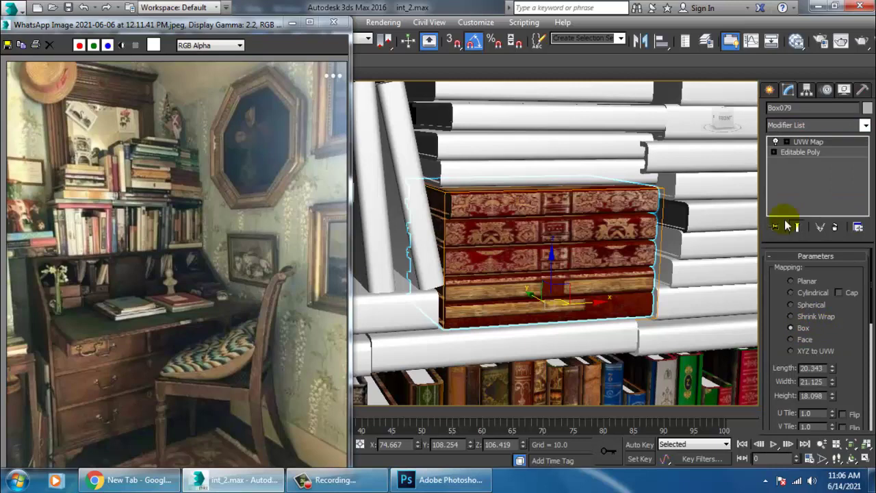
Replace the diffuse bitmap of Material #74 with the image book from the New inttt folder
{"action": "key", "text": "m"}
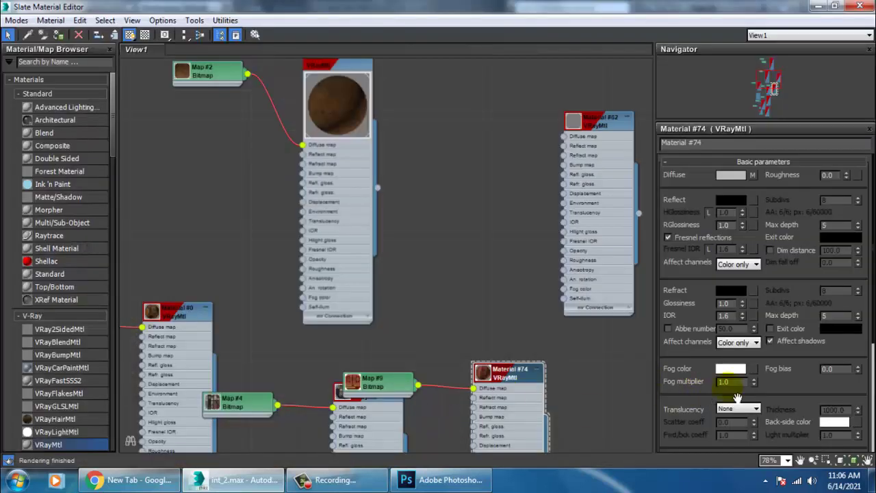
{"action": "left_click", "coordinate": [754, 176]}
{"action": "left_click", "coordinate": [807, 320]}
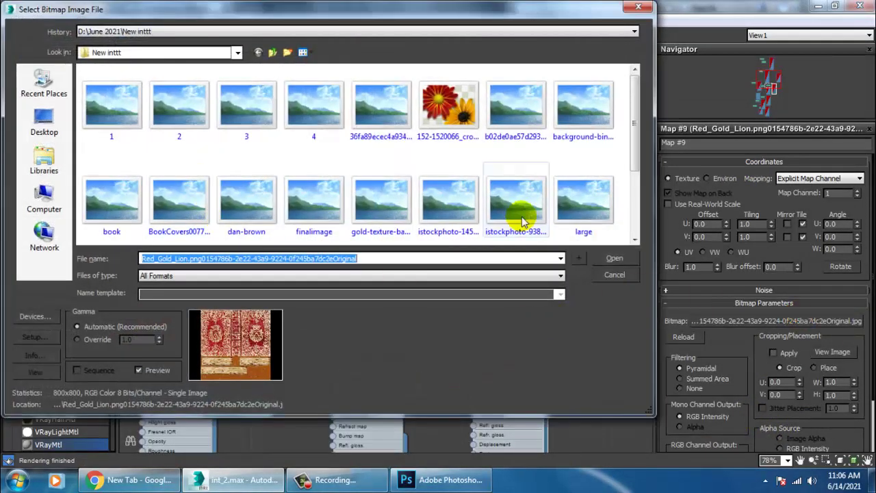
{"action": "left_click", "coordinate": [116, 205]}
{"action": "double_click", "coordinate": [119, 211]}
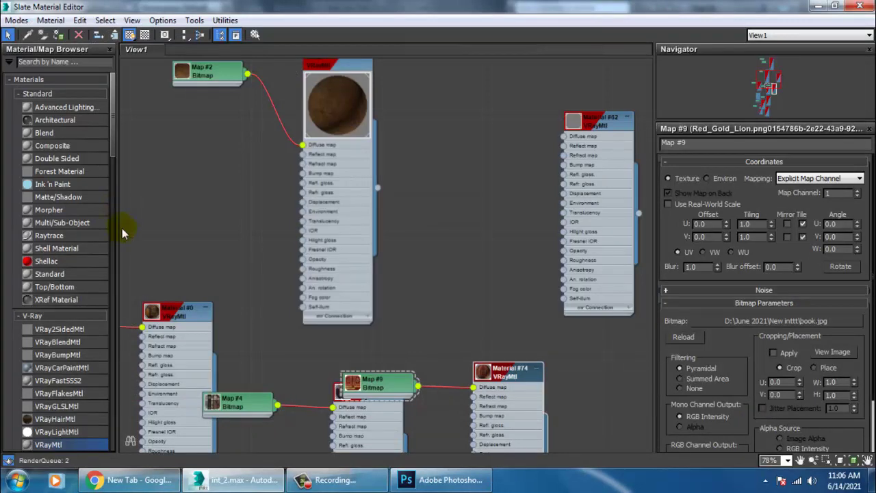
{"action": "left_click", "coordinate": [818, 7]}
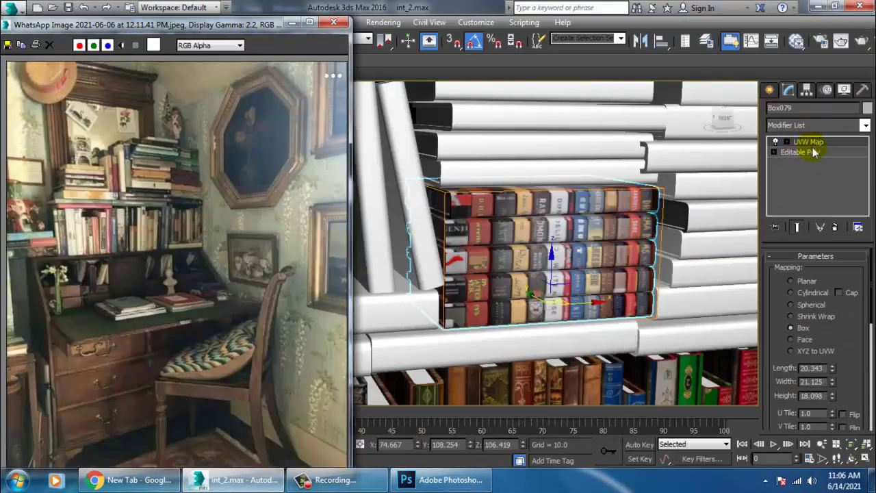
Rotate the UVW Map gizmo so the texture's book spines run horizontally along the stack
{"action": "left_click", "coordinate": [787, 142]}
{"action": "left_click", "coordinate": [809, 152]}
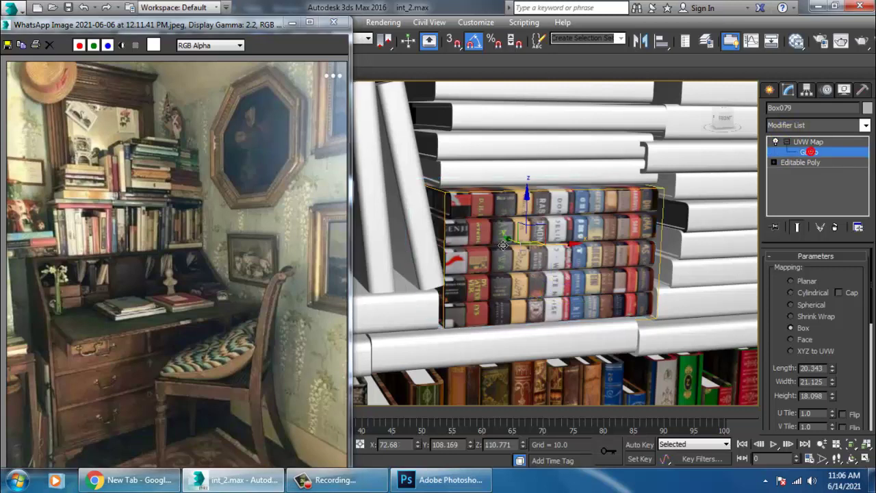
{"action": "key", "text": "e"}
{"action": "left_click_drag", "start_coordinate": [501, 232], "coordinate": [495, 211]}
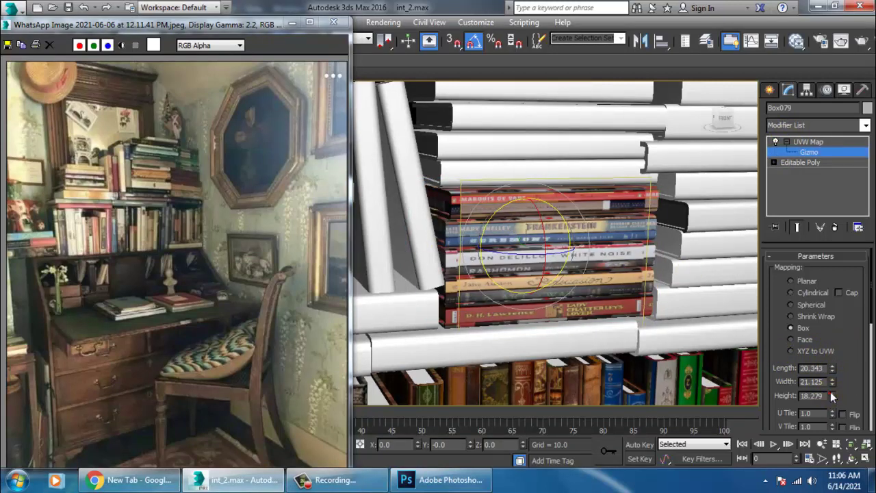
Set the mapping width to about 40.4 and move the gizmo slightly down to align the printed spines with the books
{"action": "left_click_drag", "start_coordinate": [833, 381], "coordinate": [832, 311]}
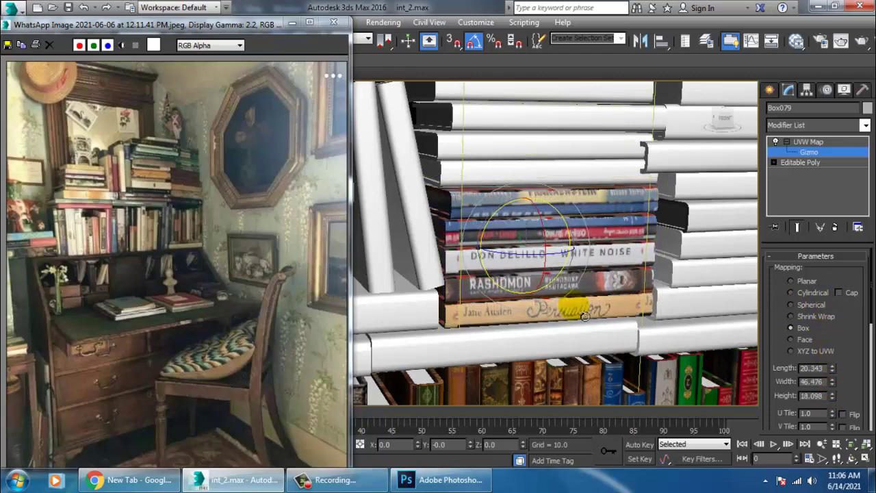
{"action": "scroll", "coordinate": [548, 291], "scroll_direction": "up", "scroll_amount": 5}
{"action": "key", "text": "w"}
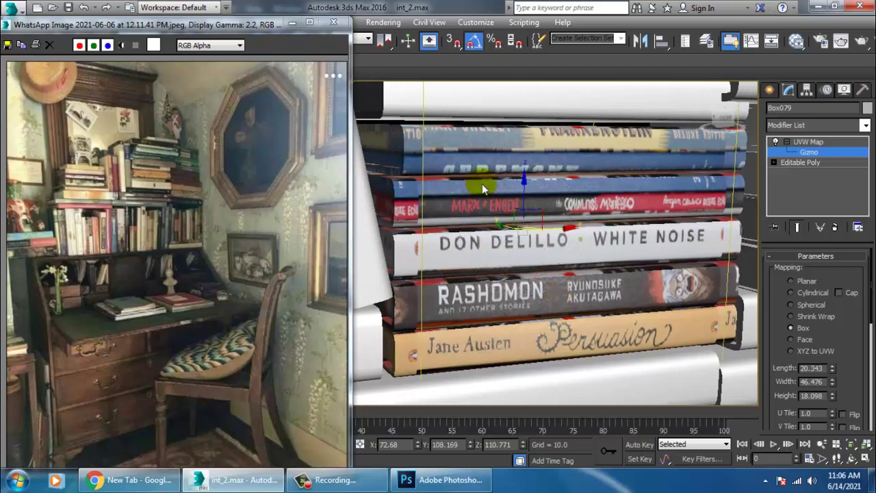
{"action": "mouse_move", "coordinate": [532, 203]}
{"action": "left_mouse_down"}
{"action": "mouse_move", "coordinate": [535, 223]}
{"action": "mouse_move", "coordinate": [534, 210]}
{"action": "left_mouse_up"}
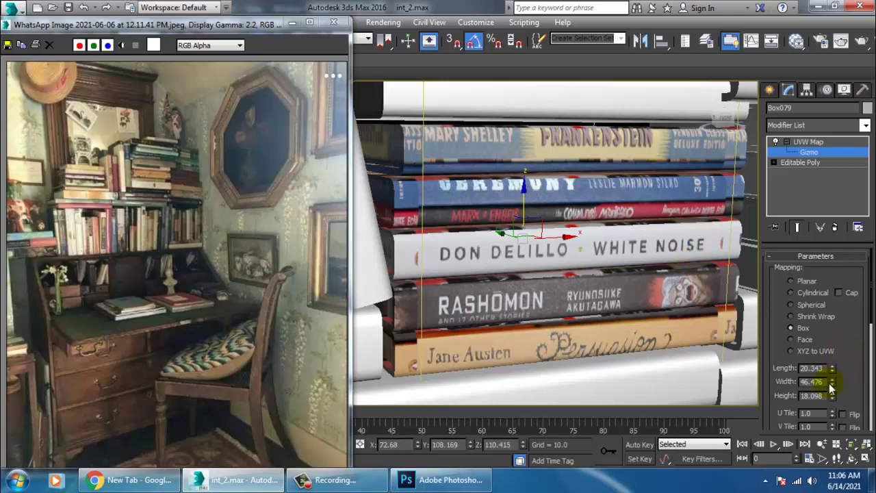
{"action": "mouse_move", "coordinate": [831, 388]}
{"action": "left_mouse_down"}
{"action": "mouse_move", "coordinate": [852, 402]}
{"action": "mouse_move", "coordinate": [840, 384]}
{"action": "left_mouse_up"}
{"action": "scroll", "coordinate": [591, 302], "scroll_direction": "down", "scroll_amount": 5}
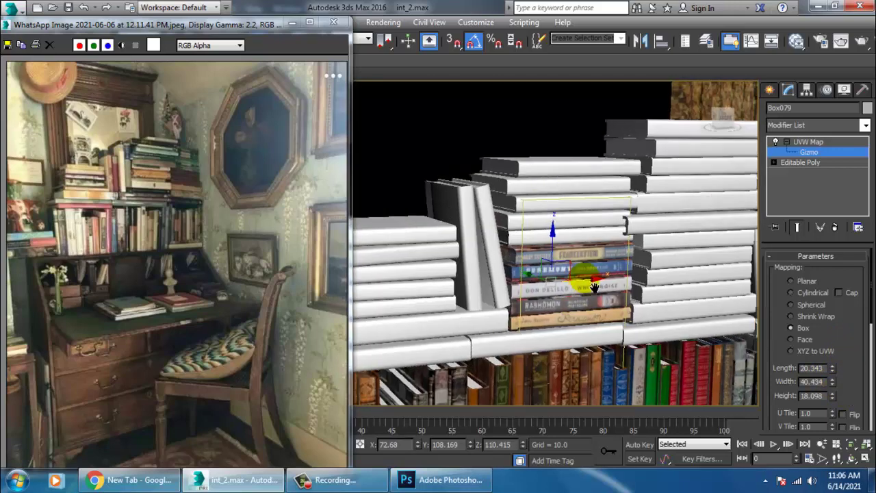
Convert the textured book stack to an Editable Poly
{"action": "right_click", "coordinate": [539, 262]}
{"action": "mouse_move", "coordinate": [622, 396]}
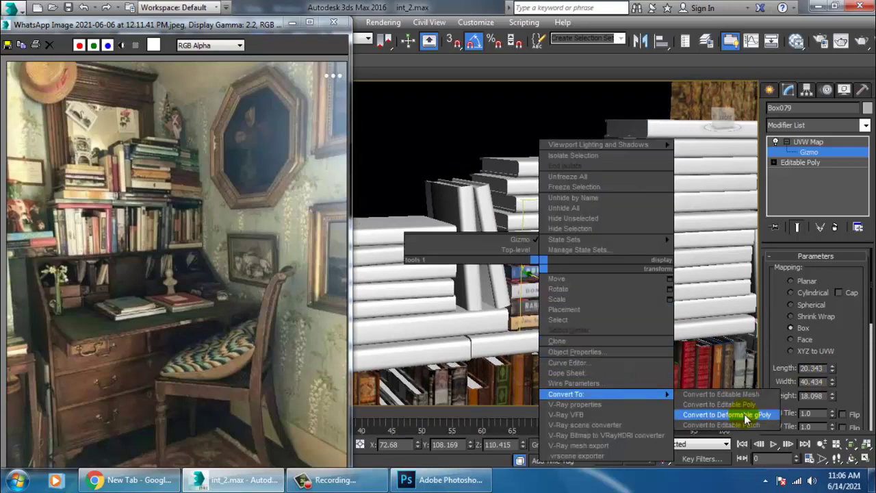
{"action": "left_click", "coordinate": [730, 413]}
Select the lowest book of the neighbouring white stack and attach the four books above it
{"action": "scroll", "coordinate": [627, 272], "scroll_direction": "up", "scroll_amount": 3}
{"action": "middle_click_drag", "start_coordinate": [627, 272], "coordinate": [563, 142]}
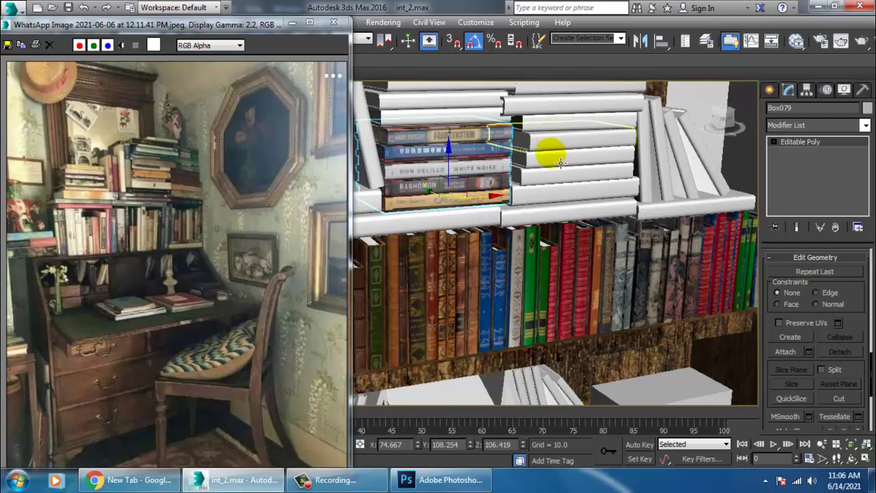
{"action": "left_click", "coordinate": [579, 195]}
{"action": "middle_click_drag", "start_coordinate": [540, 234], "coordinate": [579, 276], "text": "alt"}
{"action": "scroll", "coordinate": [568, 258], "scroll_direction": "up", "scroll_amount": 3}
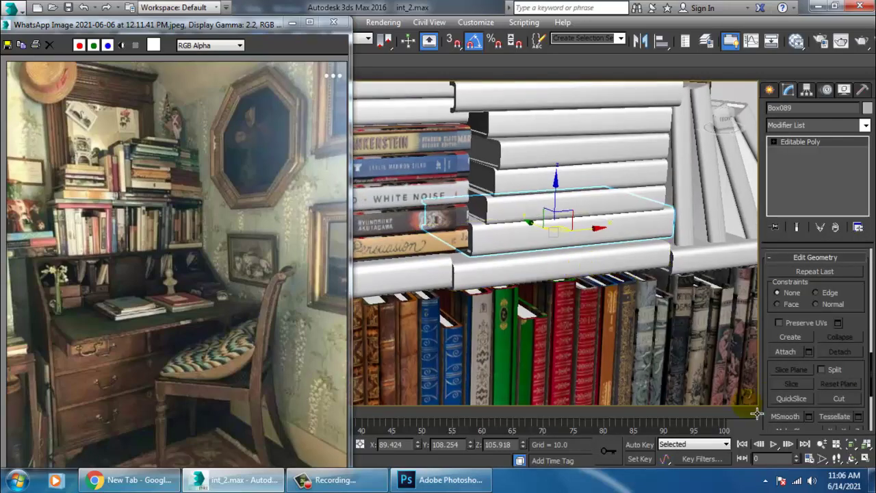
{"action": "left_click", "coordinate": [786, 351]}
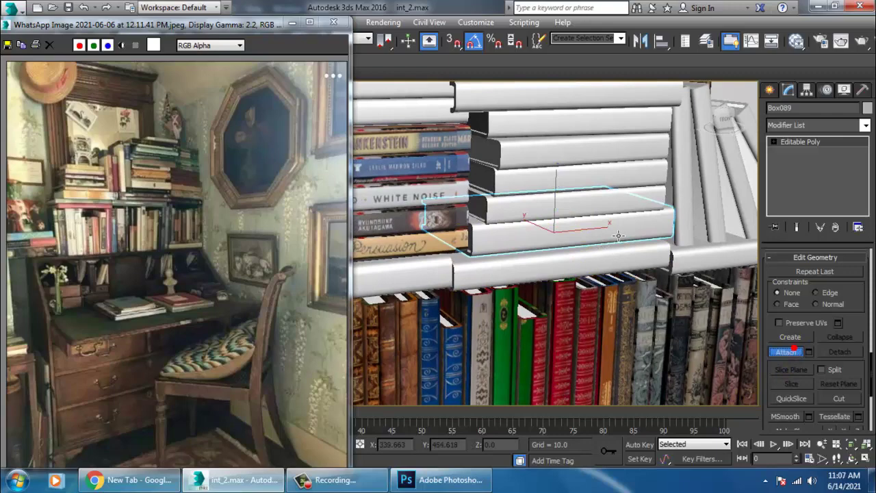
{"action": "left_click", "coordinate": [551, 165]}
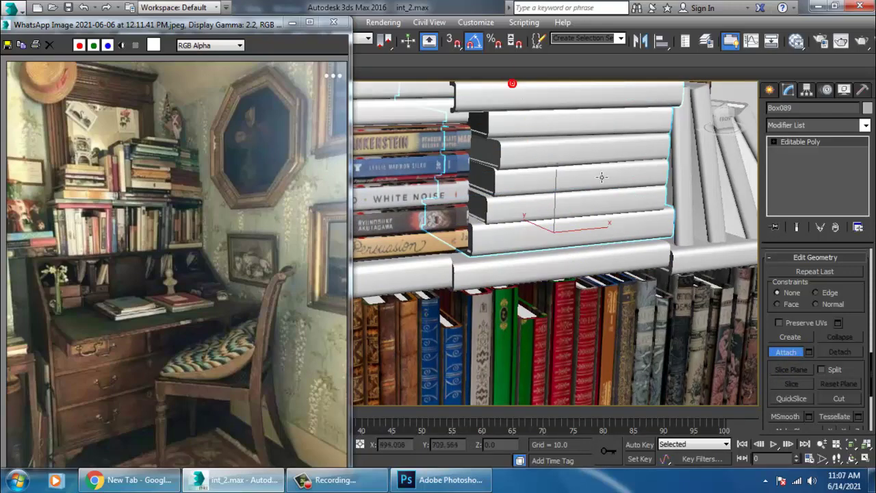
{"action": "middle_click_drag", "start_coordinate": [521, 93], "coordinate": [623, 293]}
{"action": "right_click", "coordinate": [610, 292]}
Move the Map #9 node clear of Material #1 and assign Material #1 to the attached book stack
{"action": "key", "text": "m"}
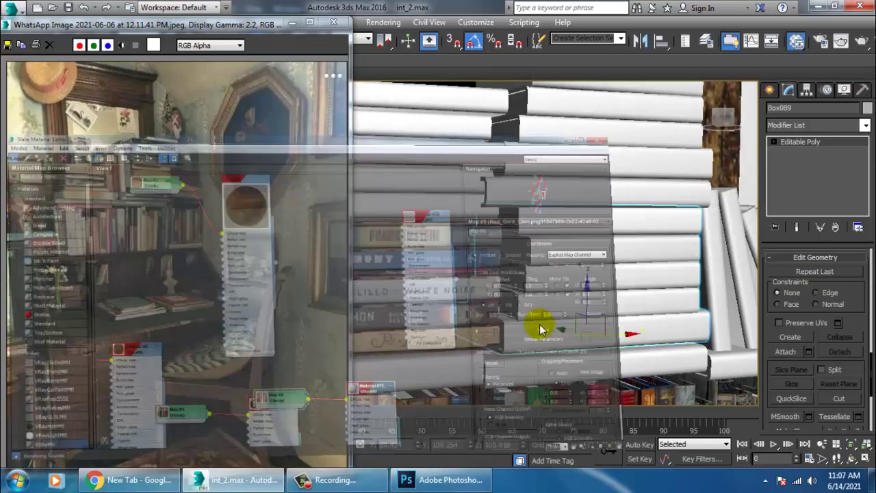
{"action": "middle_click_drag", "start_coordinate": [448, 352], "coordinate": [446, 377]}
{"action": "middle_click_drag", "start_coordinate": [484, 136], "coordinate": [474, 381]}
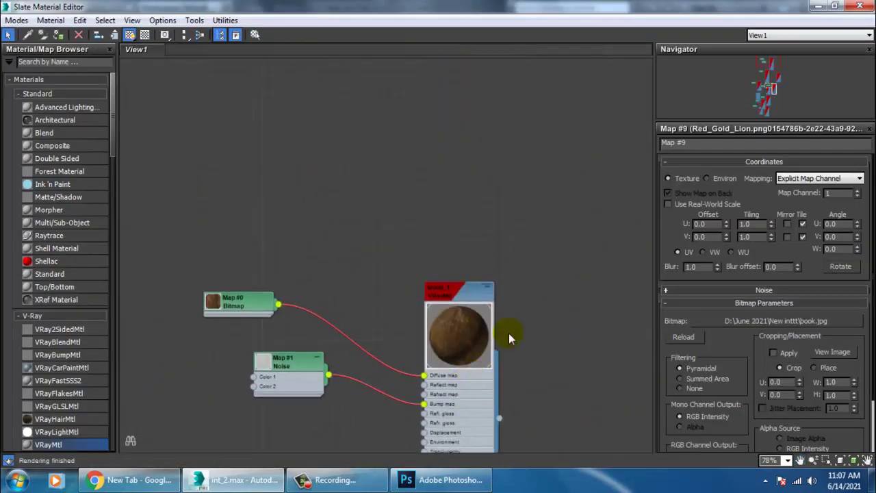
{"action": "middle_click_drag", "start_coordinate": [509, 333], "coordinate": [526, 104]}
{"action": "middle_click_drag", "start_coordinate": [506, 366], "coordinate": [517, 199]}
{"action": "middle_click_drag", "start_coordinate": [435, 304], "coordinate": [464, 289]}
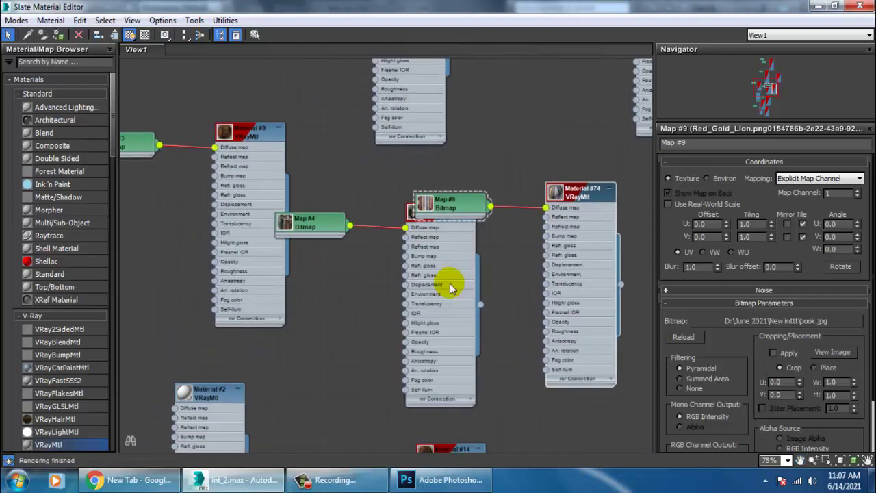
{"action": "left_click_drag", "start_coordinate": [451, 205], "coordinate": [472, 156]}
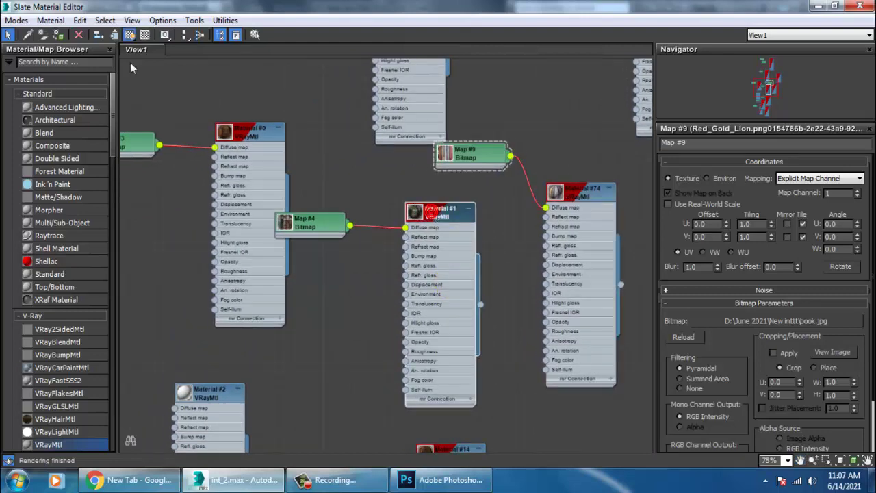
{"action": "left_click", "coordinate": [818, 6]}
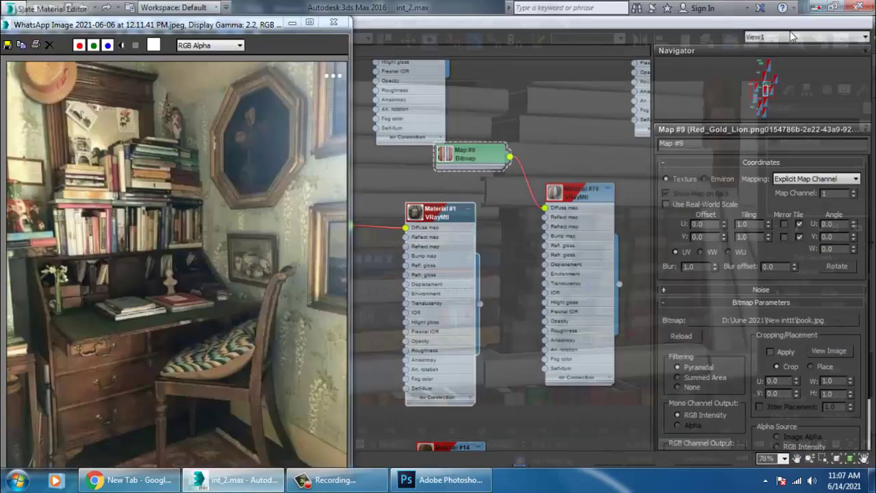
Add a UVW Map modifier with Box mapping to the newly attached stack
{"action": "left_click", "coordinate": [801, 125]}
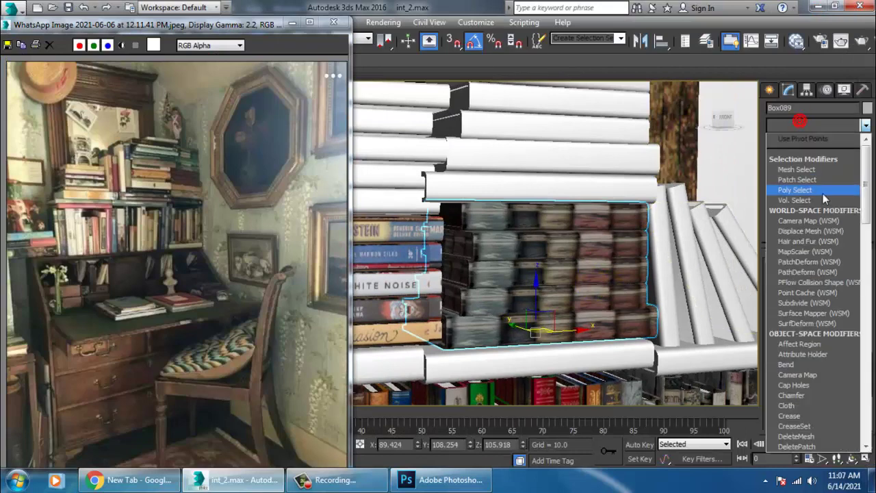
{"action": "key", "text": "u"}
{"action": "left_click", "coordinate": [808, 334]}
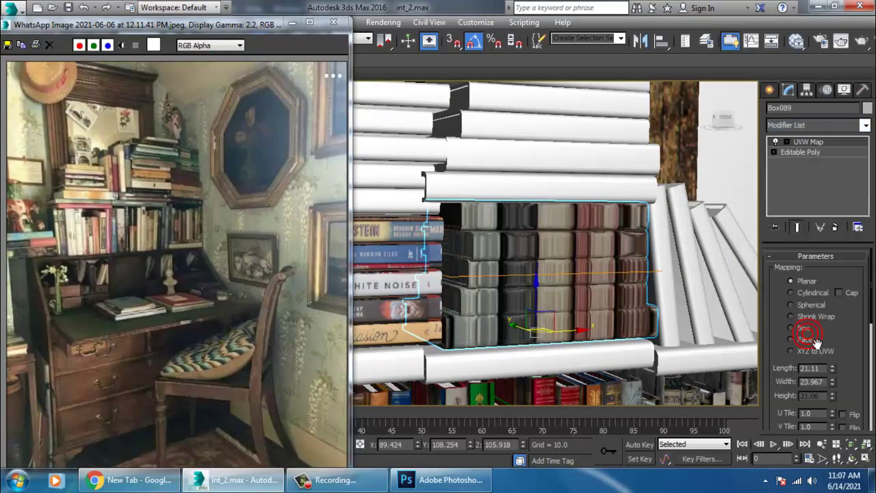
{"action": "left_click", "coordinate": [804, 329]}
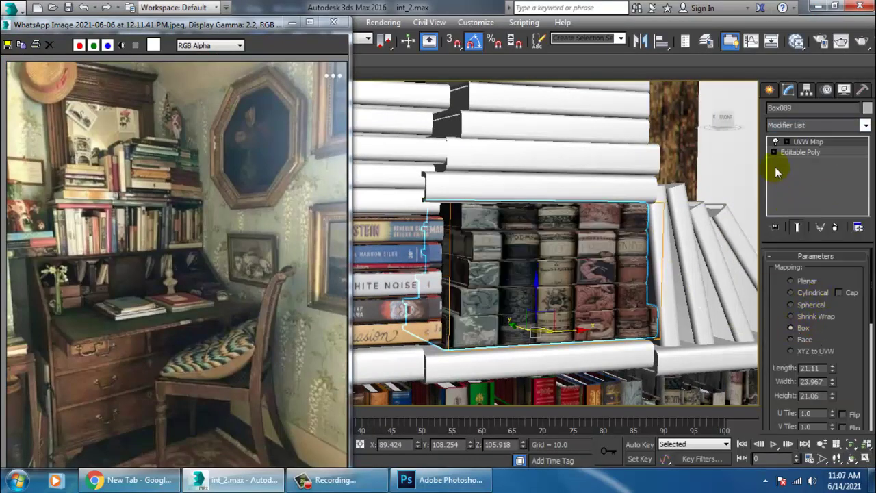
Rotate the second stack's UVW Map gizmo so its spine texture runs horizontally across the books
{"action": "left_click", "coordinate": [788, 142]}
{"action": "left_click", "coordinate": [809, 152]}
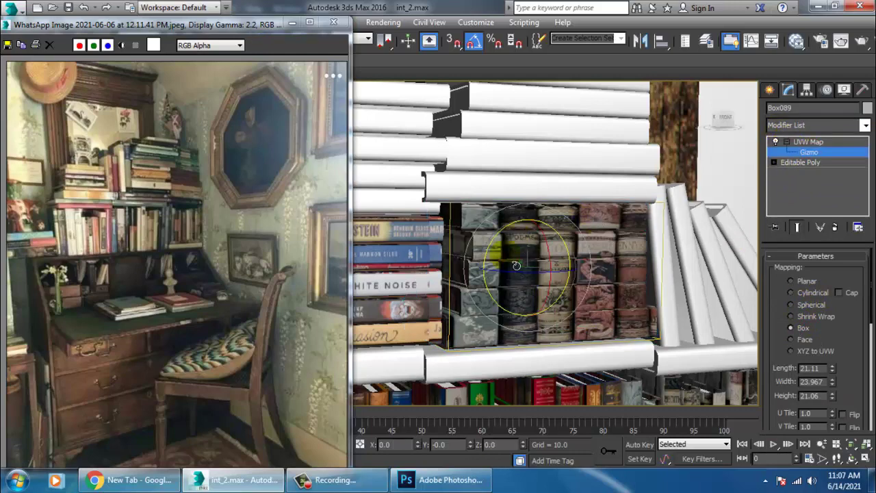
{"action": "mouse_move", "coordinate": [497, 262]}
{"action": "left_mouse_down"}
{"action": "mouse_move", "coordinate": [507, 254]}
{"action": "mouse_move", "coordinate": [492, 261]}
{"action": "left_mouse_up"}
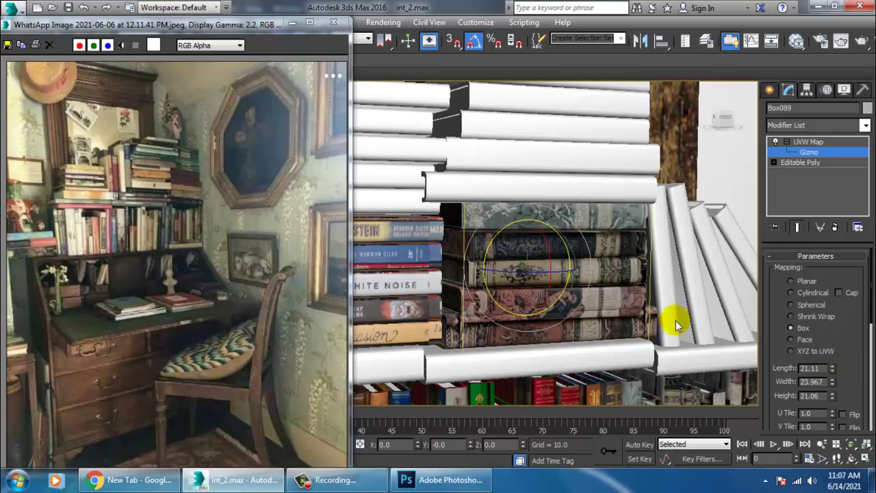
{"action": "key", "text": "w"}
{"action": "scroll", "coordinate": [675, 322], "scroll_direction": "down", "scroll_amount": 10}
{"action": "scroll", "coordinate": [623, 292], "scroll_direction": "up", "scroll_amount": 10}
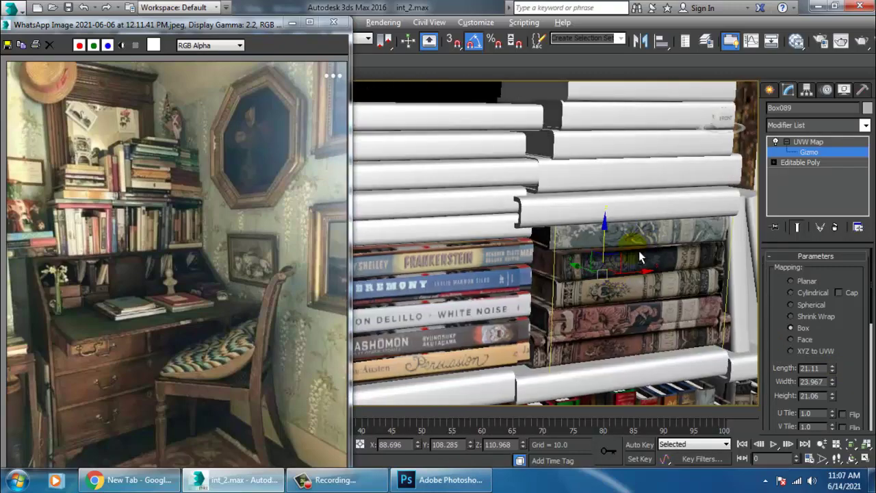
Convert the second textured stack to an Editable Poly
{"action": "scroll", "coordinate": [641, 258], "scroll_direction": "down", "scroll_amount": 3}
{"action": "right_click", "coordinate": [655, 235]}
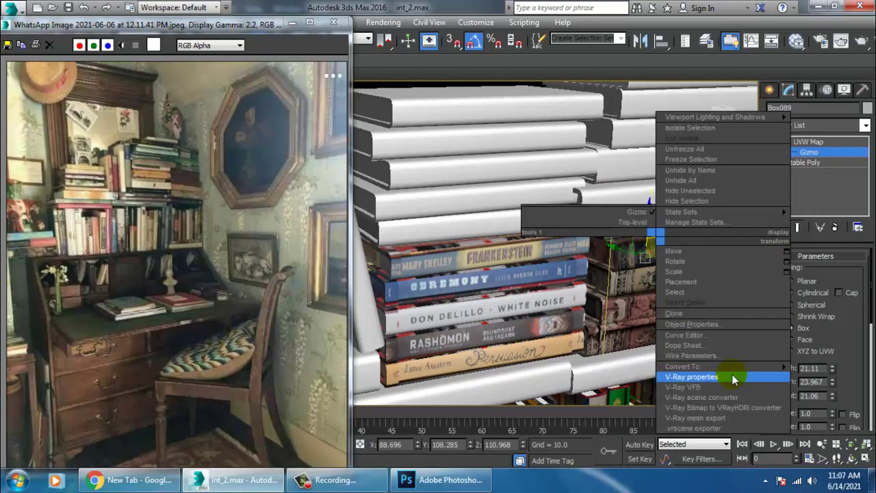
{"action": "mouse_move", "coordinate": [668, 366]}
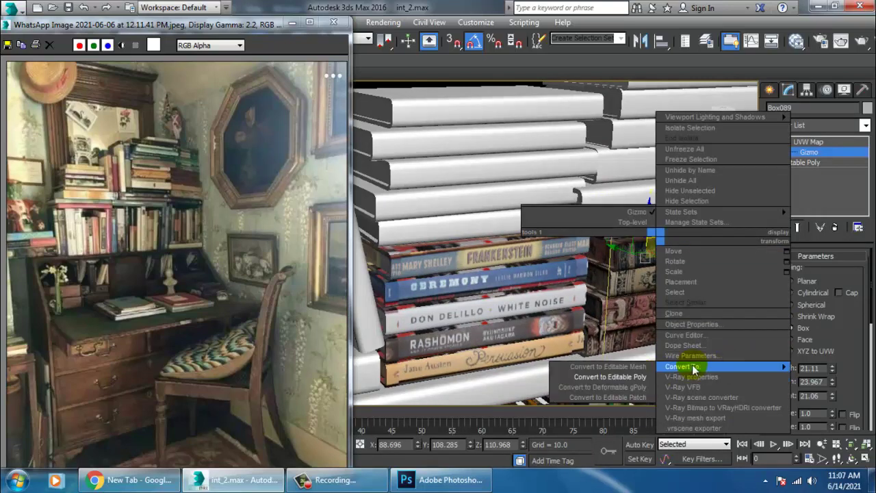
{"action": "left_click", "coordinate": [610, 377]}
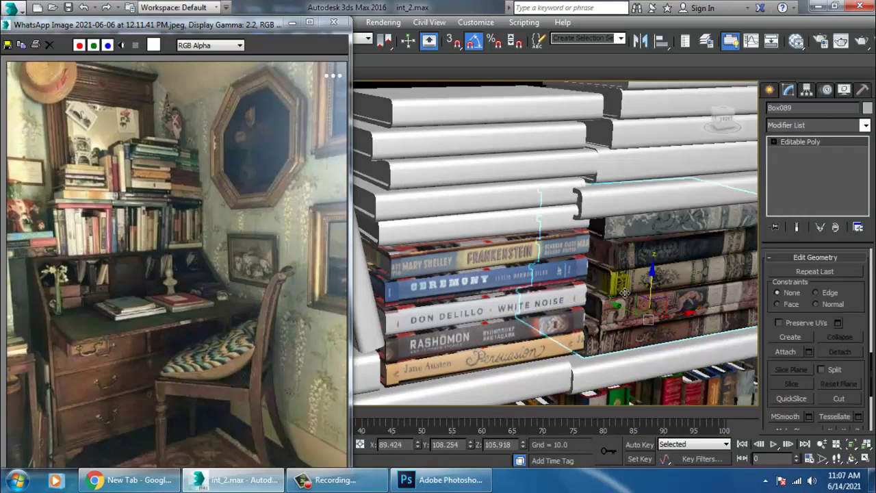
Select the end faces of the second book stack at polygon level and assign the plain Material #2 to them
{"action": "key", "text": "4"}
{"action": "left_click", "coordinate": [599, 239]}
{"action": "middle_click_drag", "start_coordinate": [621, 282], "coordinate": [657, 294], "text": "alt"}
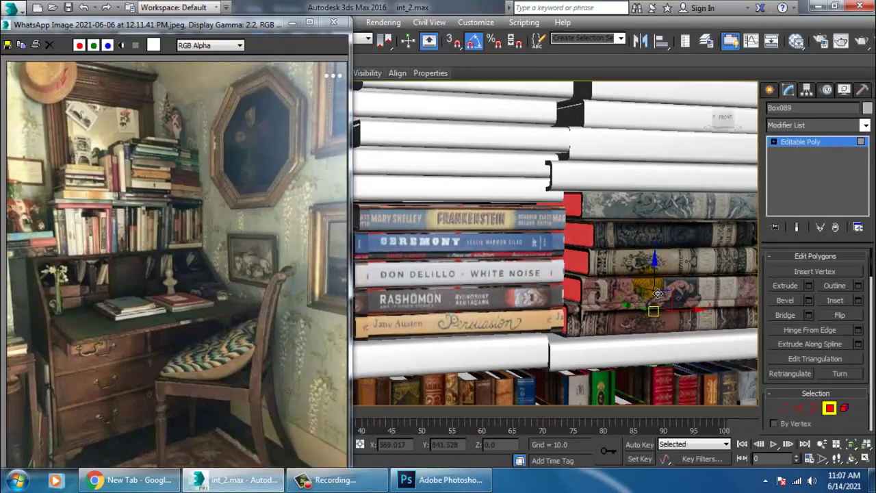
{"action": "key", "text": "m"}
{"action": "middle_click_drag", "start_coordinate": [472, 263], "coordinate": [519, 384]}
{"action": "left_click", "coordinate": [311, 184]}
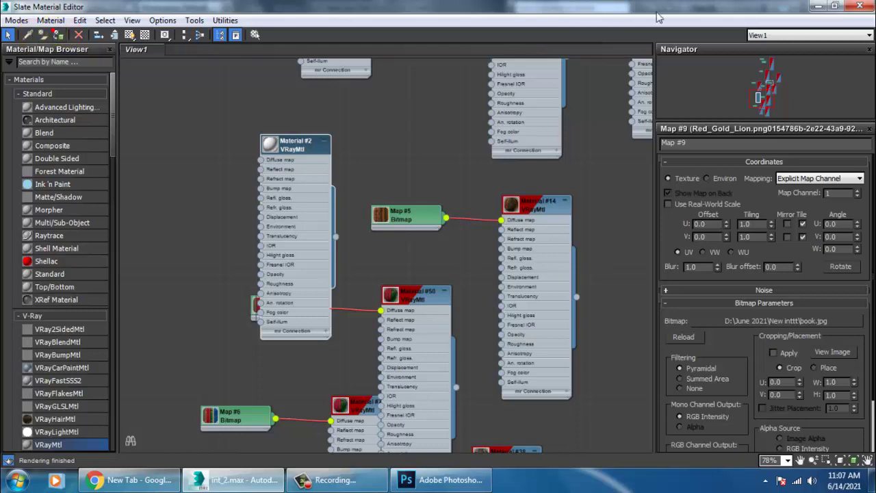
{"action": "left_click", "coordinate": [820, 6]}
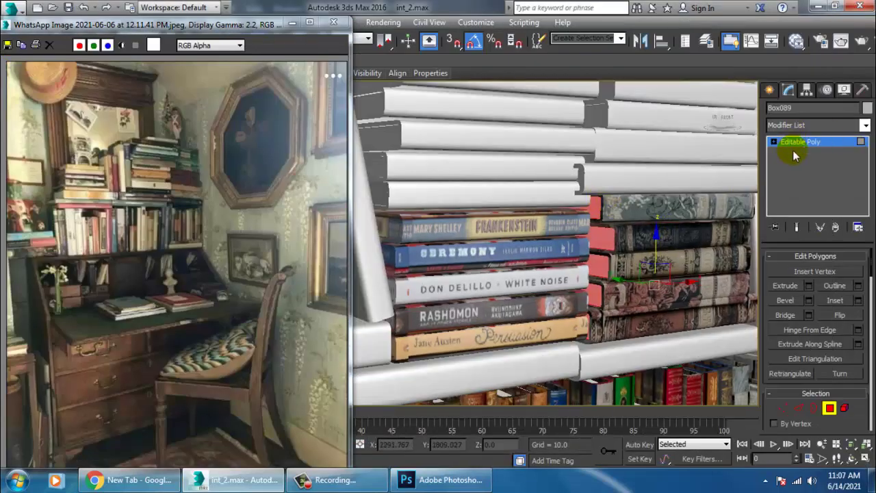
Convert the neighbouring stack with the Frankenstein and Ceremony spines to an Editable Poly
{"action": "middle_click_drag", "start_coordinate": [652, 260], "coordinate": [671, 268], "text": "alt"}
{"action": "left_click", "coordinate": [527, 252]}
{"action": "right_click", "coordinate": [519, 234]}
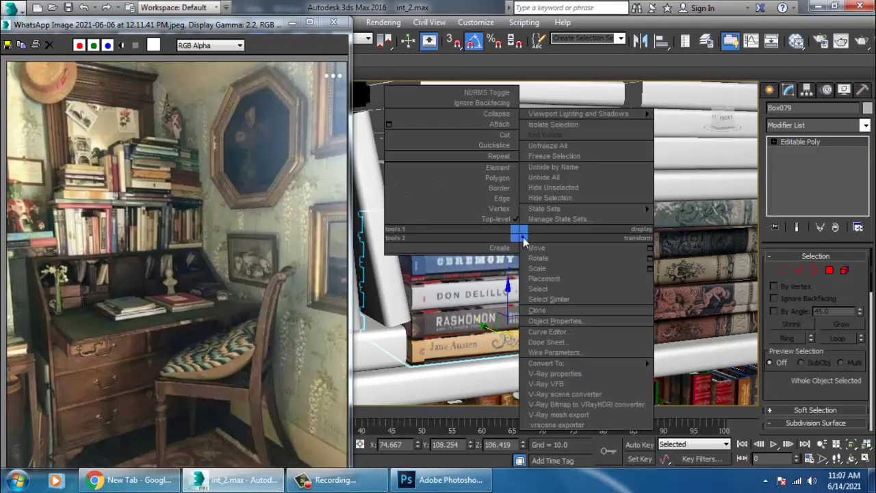
{"action": "mouse_move", "coordinate": [587, 363]}
{"action": "left_click", "coordinate": [707, 374]}
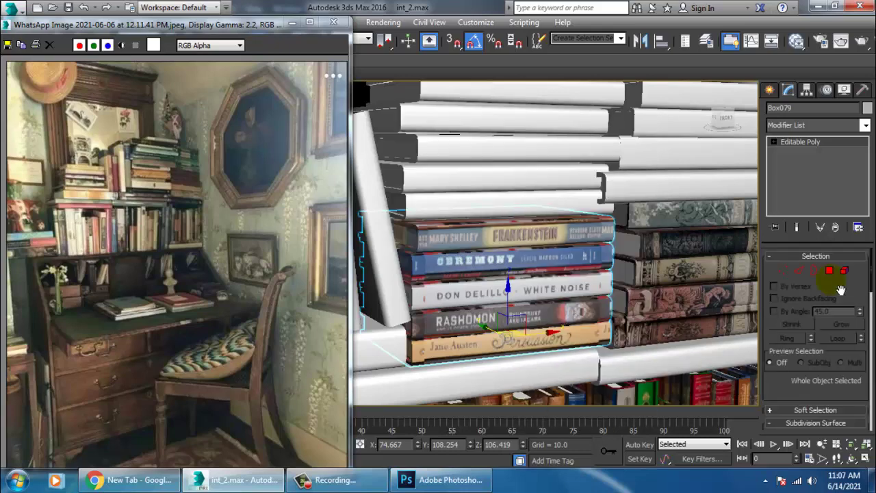
Assign Material #2 to the end faces of the Frankenstein stack at polygon level, then return to object level
{"action": "left_click", "coordinate": [829, 271]}
{"action": "key", "text": "m"}
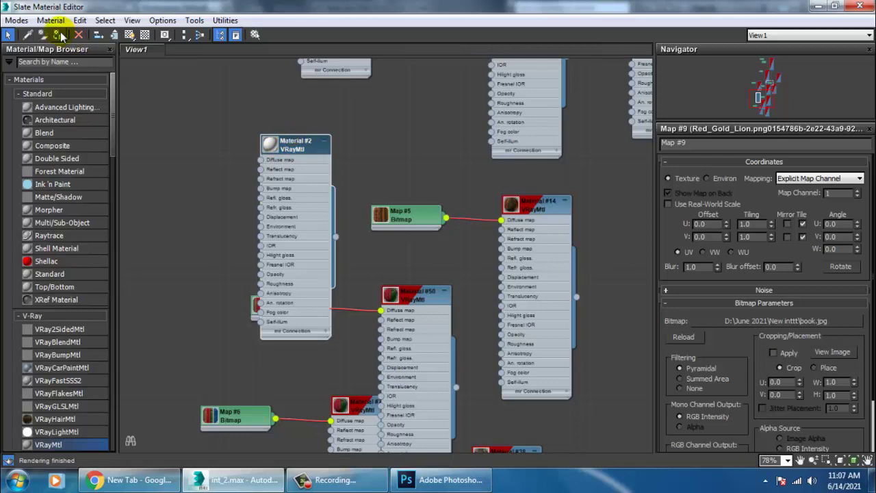
{"action": "left_click", "coordinate": [818, 6]}
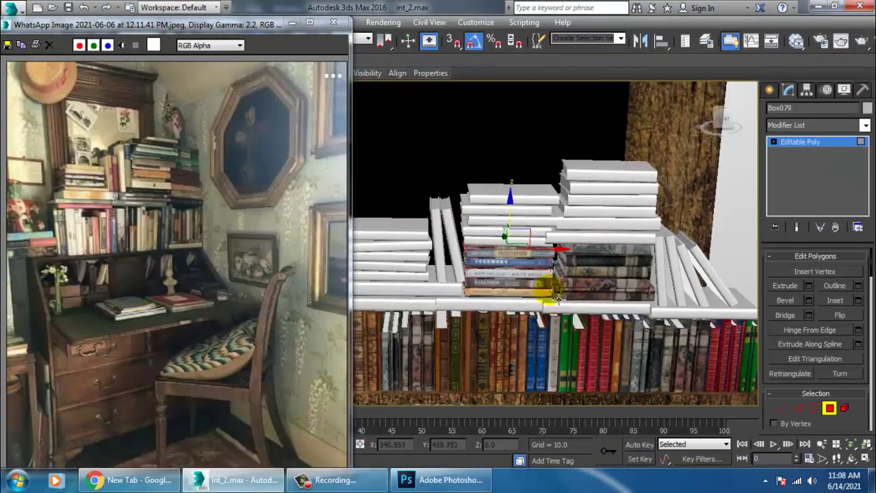
{"action": "left_click", "coordinate": [431, 114]}
{"action": "middle_click_drag", "start_coordinate": [430, 115], "coordinate": [480, 137], "text": "alt"}
{"action": "scroll", "coordinate": [607, 271], "scroll_direction": "up", "scroll_amount": 3}
{"action": "middle_click_drag", "start_coordinate": [607, 271], "coordinate": [833, 172]}
{"action": "scroll", "coordinate": [708, 259], "scroll_direction": "down", "scroll_amount": 3}
{"action": "left_click", "coordinate": [805, 142]}
Select the wall behind the octagonal frame, check its polygon extent, and bring up an empty area of the material node view
{"action": "middle_click_drag", "start_coordinate": [724, 249], "coordinate": [562, 270]}
{"action": "left_click", "coordinate": [581, 252]}
{"action": "scroll", "coordinate": [581, 253], "scroll_direction": "down", "scroll_amount": 2}
{"action": "scroll", "coordinate": [587, 282], "scroll_direction": "down", "scroll_amount": 3}
{"action": "left_click", "coordinate": [830, 271]}
{"action": "left_click", "coordinate": [625, 290]}
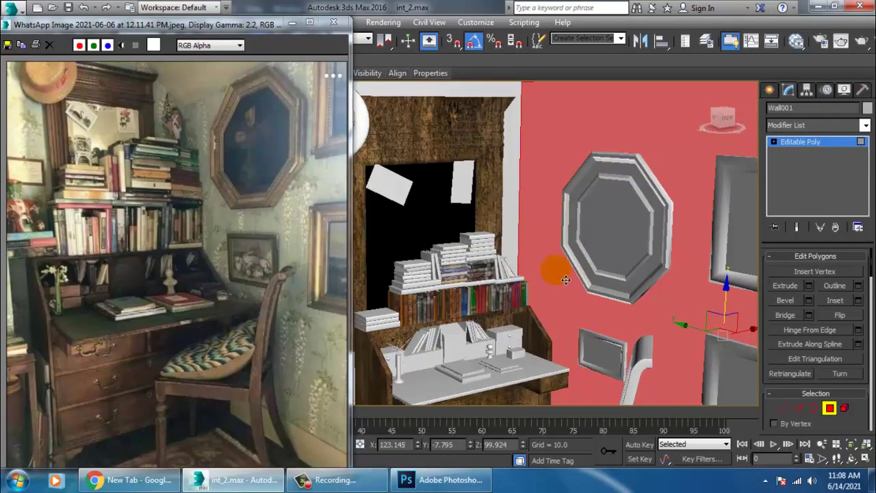
{"action": "left_click", "coordinate": [811, 143]}
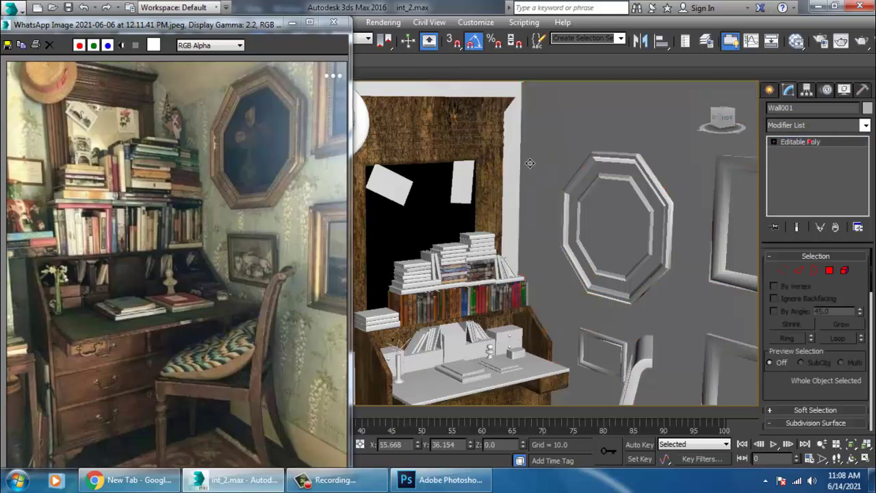
{"action": "middle_click_drag", "start_coordinate": [537, 163], "coordinate": [596, 150], "text": "alt"}
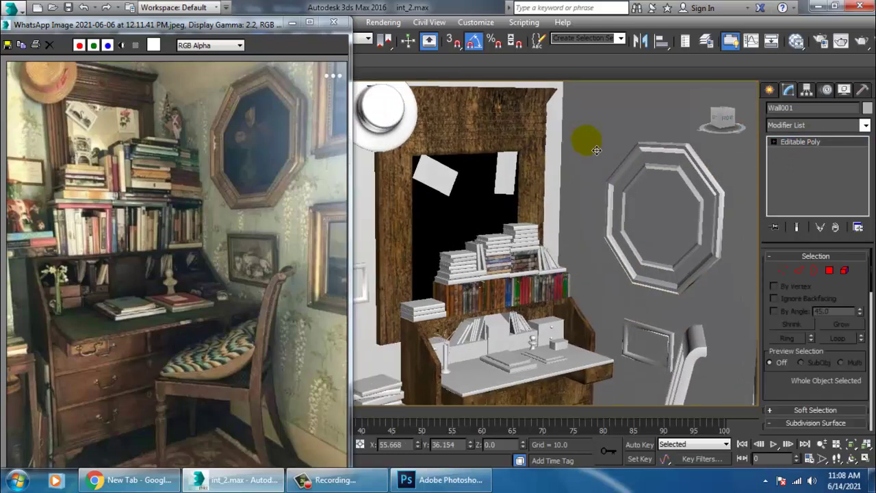
{"action": "key", "text": "m"}
{"action": "middle_click_drag", "start_coordinate": [505, 402], "coordinate": [495, 195]}
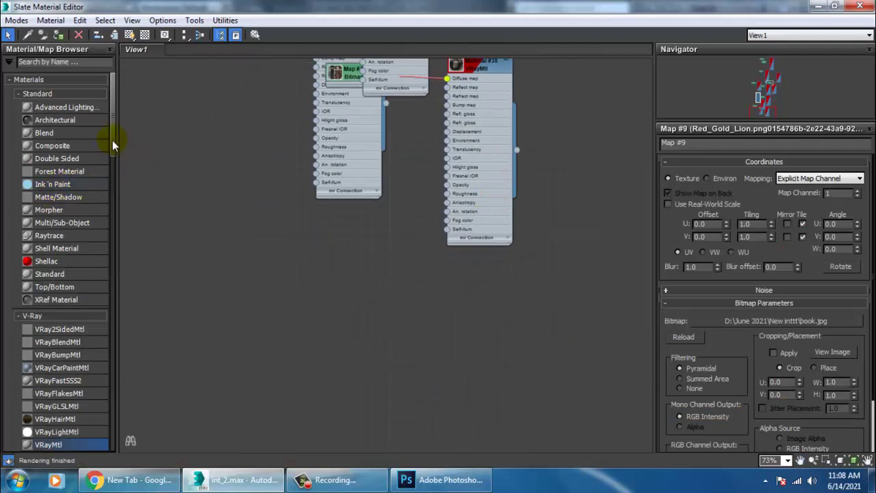
Switch to Photoshop and start opening an image from the New inttt folder
{"action": "left_click", "coordinate": [441, 479]}
{"action": "left_click", "coordinate": [36, 9]}
{"action": "left_click", "coordinate": [55, 37]}
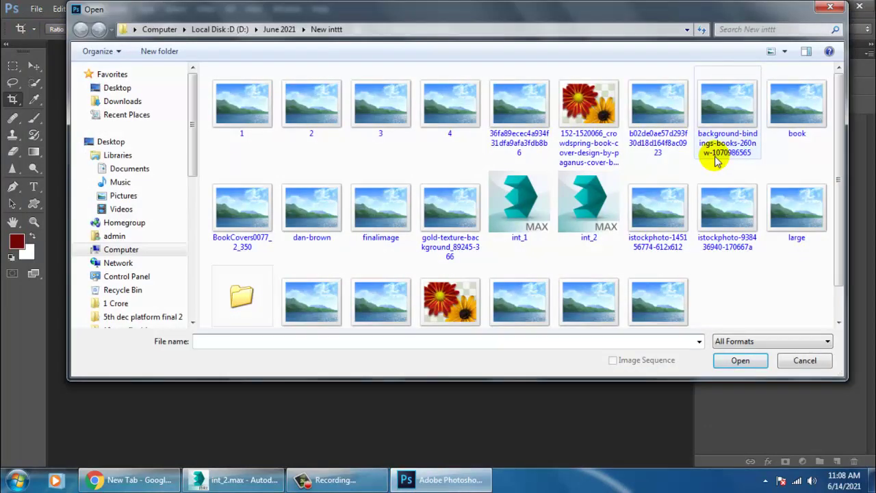
{"action": "left_click", "coordinate": [646, 215]}
{"action": "left_click", "coordinate": [661, 305]}
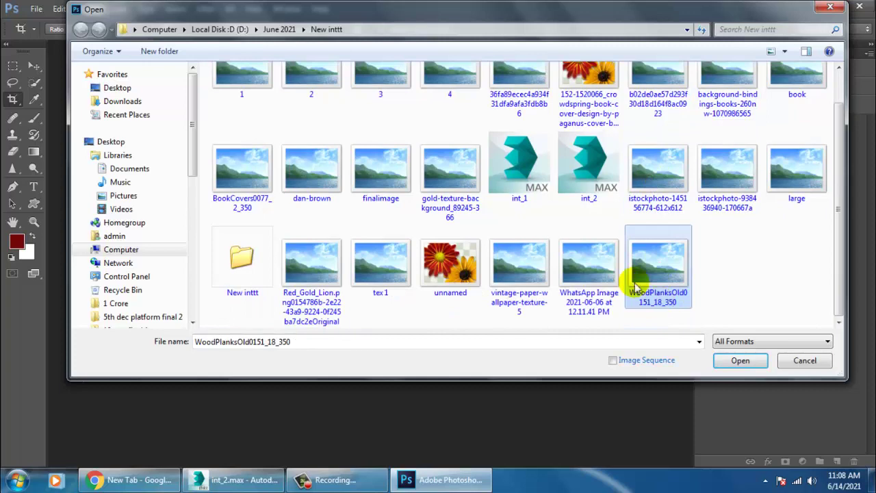
Preview the unnamed image and the vintage-paper-wallpaper-texture-5 image from the folder in the photo viewer
{"action": "left_click", "coordinate": [312, 285]}
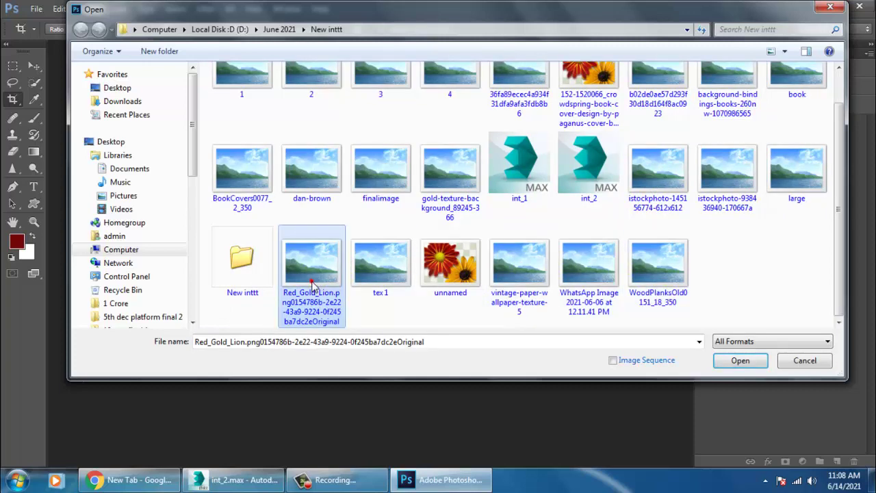
{"action": "right_click", "coordinate": [313, 285]}
{"action": "left_click", "coordinate": [458, 261]}
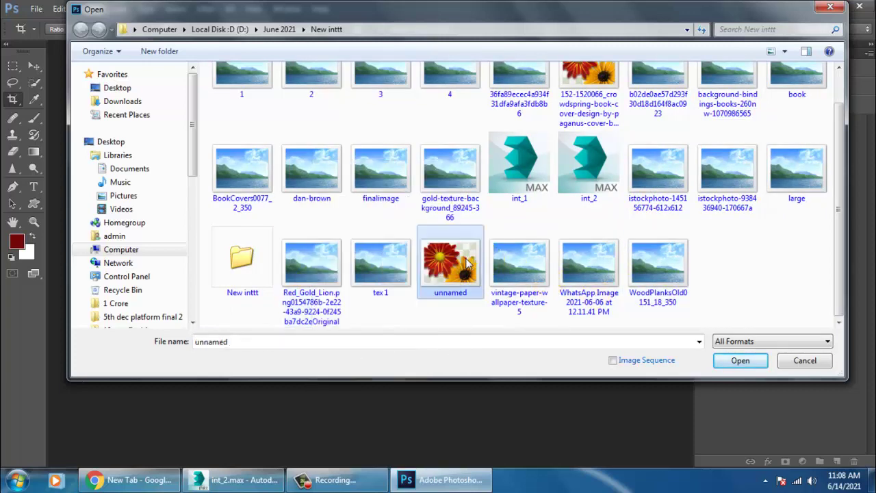
{"action": "right_click", "coordinate": [467, 263]}
{"action": "left_click", "coordinate": [504, 186]}
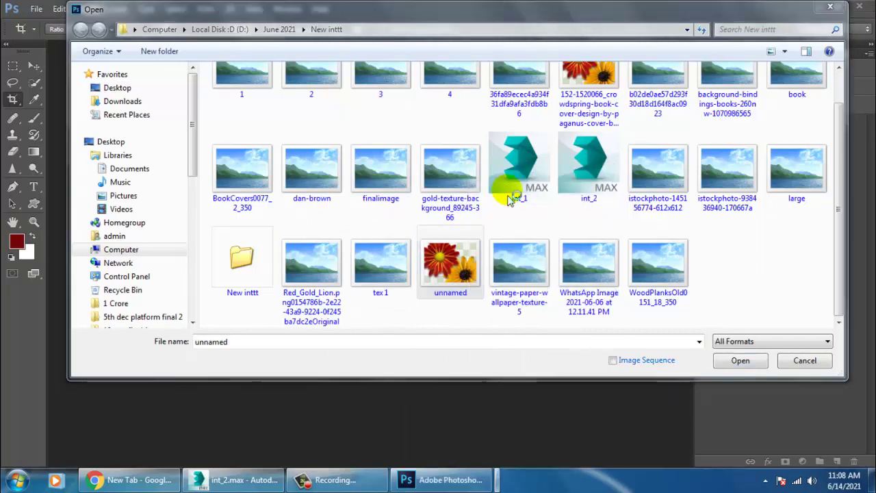
{"action": "key", "text": "Right"}
{"action": "key", "text": "Right"}
{"action": "key", "text": "Left"}
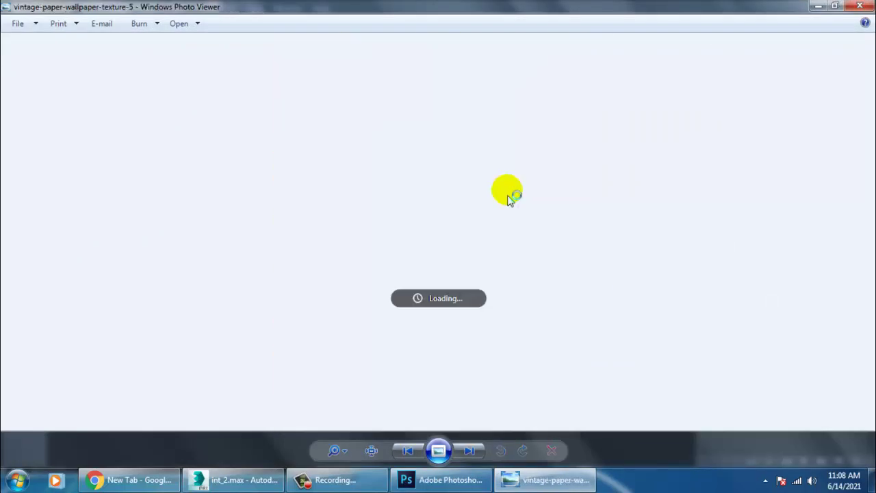
{"action": "left_click", "coordinate": [860, 6]}
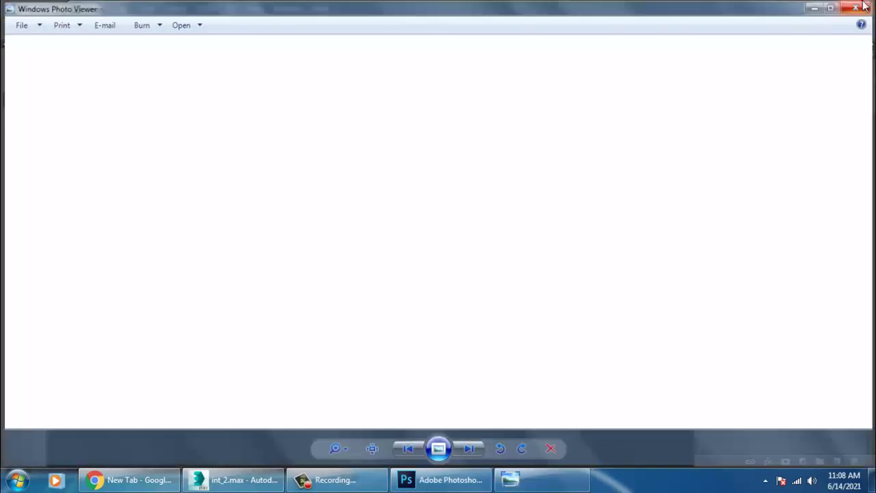
Open vintage-paper-wallpaper-texture-5 and convert its locked Background into the editable Layer 0
{"action": "double_click", "coordinate": [538, 280]}
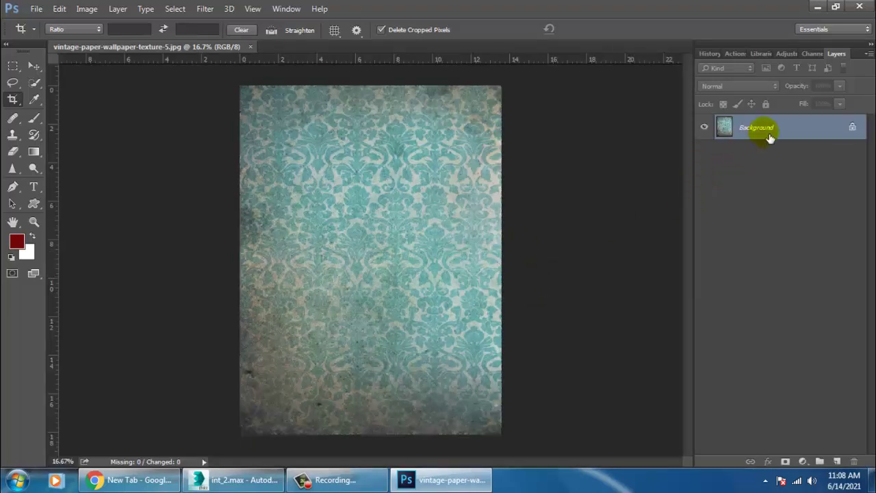
{"action": "double_click", "coordinate": [769, 127]}
{"action": "left_click", "coordinate": [619, 179]}
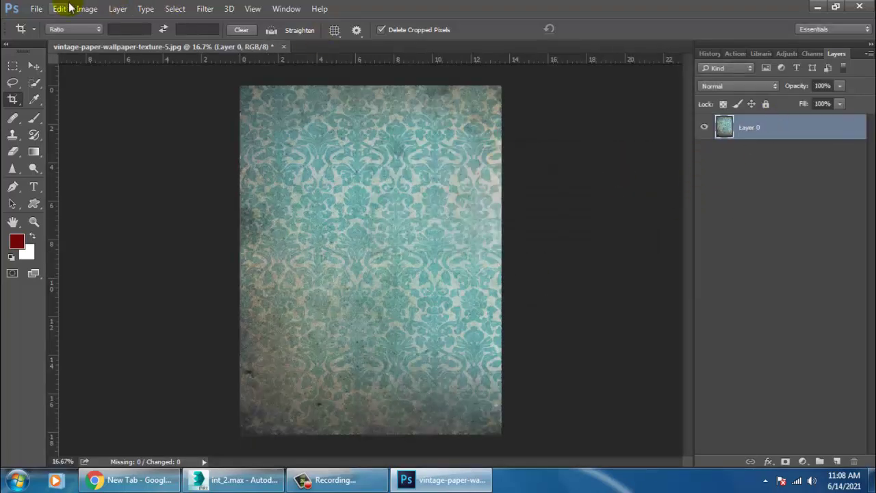
Darken the wallpaper layer with a Brightness/Contrast adjustment of brightness -50 and contrast 4
{"action": "left_click", "coordinate": [87, 8]}
{"action": "mouse_move", "coordinate": [115, 49]}
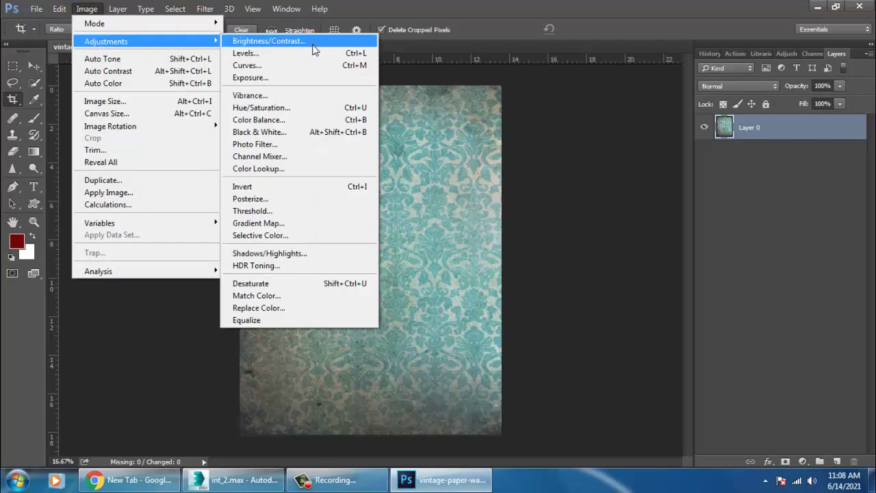
{"action": "left_click", "coordinate": [274, 22]}
{"action": "left_click_drag", "start_coordinate": [663, 215], "coordinate": [653, 215]}
{"action": "left_click", "coordinate": [686, 245]}
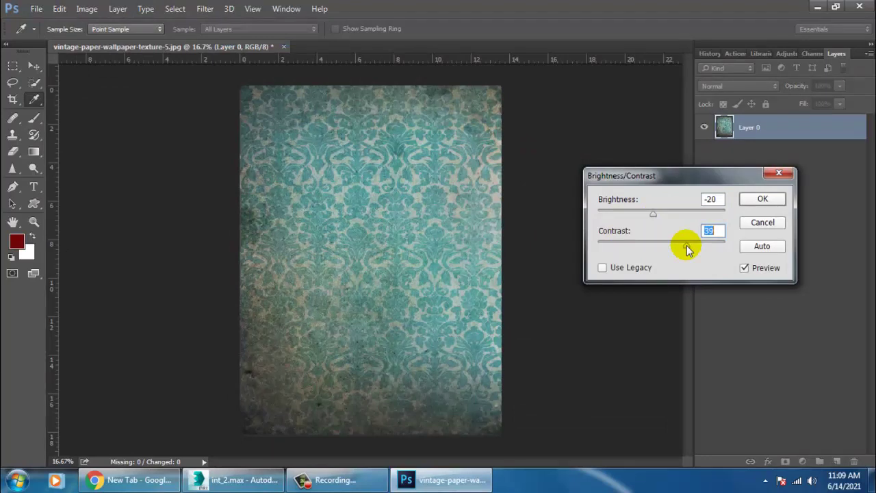
{"action": "mouse_move", "coordinate": [688, 249]}
{"action": "left_mouse_down"}
{"action": "mouse_move", "coordinate": [642, 243]}
{"action": "mouse_move", "coordinate": [673, 252]}
{"action": "left_mouse_up"}
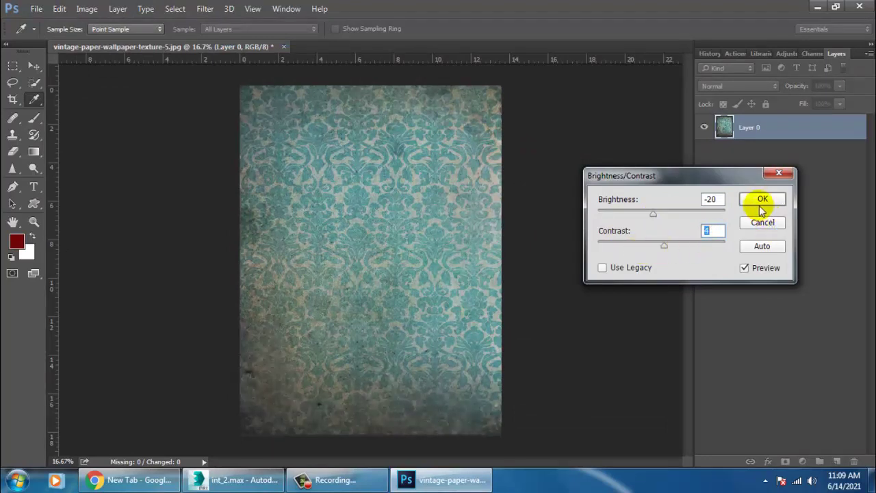
{"action": "left_click_drag", "start_coordinate": [653, 215], "coordinate": [633, 216]}
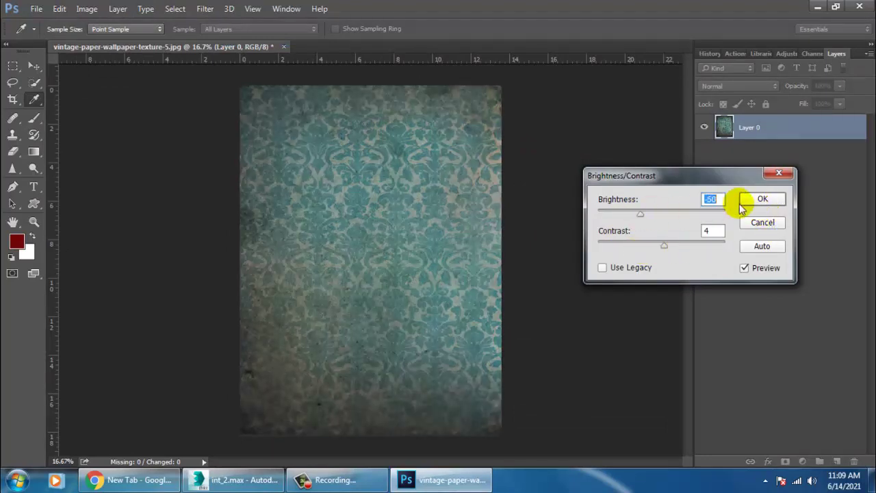
{"action": "left_click", "coordinate": [763, 199]}
{"action": "key", "text": "c"}
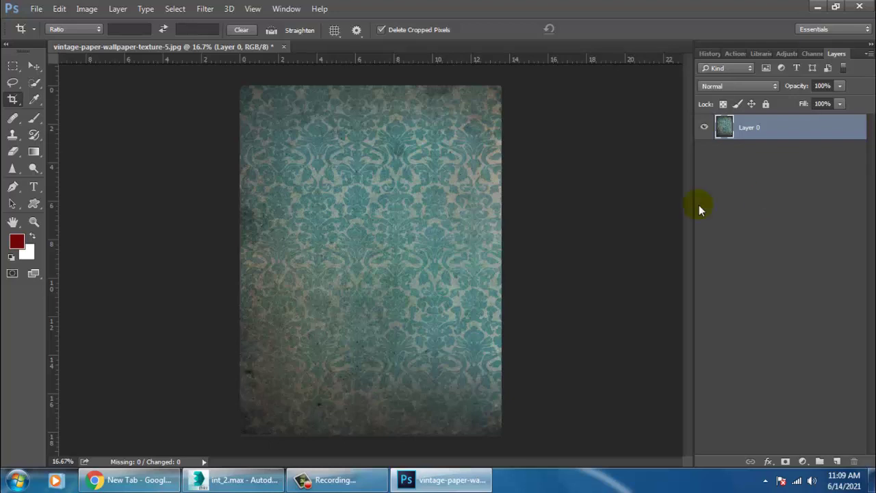
Add a new layer above the wallpaper and choose a soft round 1200 px brush for the Brush tool
{"action": "left_click", "coordinate": [836, 461]}
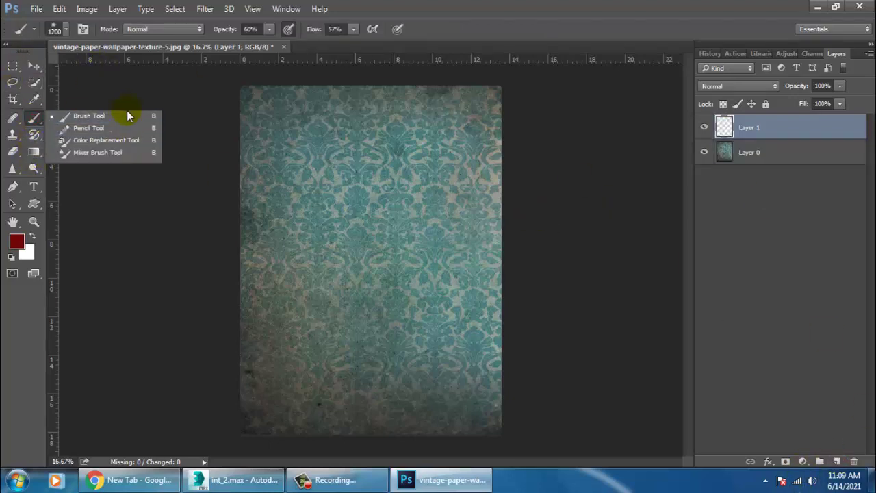
{"action": "left_click", "coordinate": [126, 110]}
{"action": "left_click", "coordinate": [55, 30]}
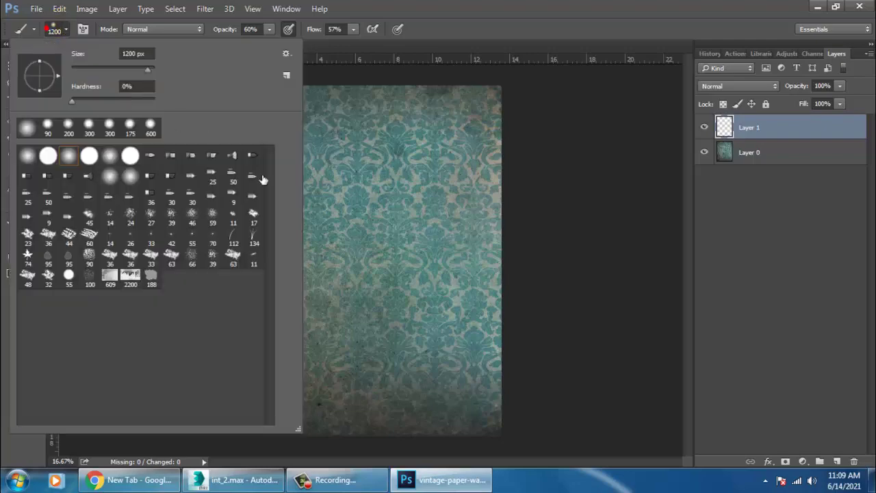
{"action": "left_click", "coordinate": [109, 157]}
{"action": "left_click", "coordinate": [606, 255]}
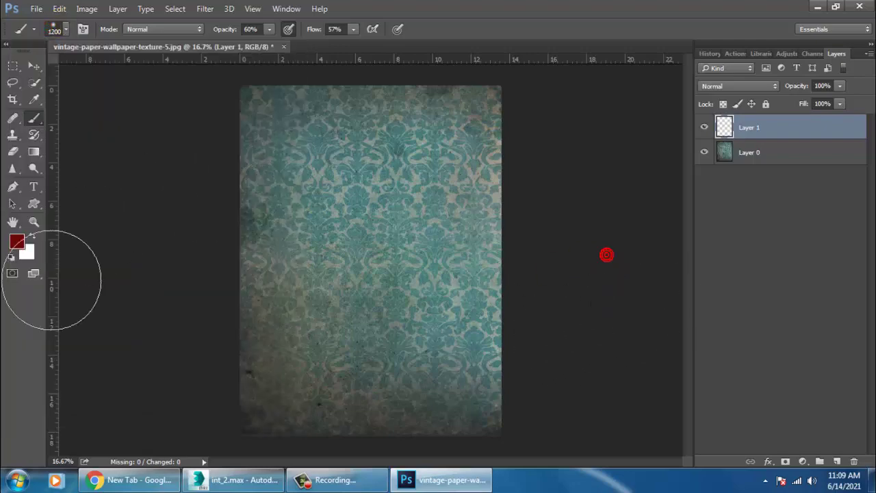
Set the foreground color to black (000000)
{"action": "left_click", "coordinate": [16, 242]}
{"action": "left_click_drag", "start_coordinate": [417, 251], "coordinate": [439, 275]}
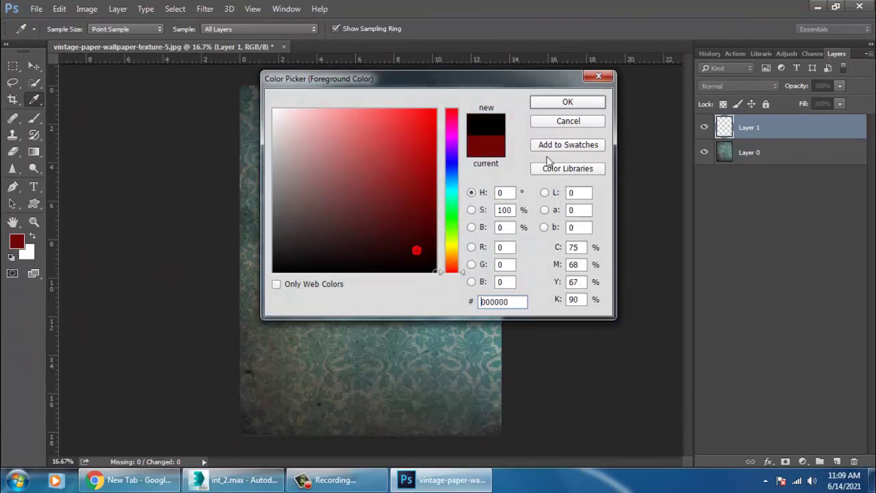
{"action": "left_click", "coordinate": [564, 101]}
Set the brush opacity to 16% and flow to 2%, and paint a faint dark stroke down the wallpaper's right edge
{"action": "left_click", "coordinate": [269, 29]}
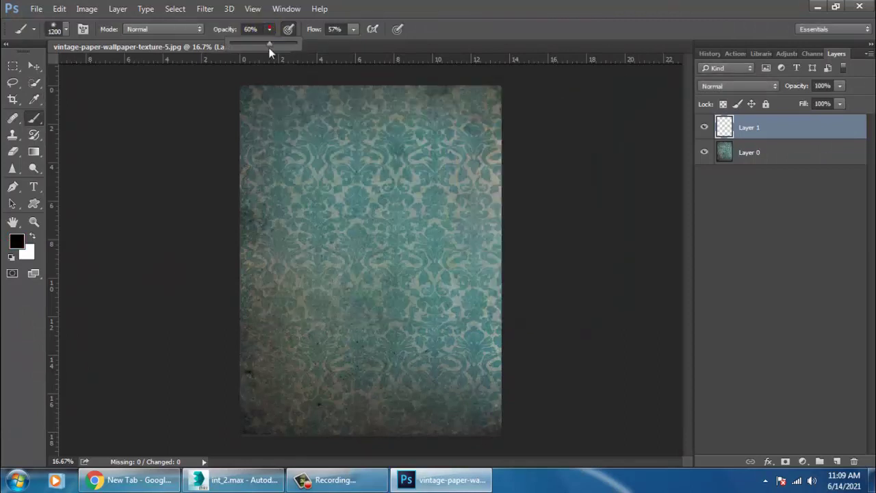
{"action": "mouse_move", "coordinate": [355, 33]}
{"action": "left_mouse_down"}
{"action": "mouse_move", "coordinate": [346, 45]}
{"action": "mouse_move", "coordinate": [316, 47]}
{"action": "left_mouse_up"}
{"action": "mouse_move", "coordinate": [519, 224]}
{"action": "left_mouse_down"}
{"action": "mouse_move", "coordinate": [504, 251]}
{"action": "mouse_move", "coordinate": [519, 368]}
{"action": "mouse_move", "coordinate": [431, 417]}
{"action": "mouse_move", "coordinate": [479, 440]}
{"action": "left_mouse_up"}
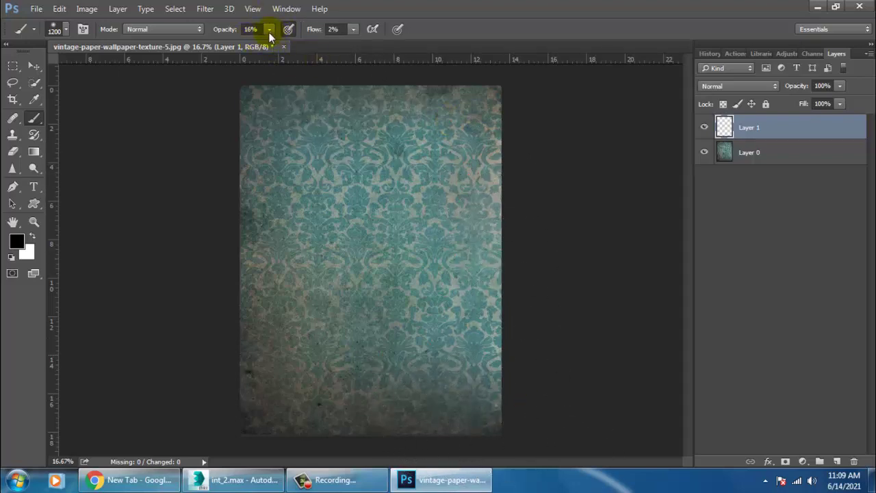
Set the brush opacity to 38% and shade the upper right and lower areas of the wallpaper with dark strokes on Layer 1
{"action": "left_click_drag", "start_coordinate": [272, 43], "coordinate": [284, 42]}
{"action": "left_click", "coordinate": [354, 29]}
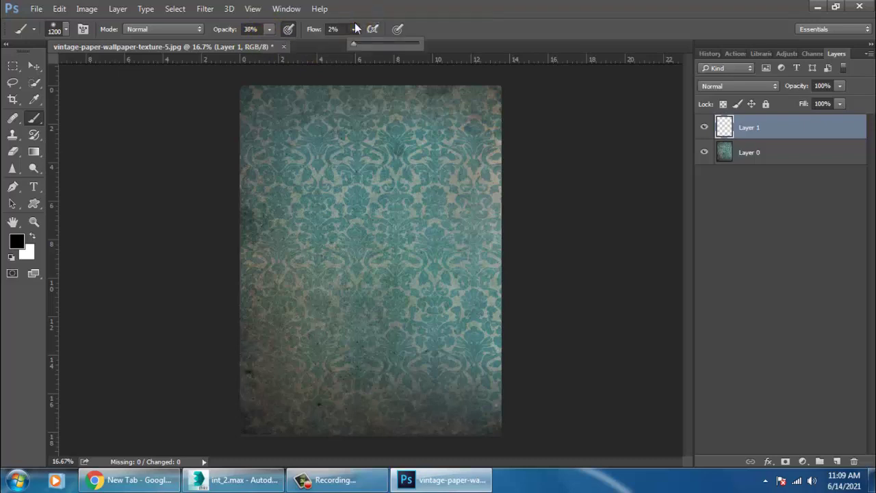
{"action": "left_click_drag", "start_coordinate": [426, 137], "coordinate": [477, 210]}
{"action": "left_click_drag", "start_coordinate": [467, 329], "coordinate": [456, 417]}
{"action": "mouse_move", "coordinate": [505, 464]}
{"action": "left_mouse_down"}
{"action": "mouse_move", "coordinate": [326, 470]}
{"action": "mouse_move", "coordinate": [525, 479]}
{"action": "left_mouse_up"}
{"action": "left_click", "coordinate": [34, 67]}
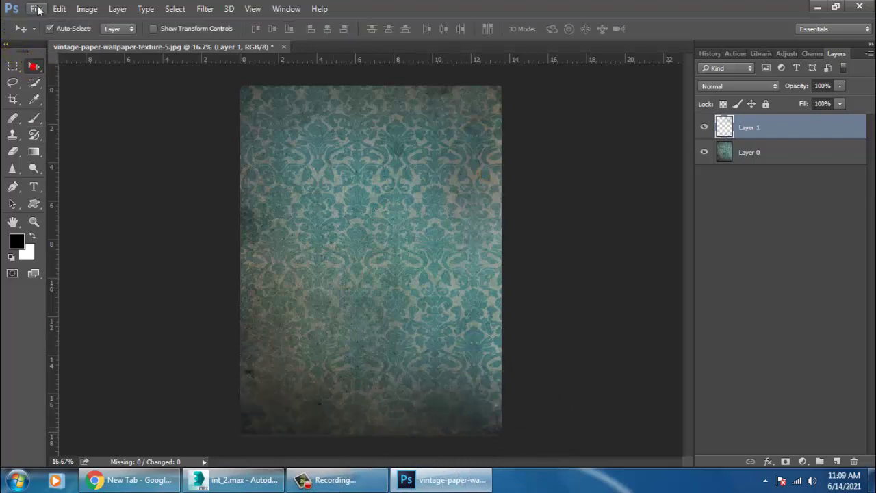
Save a copy of the darkened wallpaper as a JPEG named wallpaper in the New inttt folder, at maximum quality 12
{"action": "left_click", "coordinate": [35, 8]}
{"action": "left_click", "coordinate": [118, 152]}
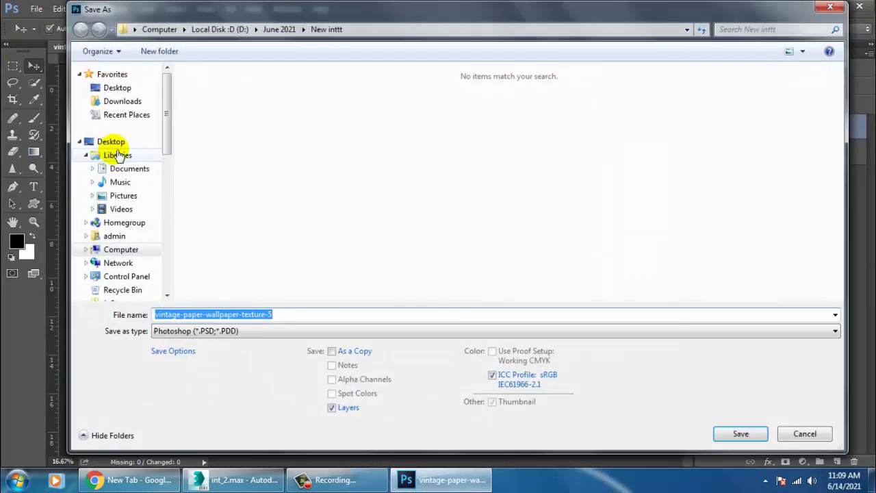
{"action": "type", "text": "wallpaper"}
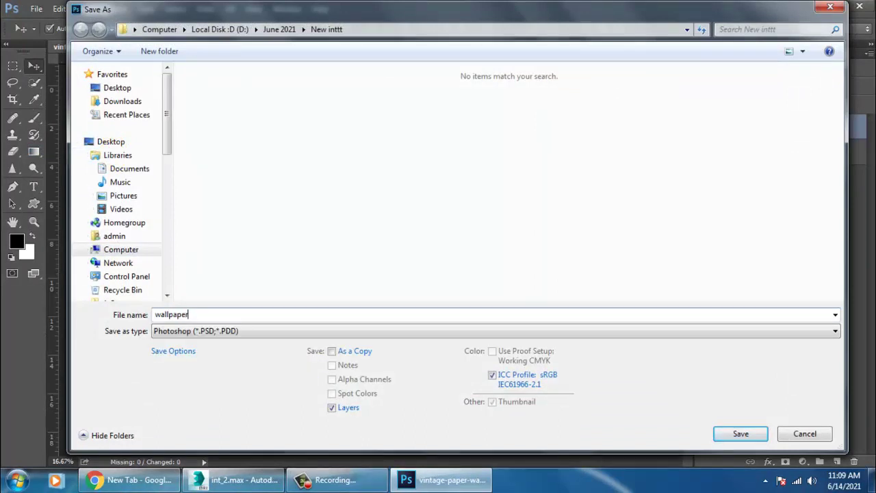
{"action": "key", "text": "Tab"}
{"action": "key", "text": "j"}
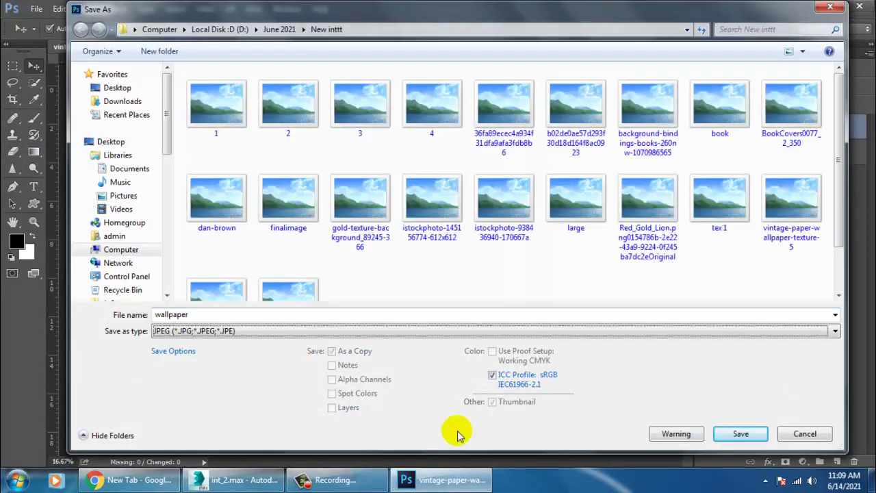
{"action": "left_click", "coordinate": [741, 438]}
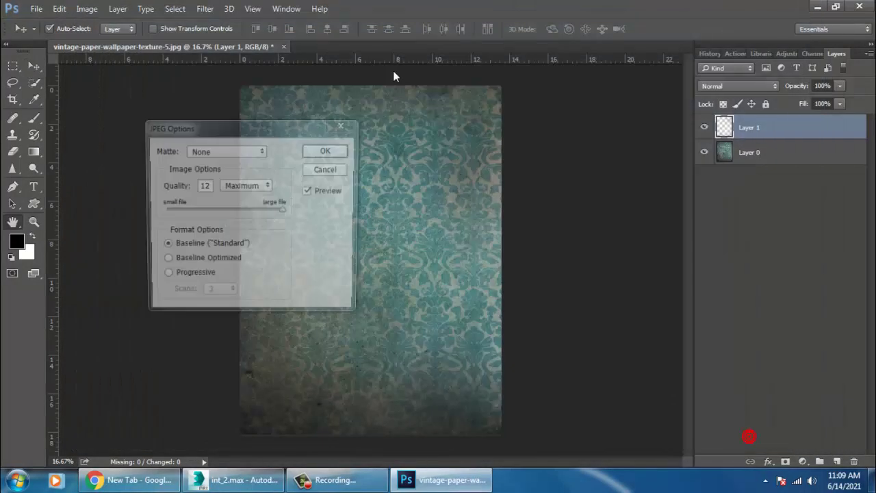
{"action": "left_click", "coordinate": [164, 276]}
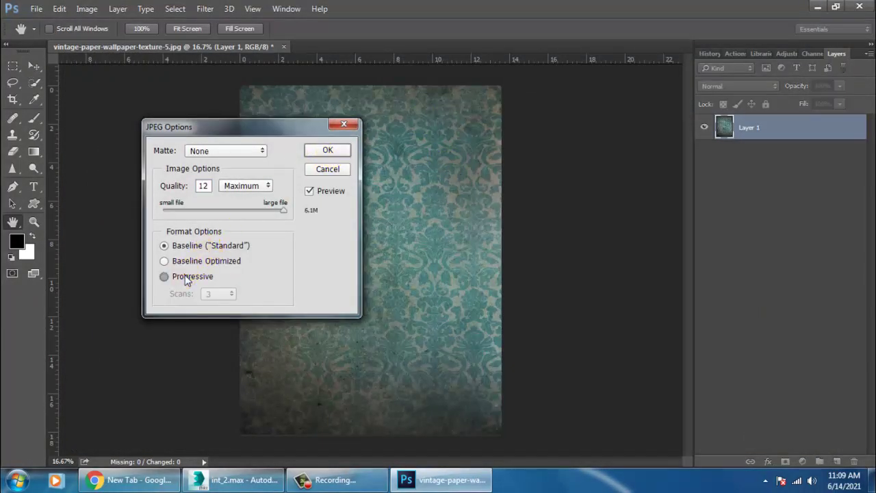
{"action": "left_click", "coordinate": [328, 150]}
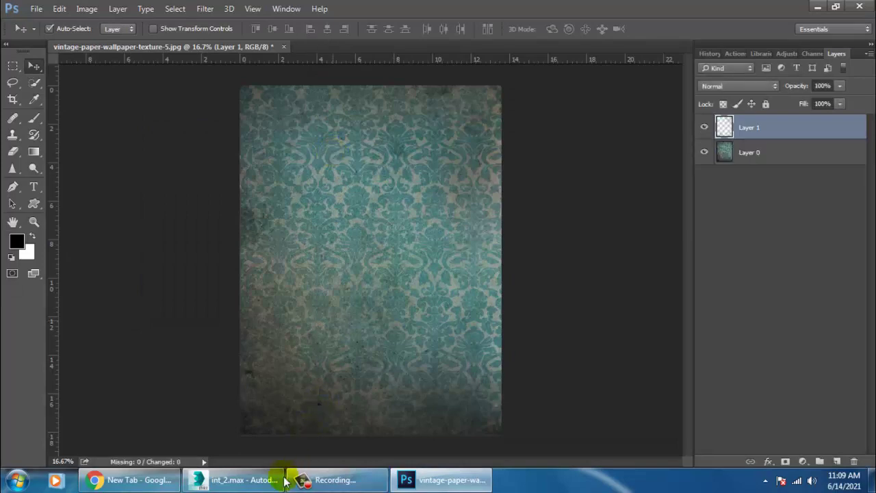
Switch to 3ds Max and add a new VRayMtl material to an empty area of the Slate material graph
{"action": "left_click", "coordinate": [236, 483]}
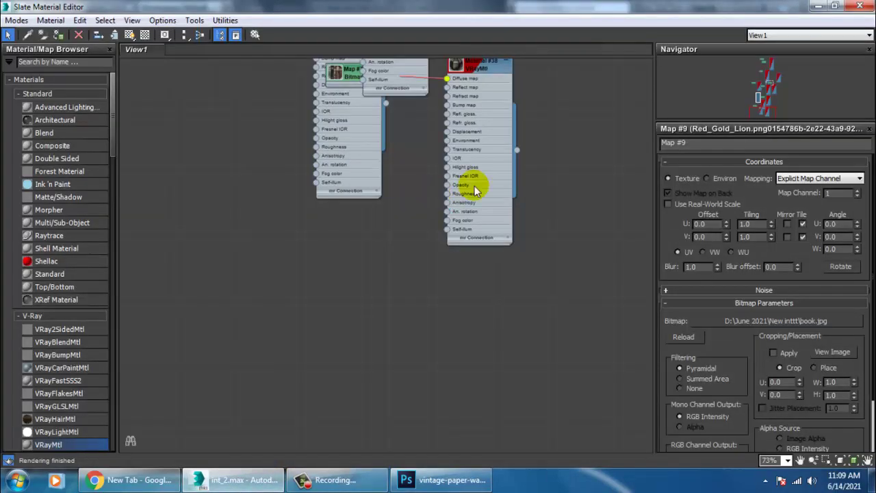
{"action": "left_click", "coordinate": [819, 6]}
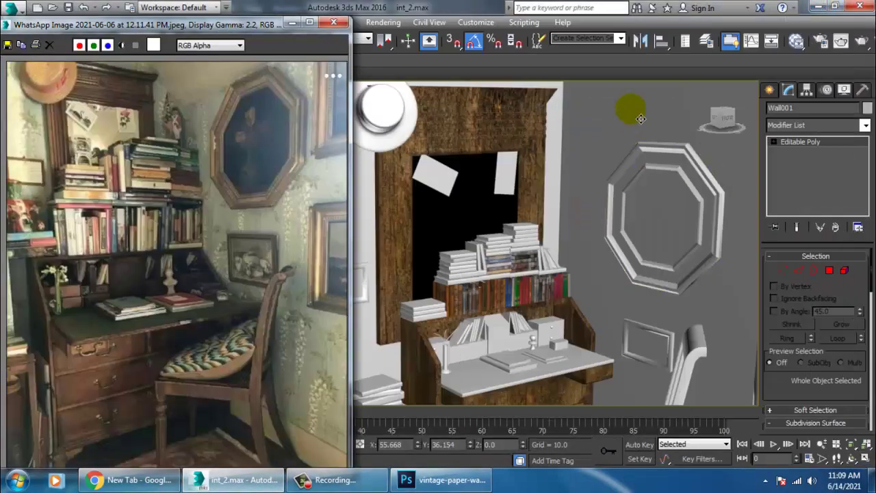
{"action": "key", "text": "m"}
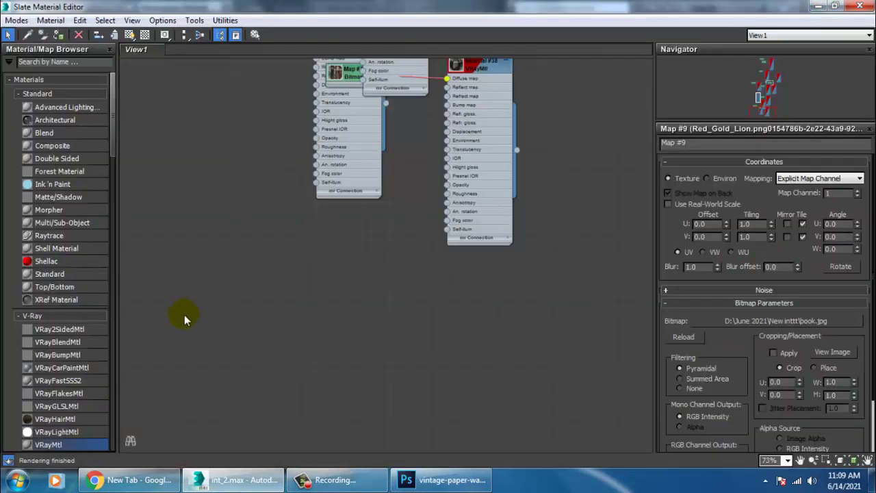
{"action": "left_click_drag", "start_coordinate": [161, 413], "coordinate": [313, 319]}
{"action": "double_click", "coordinate": [313, 319]}
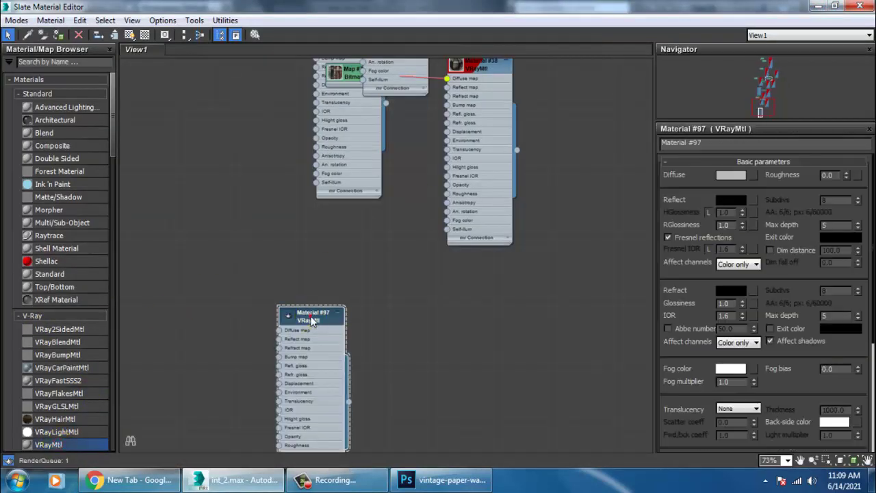
{"action": "middle_click_drag", "start_coordinate": [313, 319], "coordinate": [397, 251]}
Load the wallpaper image as a Bitmap in the new material's diffuse map
{"action": "left_click", "coordinate": [757, 176]}
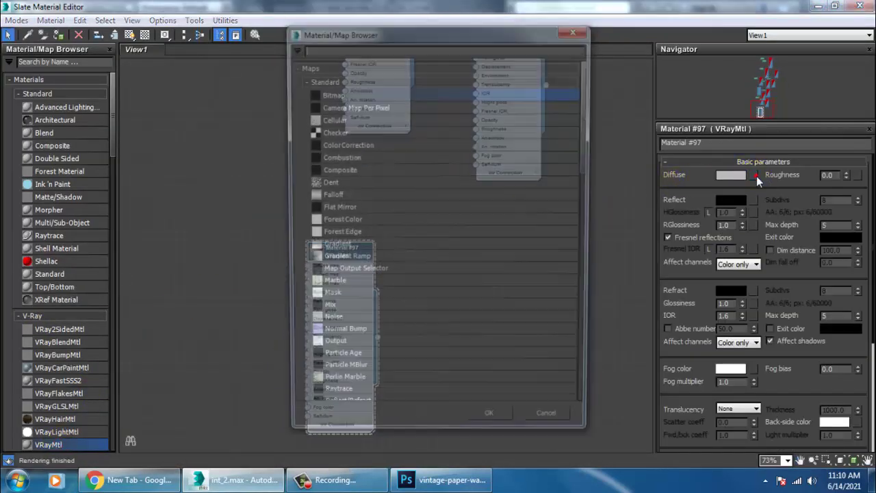
{"action": "double_click", "coordinate": [356, 94]}
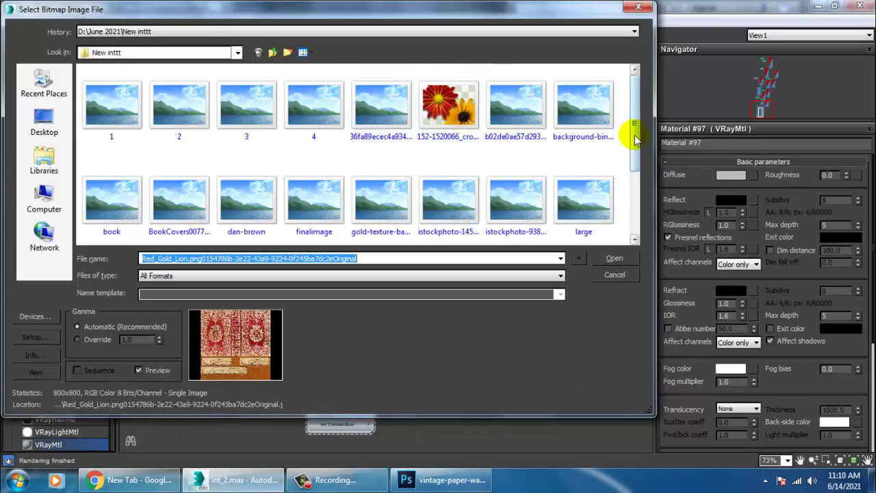
{"action": "left_click_drag", "start_coordinate": [634, 133], "coordinate": [634, 192]}
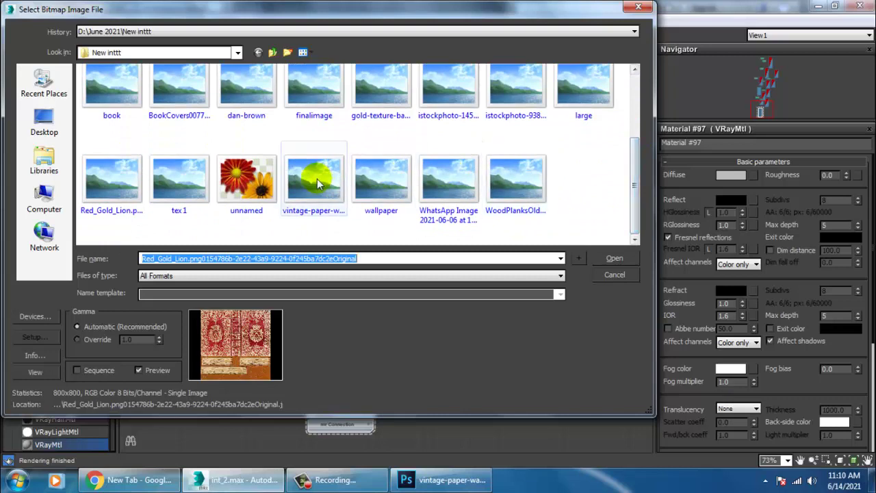
{"action": "left_click", "coordinate": [316, 179]}
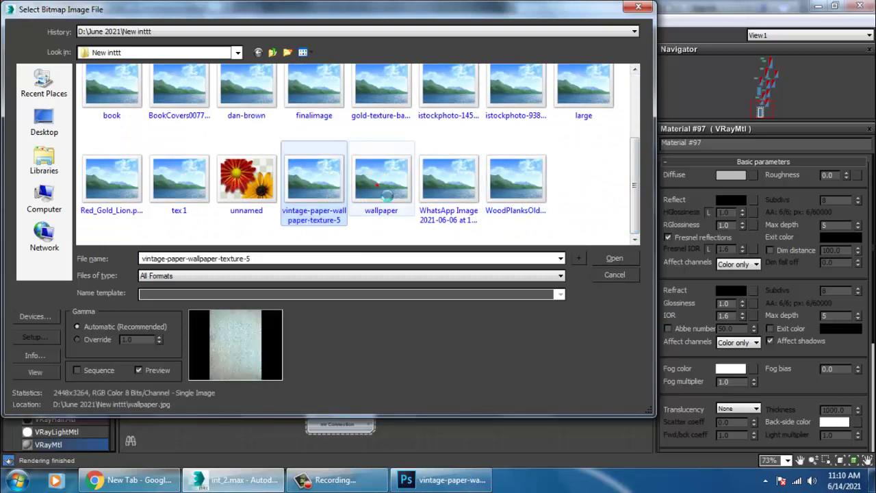
{"action": "double_click", "coordinate": [379, 184]}
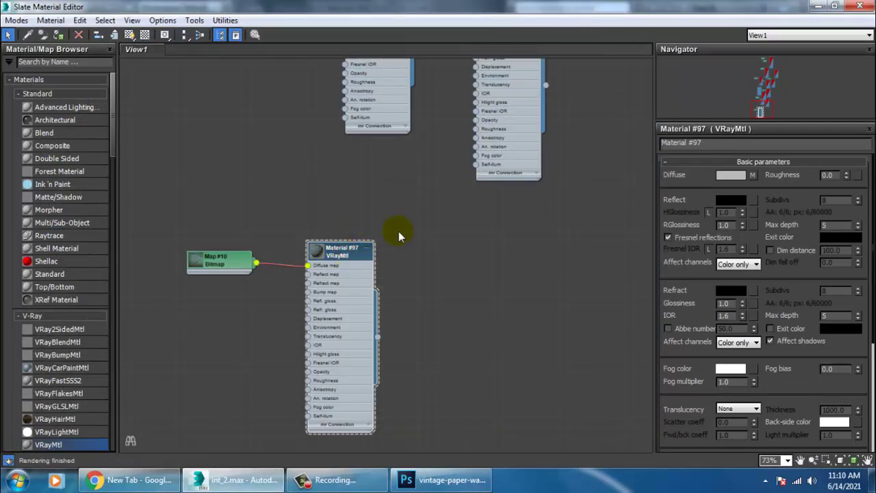
Assign the wallpaper material to the selected wall and display its texture in the viewport
{"action": "left_click", "coordinate": [128, 35]}
{"action": "left_click", "coordinate": [819, 5]}
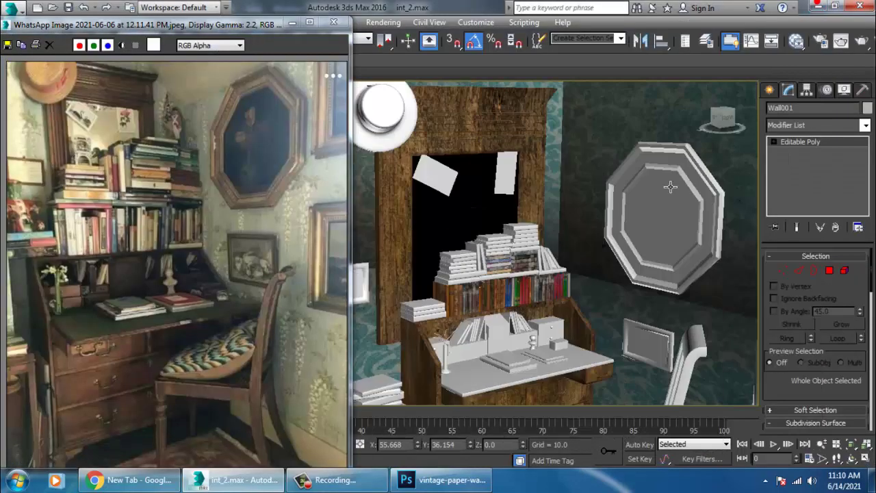
{"action": "middle_click_drag", "start_coordinate": [671, 187], "coordinate": [615, 199], "text": "alt"}
Add a UVW Map modifier to the wall and set its mapping to Box
{"action": "left_click", "coordinate": [866, 125]}
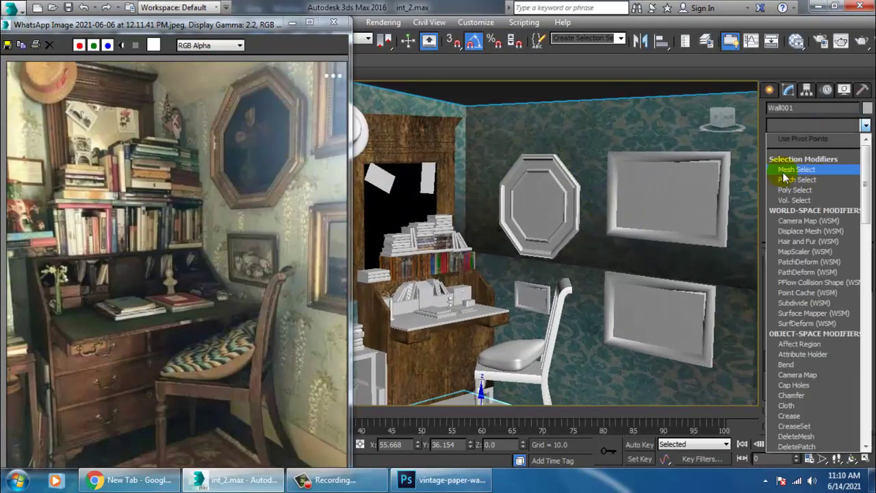
{"action": "scroll", "coordinate": [794, 274], "scroll_direction": "down", "scroll_amount": 15}
{"action": "left_click", "coordinate": [798, 337]}
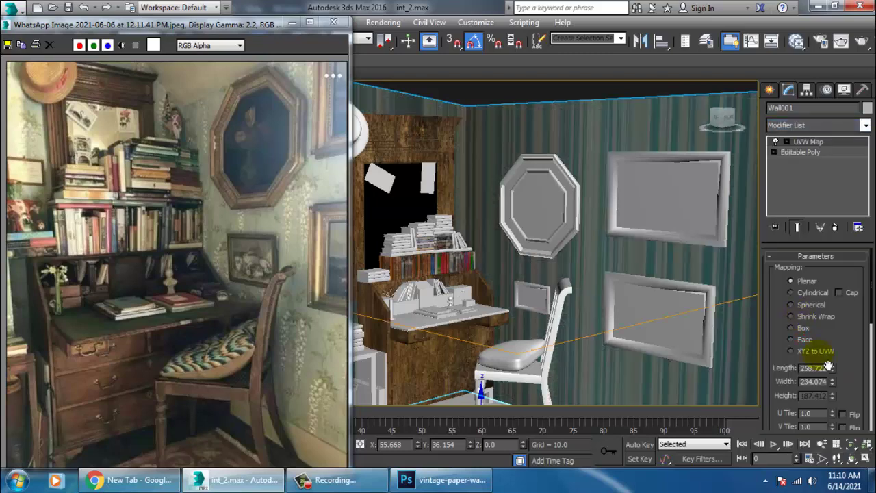
{"action": "left_click", "coordinate": [792, 328]}
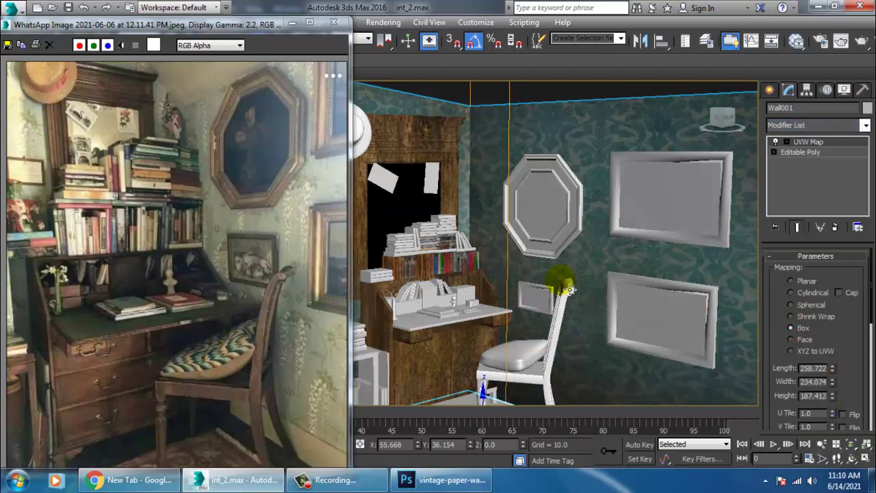
Set the length of the wall's box mapping to 248.373
{"action": "scroll", "coordinate": [638, 264], "scroll_direction": "down", "scroll_amount": 8}
{"action": "scroll", "coordinate": [634, 246], "scroll_direction": "up", "scroll_amount": 4}
{"action": "mouse_move", "coordinate": [639, 265]}
{"action": "middle_mouse_down", "text": "alt"}
{"action": "mouse_move", "coordinate": [634, 247]}
{"action": "mouse_move", "coordinate": [528, 291]}
{"action": "mouse_move", "coordinate": [563, 272]}
{"action": "mouse_move", "coordinate": [719, 241]}
{"action": "mouse_move", "coordinate": [630, 254]}
{"action": "middle_mouse_up", "text": "alt"}
{"action": "scroll", "coordinate": [563, 273], "scroll_direction": "up", "scroll_amount": 5}
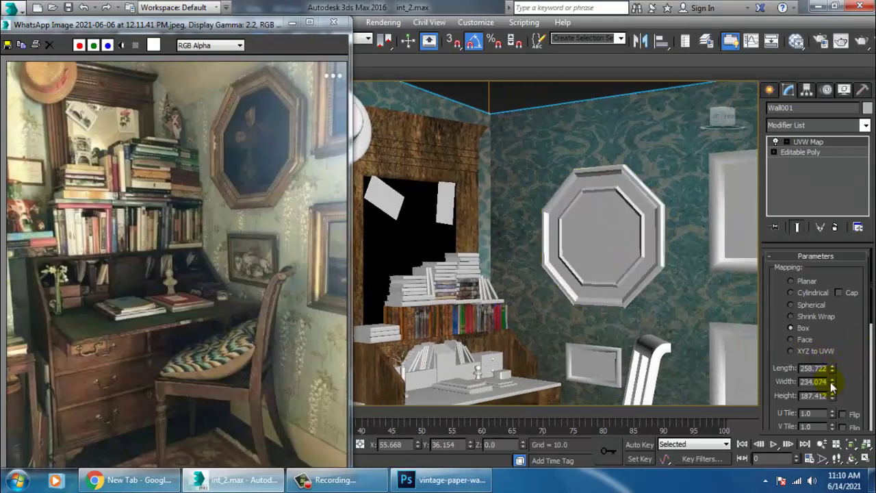
{"action": "left_click_drag", "start_coordinate": [833, 369], "coordinate": [841, 381]}
Examine the wallpaper pattern's scale and shading on both walls from several angles and distances
{"action": "scroll", "coordinate": [725, 323], "scroll_direction": "down", "scroll_amount": 3}
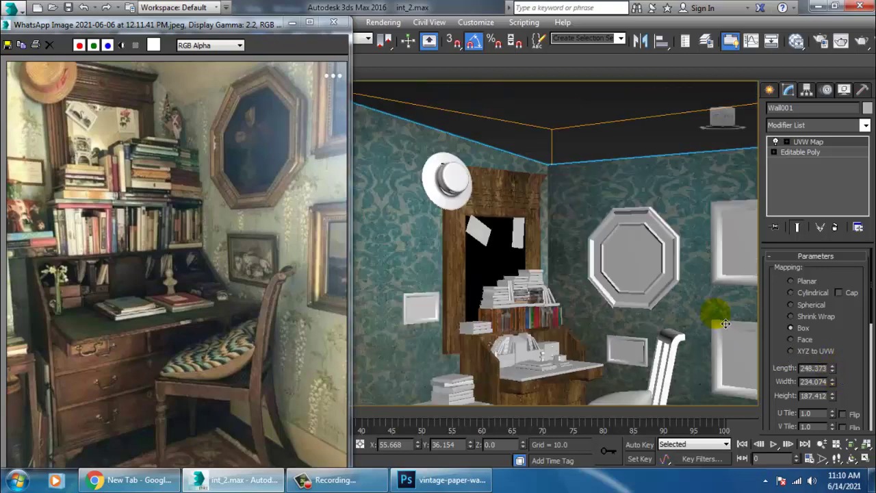
{"action": "middle_click_drag", "start_coordinate": [726, 321], "coordinate": [577, 215], "text": "alt"}
{"action": "scroll", "coordinate": [525, 280], "scroll_direction": "up", "scroll_amount": 4}
{"action": "scroll", "coordinate": [525, 280], "scroll_direction": "down", "scroll_amount": 4}
{"action": "scroll", "coordinate": [600, 271], "scroll_direction": "up", "scroll_amount": 3}
{"action": "scroll", "coordinate": [571, 335], "scroll_direction": "down", "scroll_amount": 4}
{"action": "middle_click_drag", "start_coordinate": [577, 225], "coordinate": [620, 271], "text": "alt"}
{"action": "scroll", "coordinate": [564, 282], "scroll_direction": "up", "scroll_amount": 4}
{"action": "scroll", "coordinate": [620, 310], "scroll_direction": "down", "scroll_amount": 4}
{"action": "scroll", "coordinate": [620, 271], "scroll_direction": "up", "scroll_amount": 4}
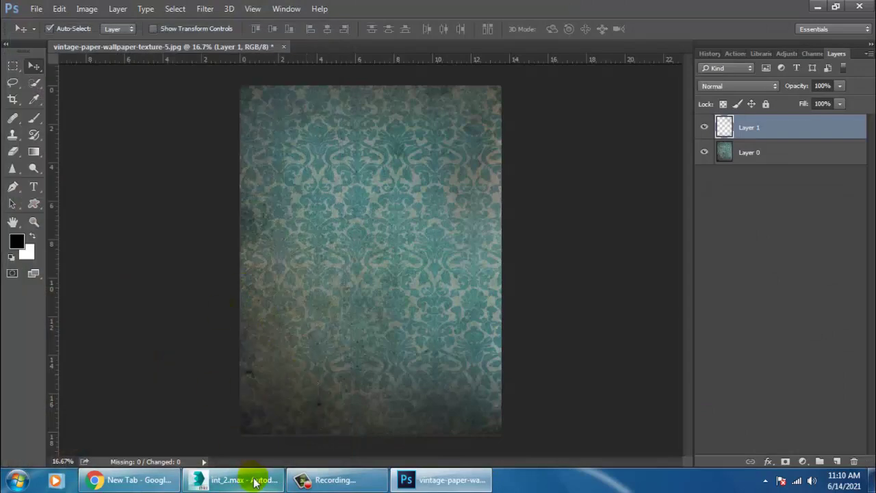
Return to 3ds Max's material graph, add a Noise map and connect it to the wallpaper material's bump map
{"action": "left_click", "coordinate": [260, 480]}
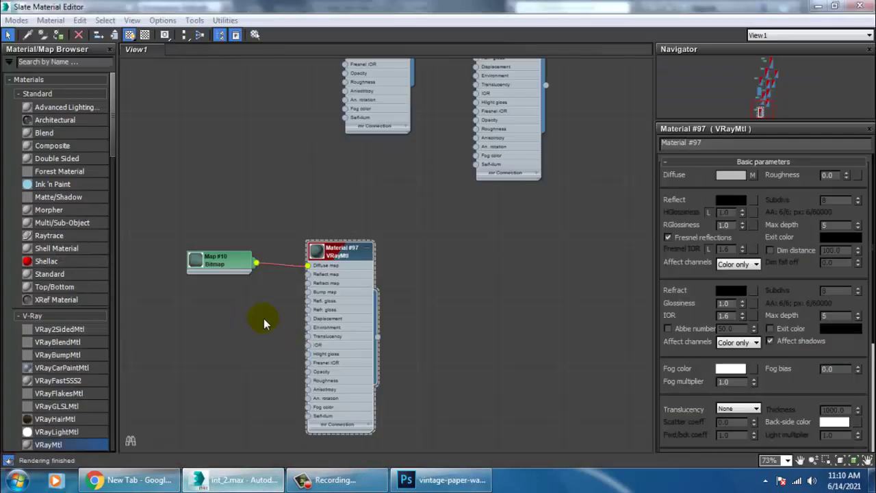
{"action": "middle_click_drag", "start_coordinate": [254, 319], "coordinate": [405, 255]}
{"action": "scroll", "coordinate": [117, 149], "scroll_direction": "down", "scroll_amount": 12}
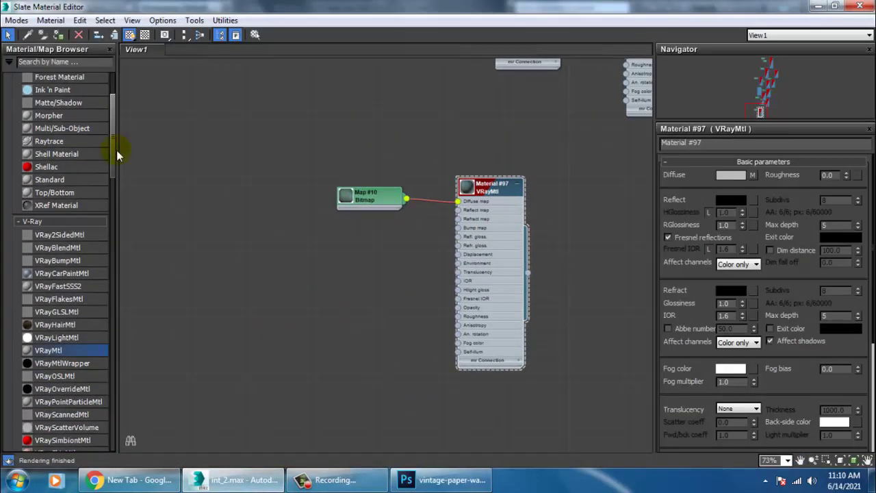
{"action": "scroll", "coordinate": [119, 240], "scroll_direction": "down", "scroll_amount": 3}
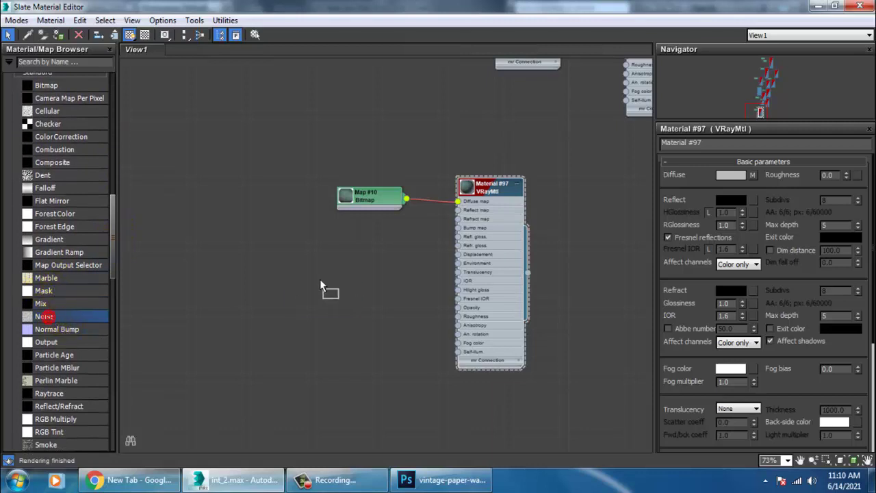
{"action": "left_click_drag", "start_coordinate": [320, 281], "coordinate": [322, 282]}
{"action": "double_click", "coordinate": [469, 185]}
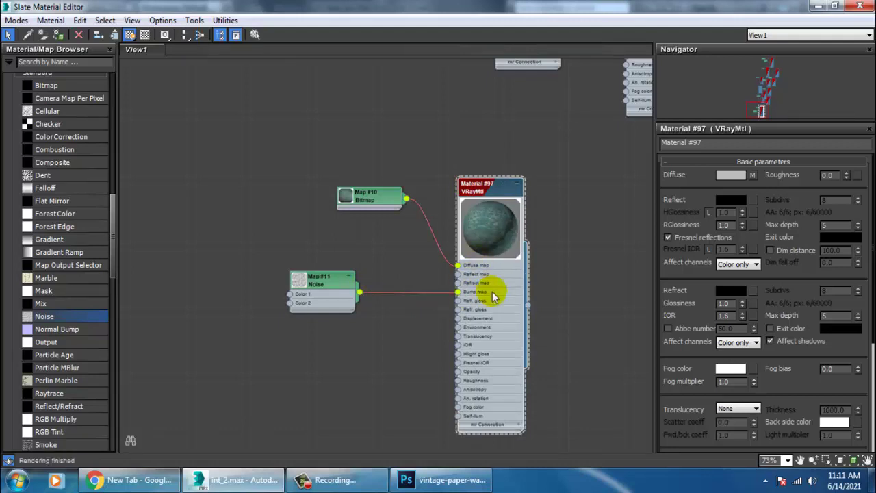
Set the bump Noise map's type to Fractal and its size to 0.5, and check the walls in the viewport
{"action": "double_click", "coordinate": [339, 283]}
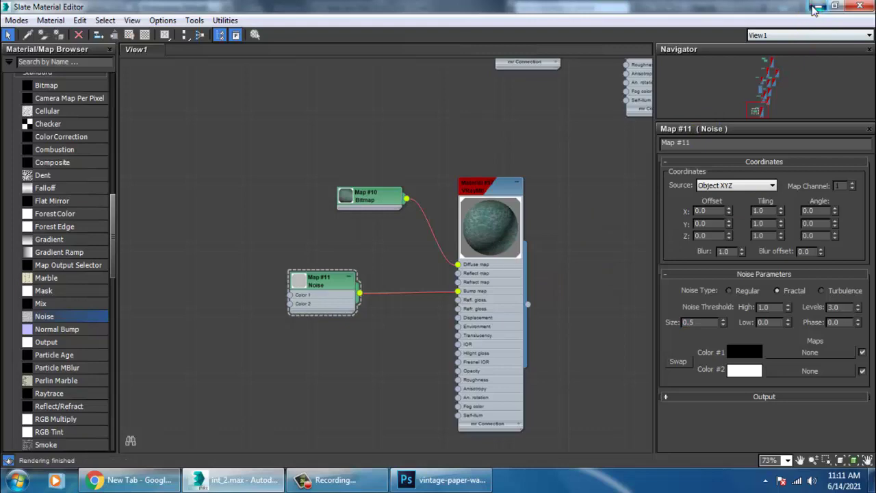
{"action": "left_click", "coordinate": [815, 9]}
{"action": "middle_click_drag", "start_coordinate": [589, 313], "coordinate": [520, 229], "text": "alt"}
{"action": "scroll", "coordinate": [585, 169], "scroll_direction": "down", "scroll_amount": 3}
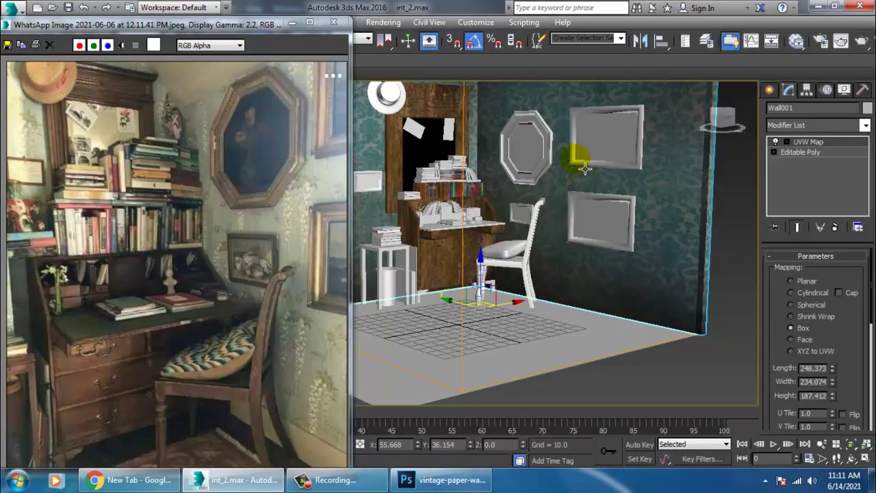
{"action": "middle_click_drag", "start_coordinate": [585, 169], "coordinate": [619, 248]}
{"action": "left_click", "coordinate": [553, 226]}
{"action": "scroll", "coordinate": [563, 235], "scroll_direction": "up", "scroll_amount": 5}
{"action": "middle_click_drag", "start_coordinate": [619, 213], "coordinate": [586, 245], "text": "alt"}
Switch to Photoshop, open the Red_Gold_Lion book cover image to view it, and close it again
{"action": "left_click", "coordinate": [457, 480]}
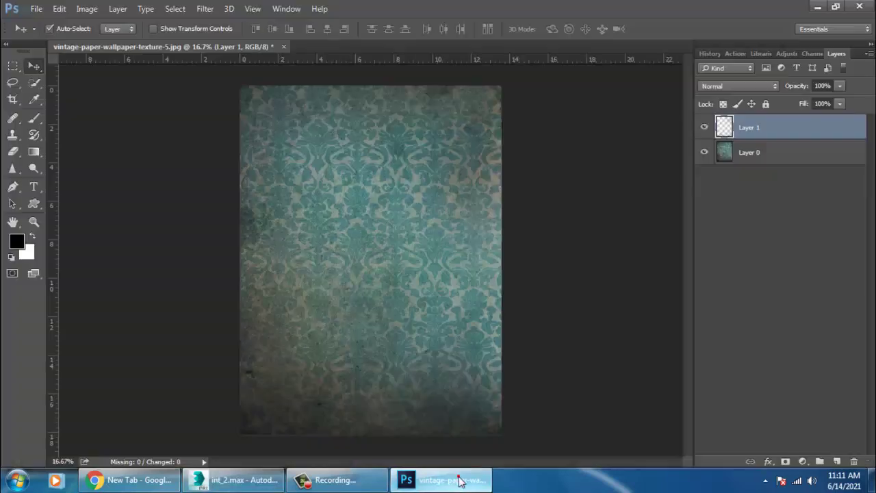
{"action": "left_click", "coordinate": [36, 8]}
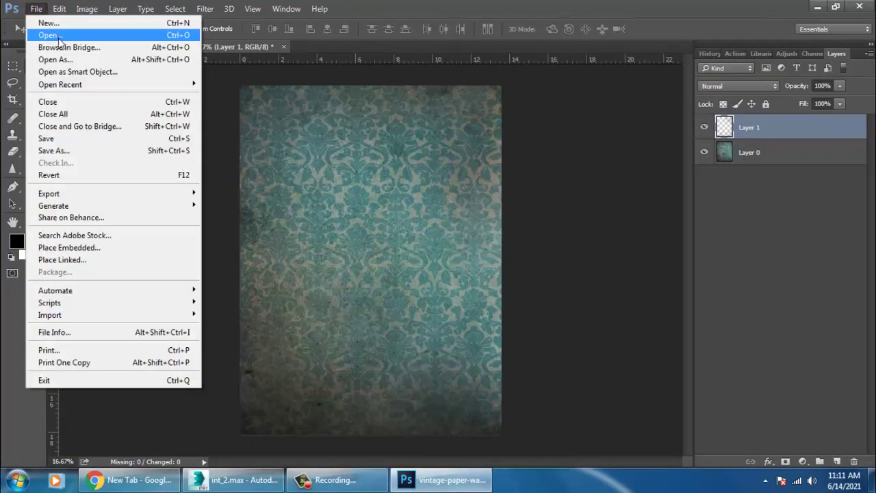
{"action": "left_click", "coordinate": [49, 35]}
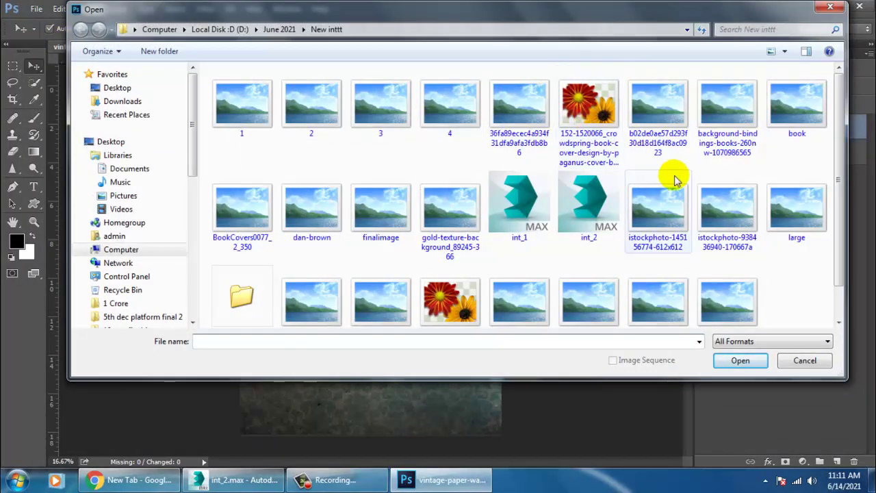
{"action": "left_click", "coordinate": [588, 147]}
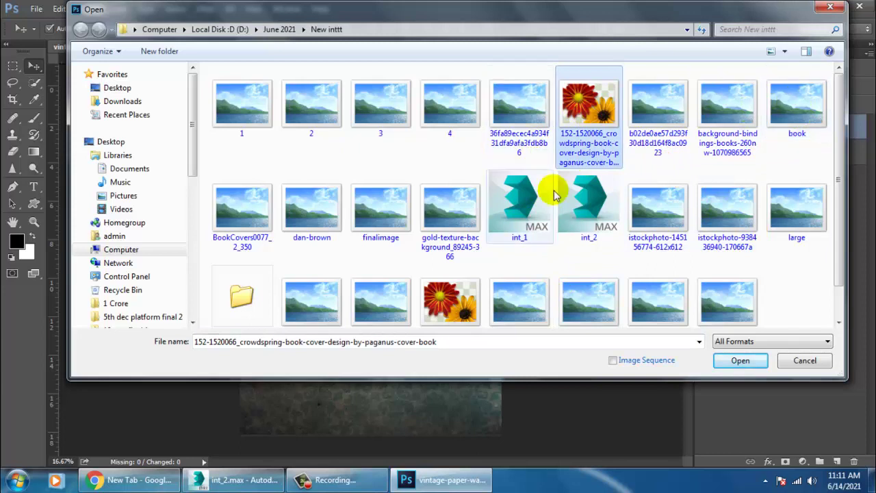
{"action": "scroll", "coordinate": [581, 222], "scroll_direction": "down", "scroll_amount": 1}
{"action": "left_click", "coordinate": [449, 269]}
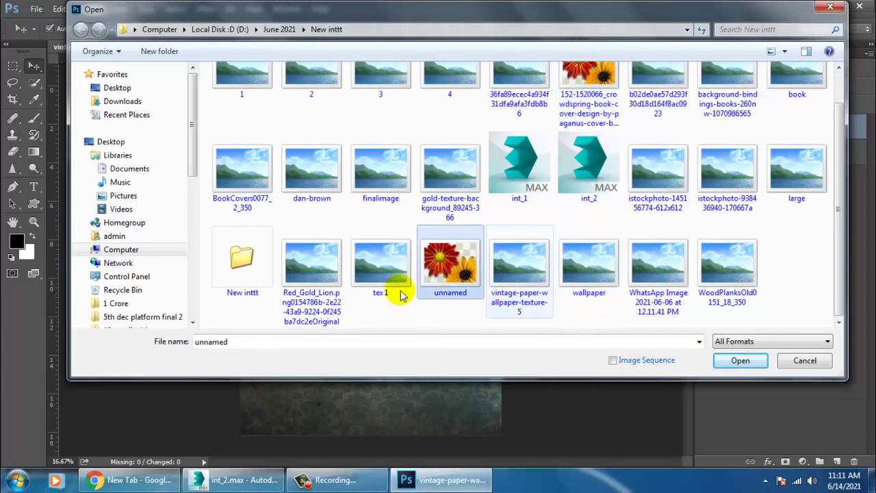
{"action": "double_click", "coordinate": [308, 270]}
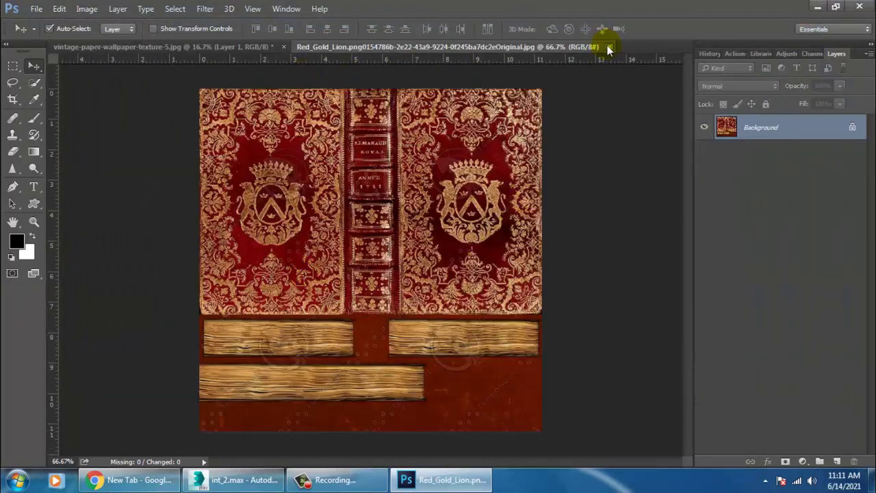
{"action": "left_click", "coordinate": [610, 47]}
Open the gold-texture-background_89245-366 image and convert its locked background to a normal layer named Layer 0
{"action": "left_click", "coordinate": [37, 8]}
{"action": "left_click", "coordinate": [54, 33]}
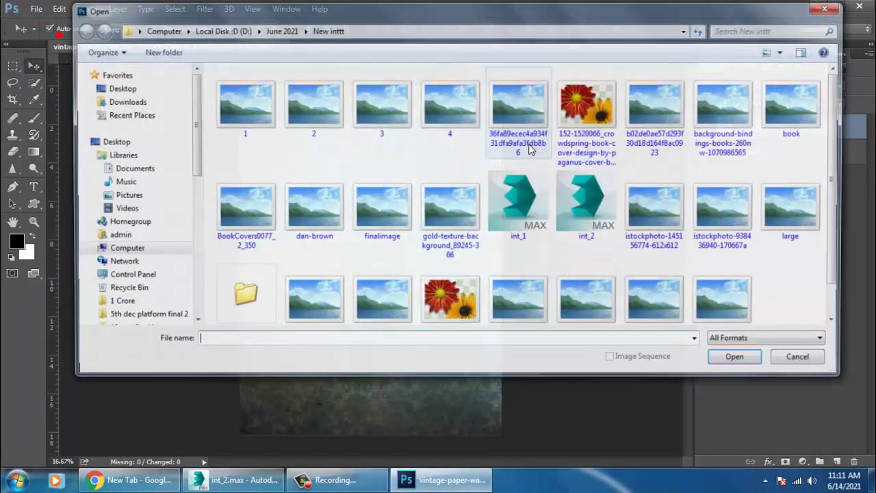
{"action": "left_click", "coordinate": [471, 213]}
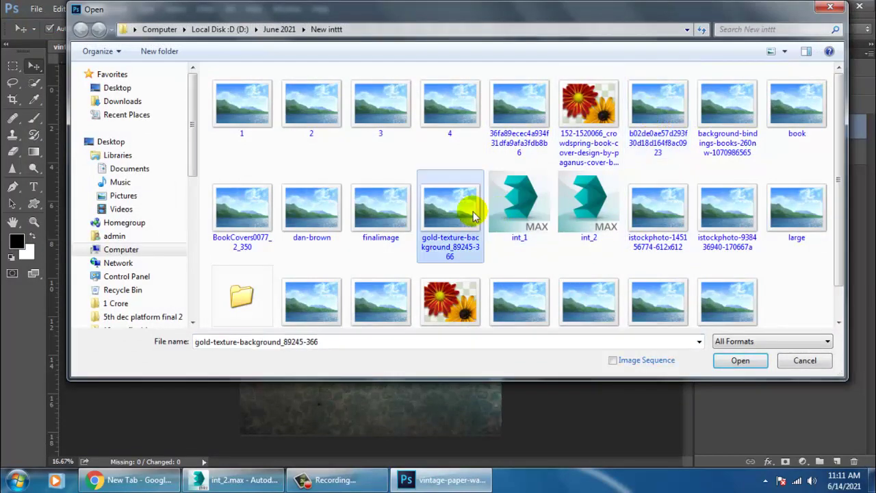
{"action": "double_click", "coordinate": [424, 198]}
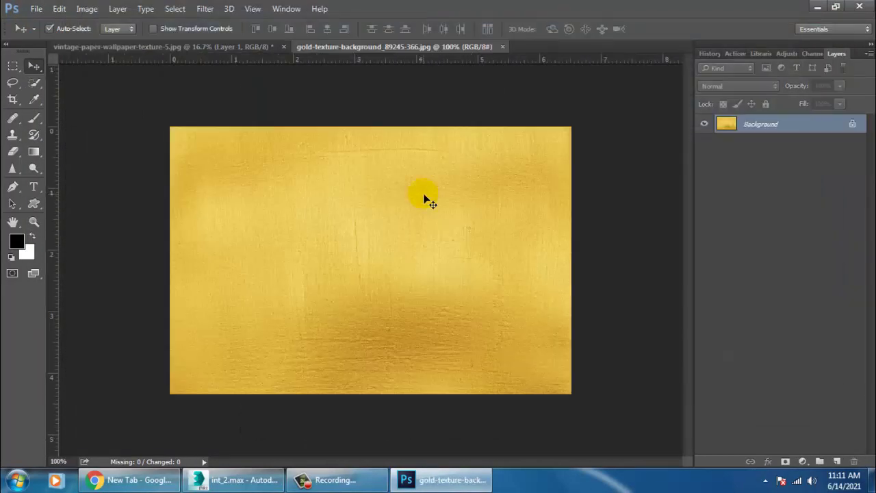
{"action": "double_click", "coordinate": [766, 126]}
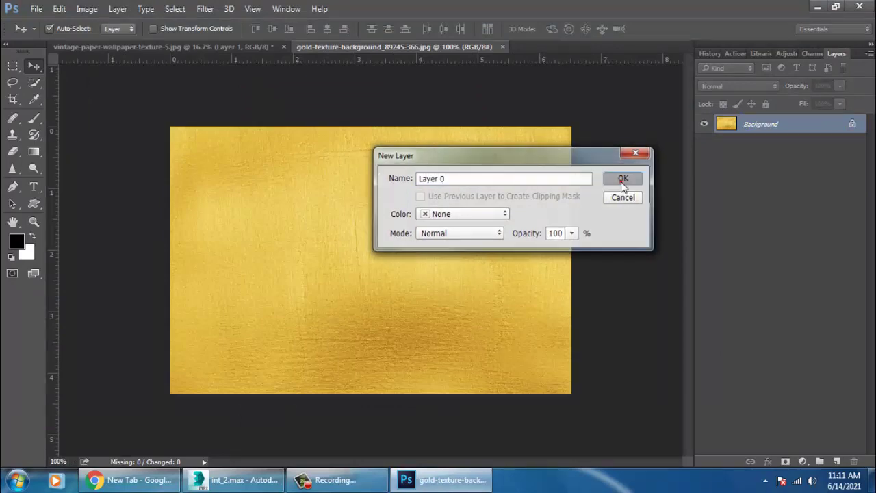
{"action": "left_click", "coordinate": [623, 179]}
Open the WhatsApp Image 2021-06-06 reference photo of the desk and convert its background to a normal layer
{"action": "left_click", "coordinate": [38, 9]}
{"action": "left_click", "coordinate": [41, 37]}
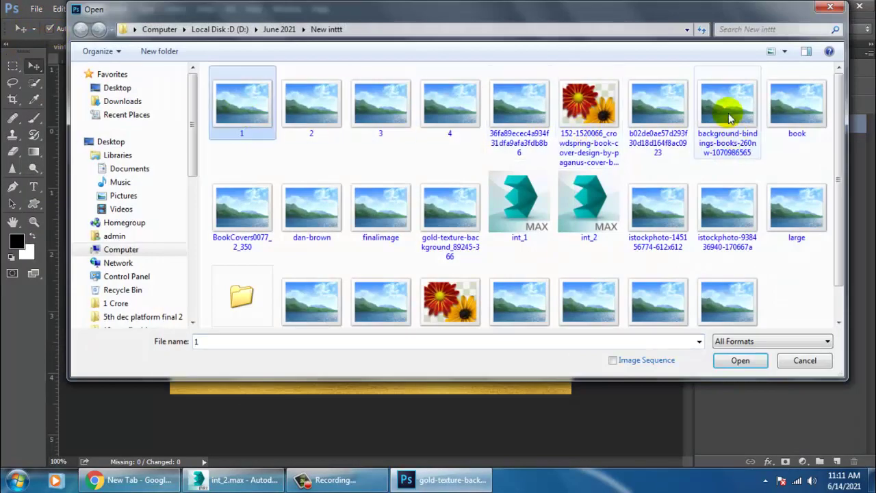
{"action": "left_click", "coordinate": [727, 110]}
{"action": "left_click", "coordinate": [520, 106]}
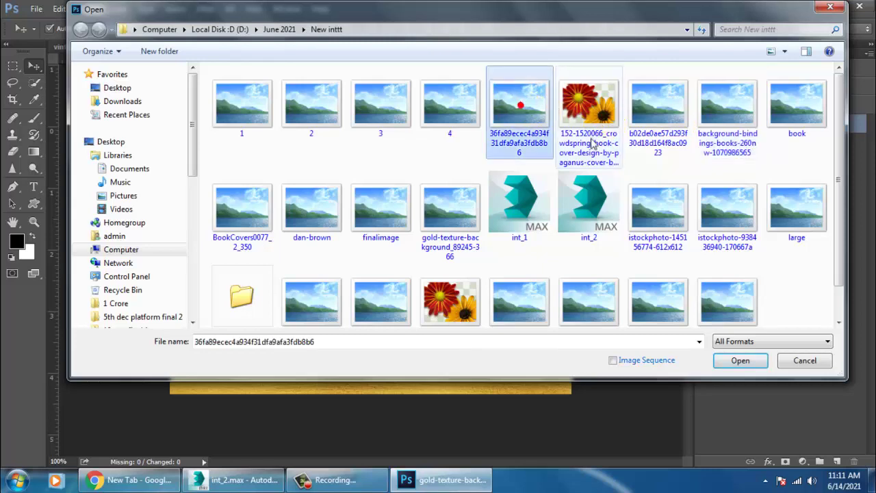
{"action": "scroll", "coordinate": [612, 246], "scroll_direction": "down", "scroll_amount": 1}
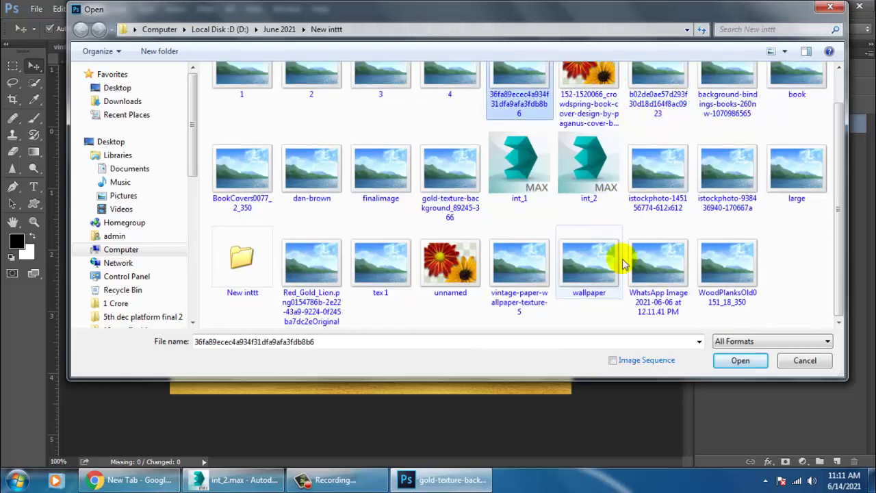
{"action": "double_click", "coordinate": [661, 271]}
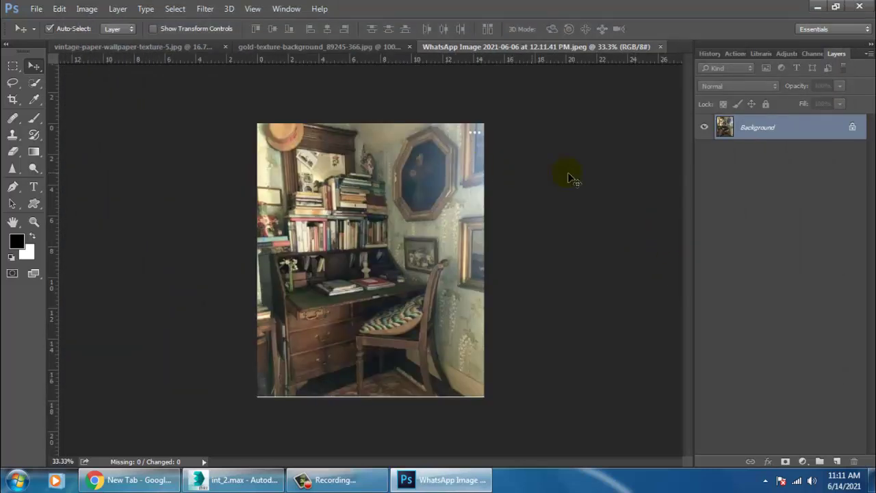
{"action": "double_click", "coordinate": [754, 134]}
{"action": "left_click", "coordinate": [628, 173]}
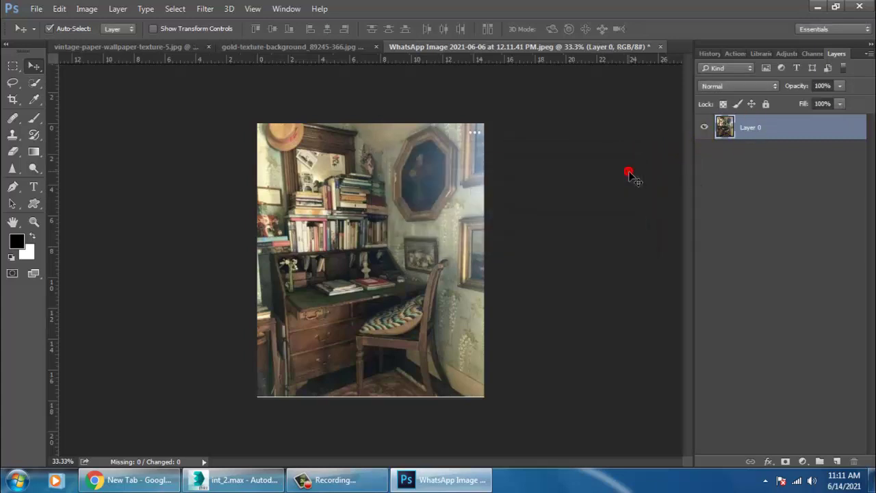
Sample the brown of the octagonal picture frame in the photo and fill a new layer above the gold texture with it
{"action": "left_click", "coordinate": [34, 100]}
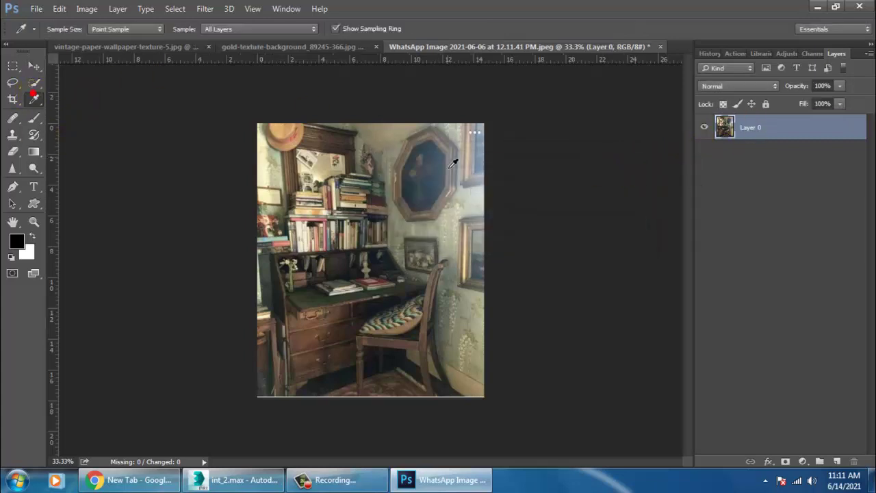
{"action": "left_click_drag", "start_coordinate": [443, 144], "coordinate": [412, 154]}
{"action": "left_click", "coordinate": [322, 46]}
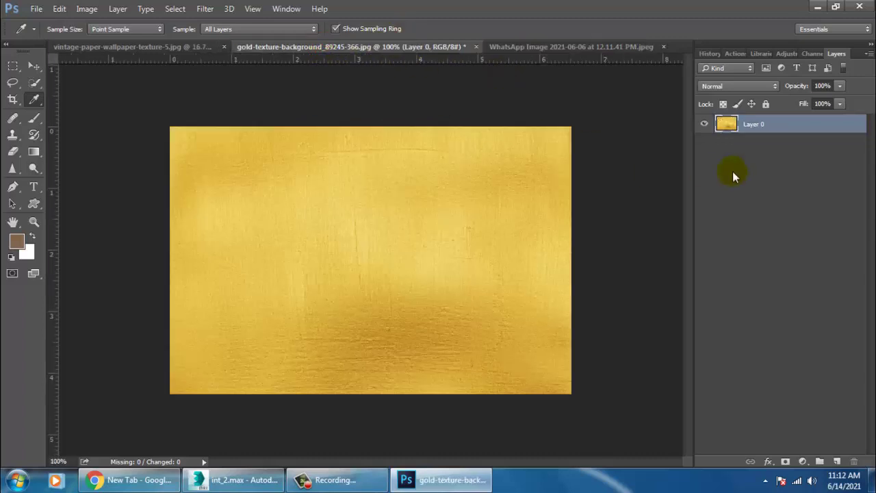
{"action": "left_click", "coordinate": [837, 461]}
{"action": "key", "text": "alt+BackSpace"}
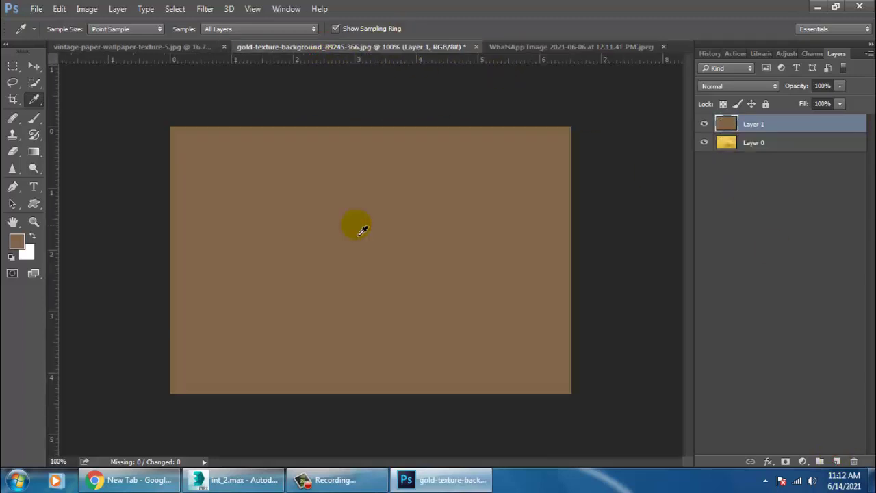
Try successive blend modes on the brown layer, from Dissolve and Color Burn through Vivid Light and Exclusion to Divide
{"action": "left_click", "coordinate": [718, 87]}
{"action": "left_click", "coordinate": [722, 107]}
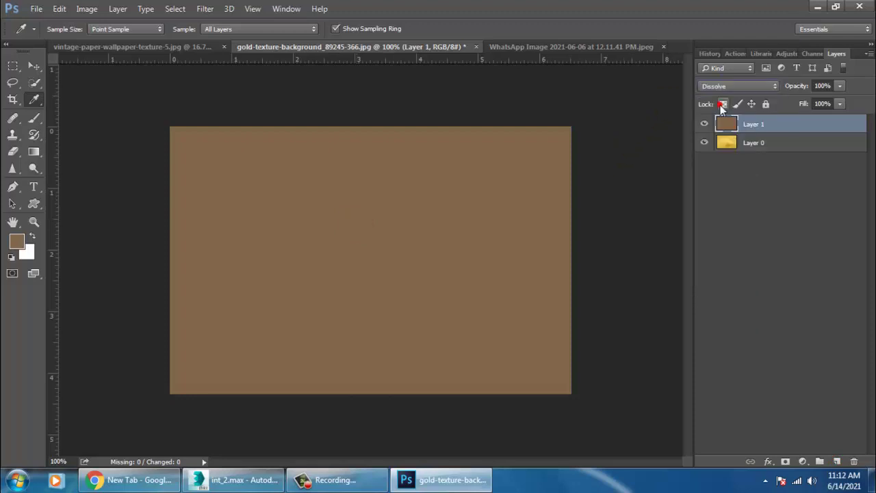
{"action": "key", "text": "Down"}
{"action": "key", "text": "Down"}
{"action": "key", "text": "Down"}
{"action": "key", "text": "Down"}
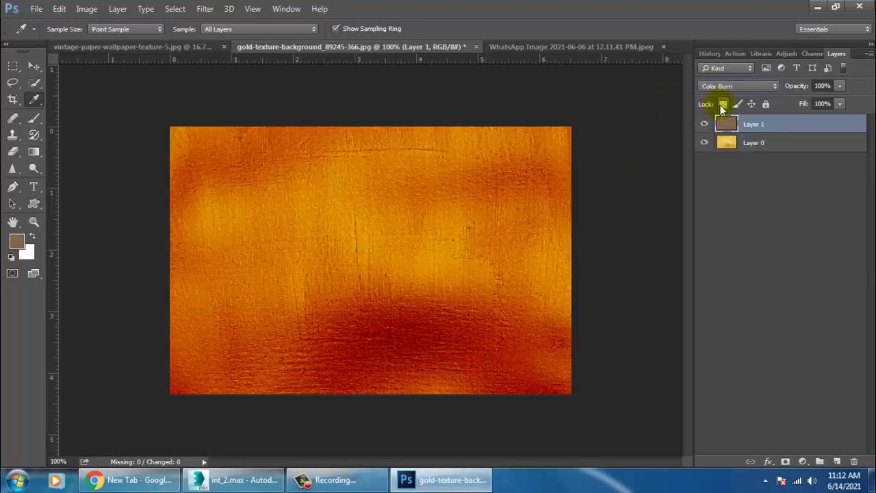
{"action": "key", "text": "Down"}
{"action": "key", "text": "Down"}
{"action": "key", "text": "Down"}
{"action": "key", "text": "Down"}
{"action": "key", "text": "Down"}
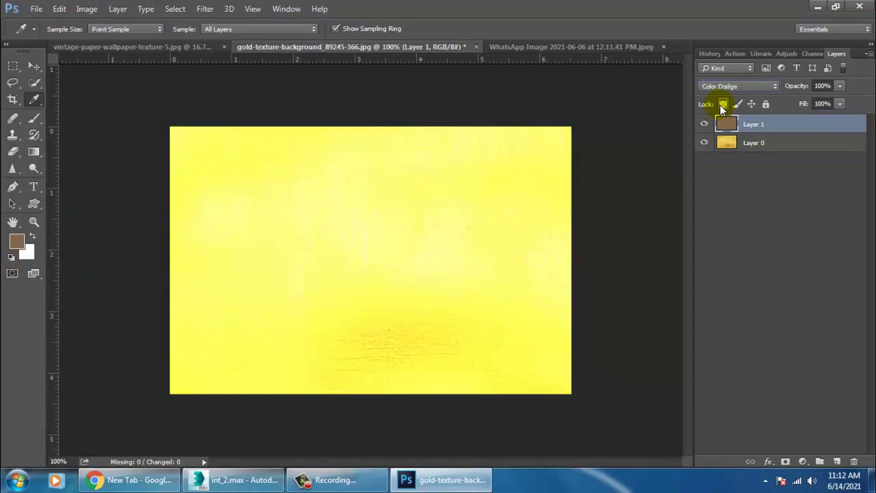
{"action": "key", "text": "Down"}
{"action": "key", "text": "Down"}
{"action": "key", "text": "Down"}
{"action": "key", "text": "Down"}
{"action": "key", "text": "Down"}
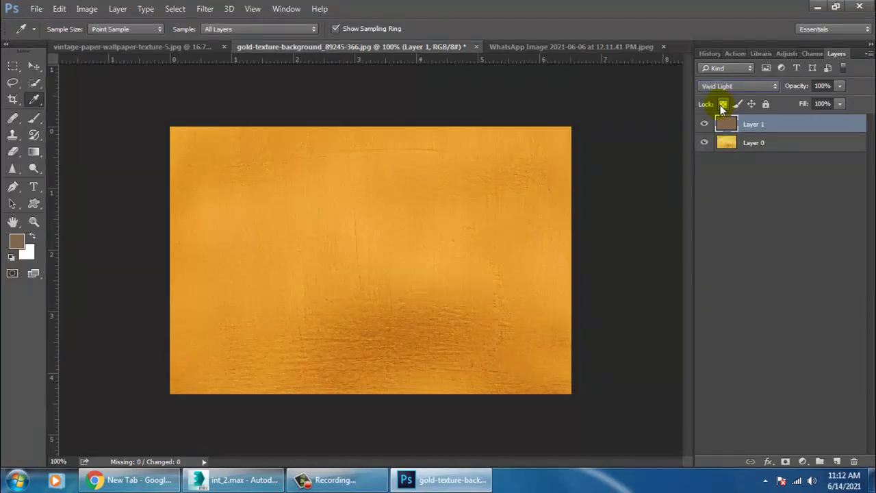
{"action": "key", "text": "Down"}
{"action": "key", "text": "Down"}
{"action": "key", "text": "Down"}
{"action": "key", "text": "Down"}
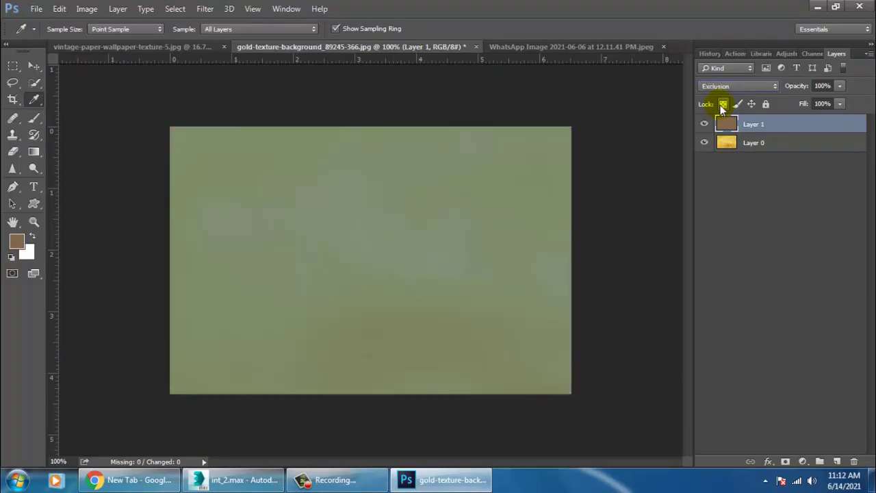
{"action": "key", "text": "Up"}
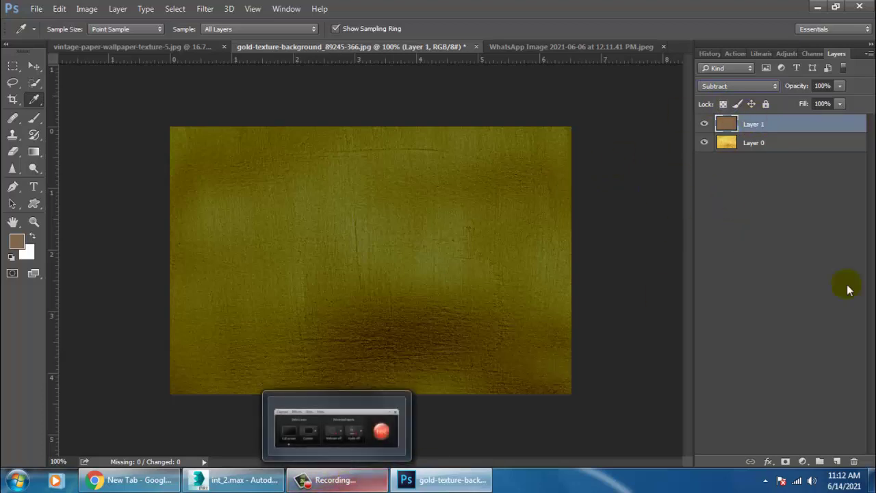
{"action": "left_click", "coordinate": [738, 85]}
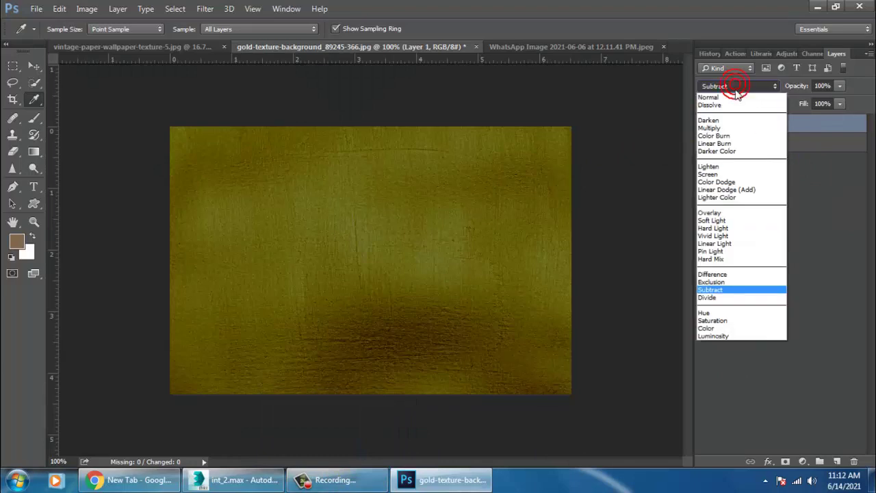
{"action": "left_click", "coordinate": [712, 298]}
Set the brown layer's blend mode to Multiply over the gold texture
{"action": "left_click", "coordinate": [727, 87]}
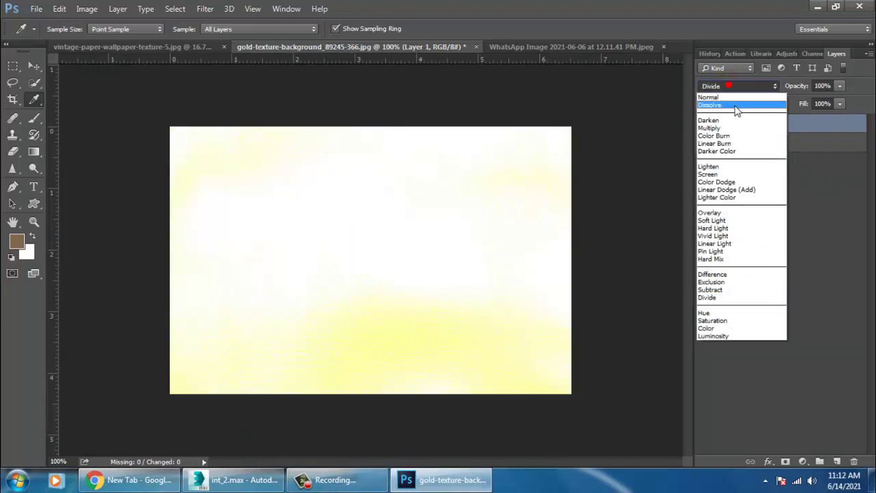
{"action": "left_click", "coordinate": [736, 101]}
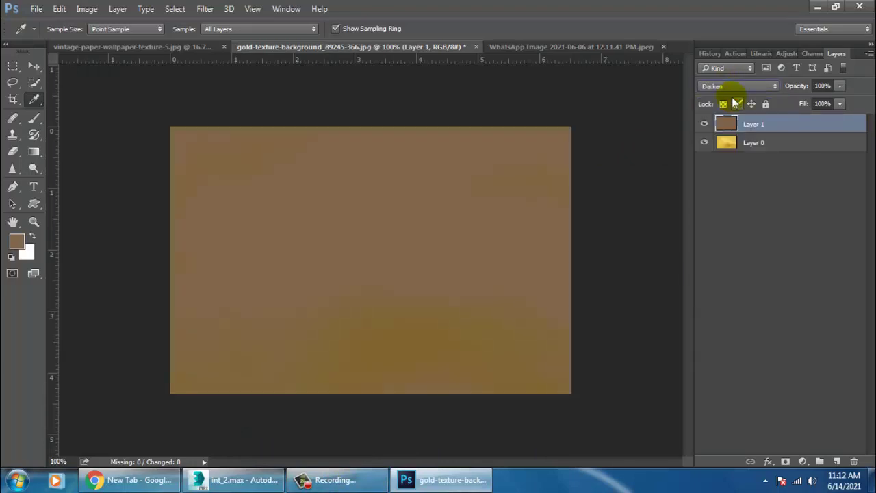
{"action": "key", "text": "Down"}
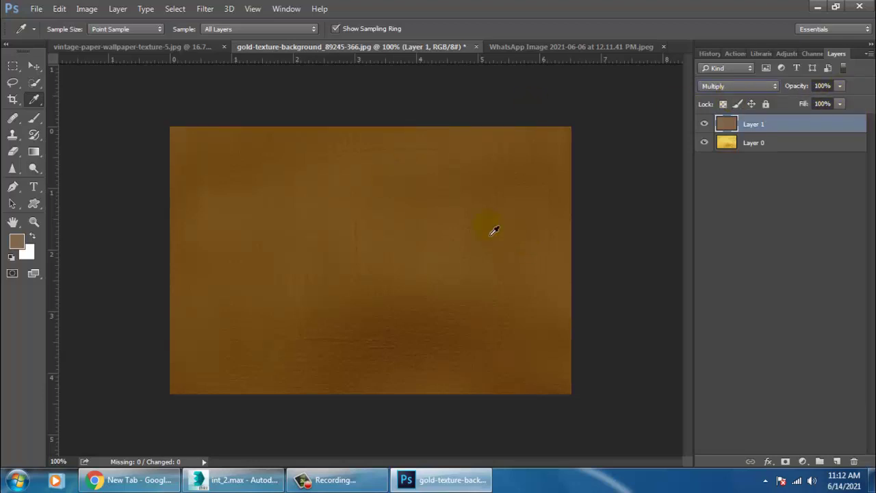
{"action": "left_click", "coordinate": [37, 9]}
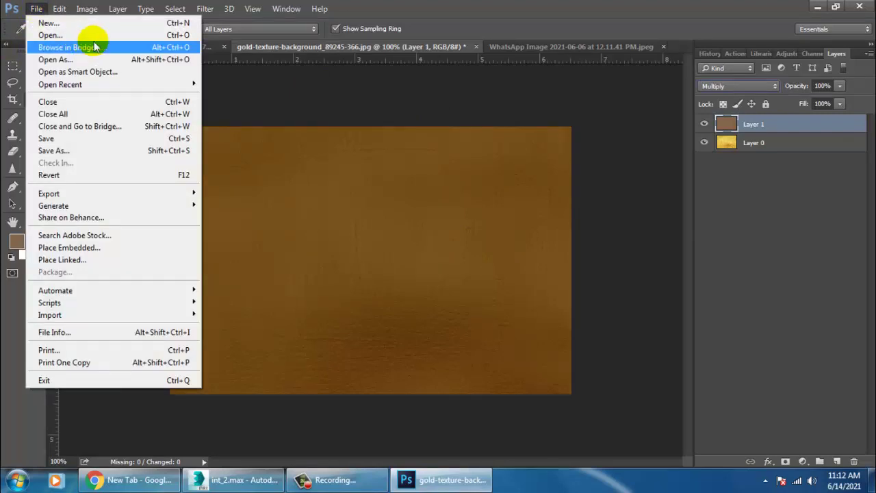
{"action": "mouse_move", "coordinate": [87, 9]}
{"action": "mouse_move", "coordinate": [103, 41]}
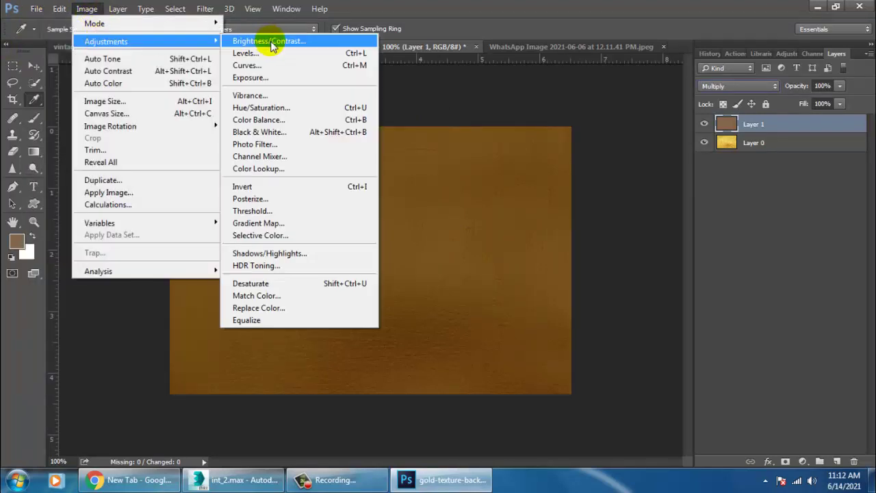
Merge the brown layer and the gold texture layer into one
{"action": "left_click", "coordinate": [764, 146], "text": "shift"}
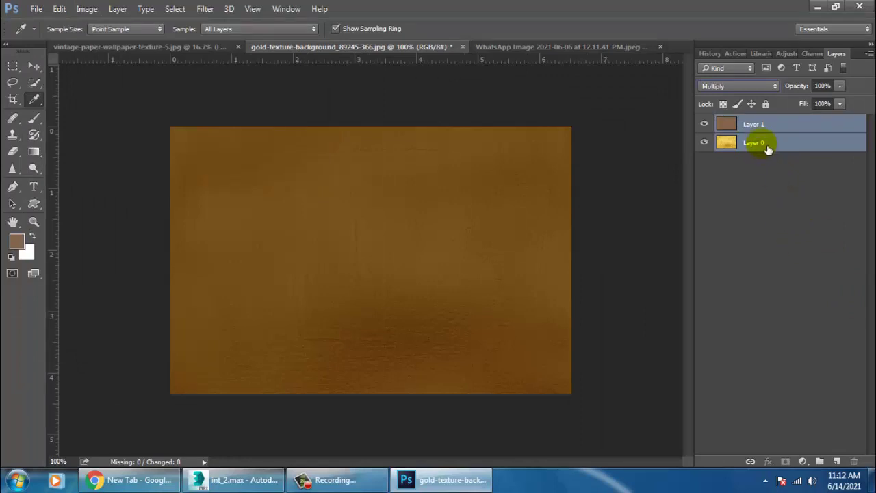
{"action": "right_click", "coordinate": [765, 125]}
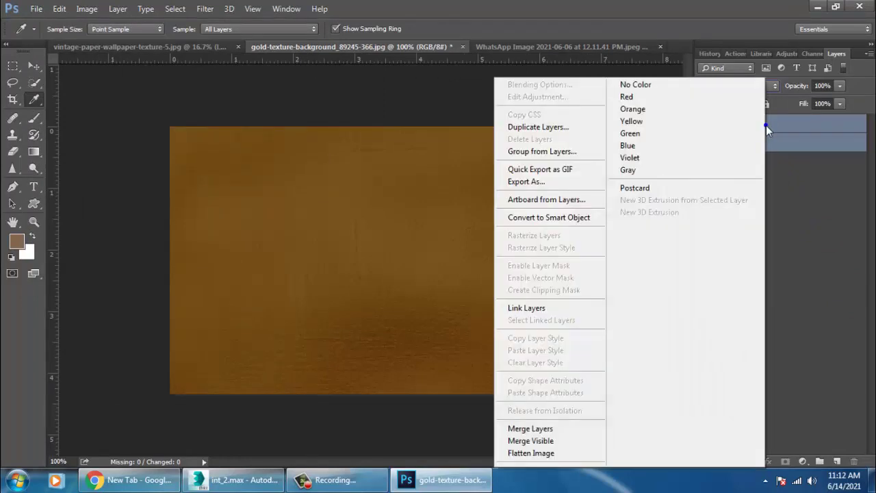
{"action": "left_click", "coordinate": [566, 428]}
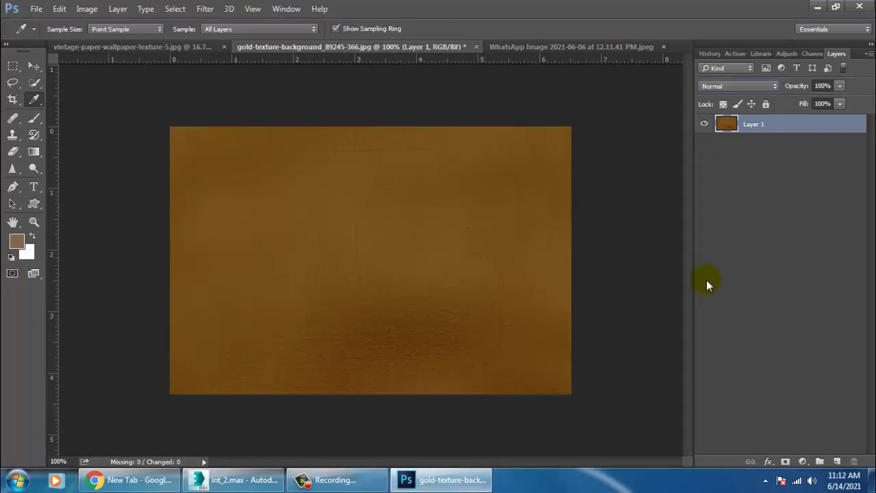
Darken the merged gold texture with a Brightness/Contrast adjustment of brightness -35 and contrast 5
{"action": "left_click", "coordinate": [86, 8]}
{"action": "mouse_move", "coordinate": [181, 38]}
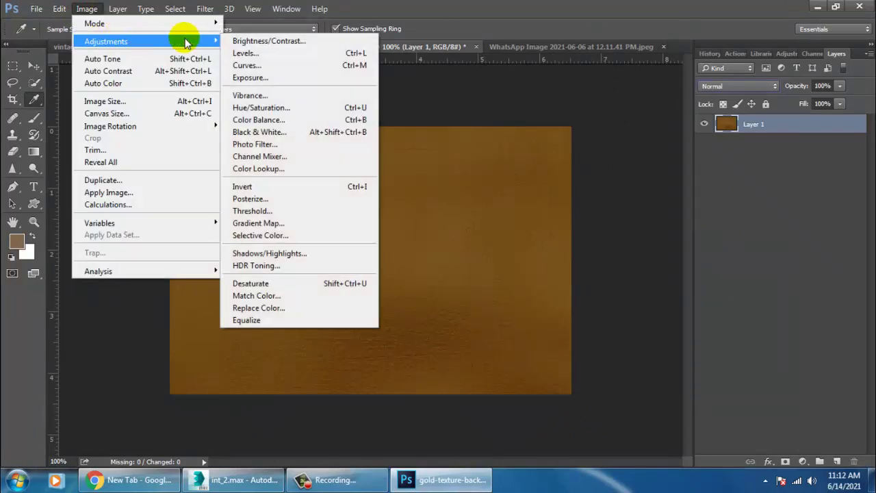
{"action": "left_click", "coordinate": [267, 41]}
{"action": "left_click_drag", "start_coordinate": [661, 218], "coordinate": [649, 218]}
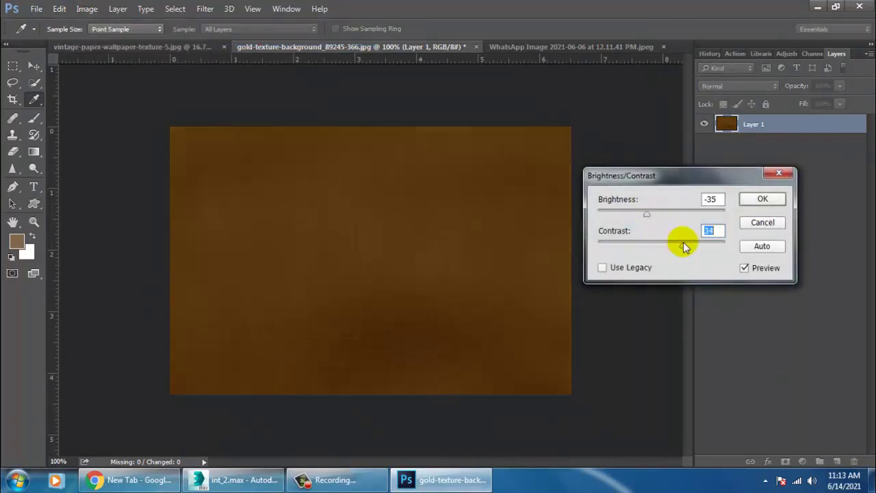
{"action": "left_click_drag", "start_coordinate": [683, 242], "coordinate": [663, 254]}
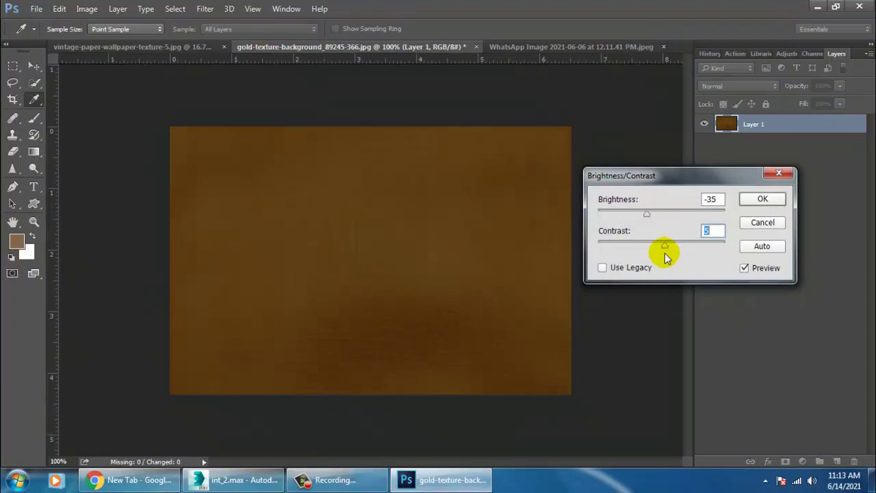
{"action": "left_click", "coordinate": [762, 199]}
Save the darkened texture as a JPEG named gold in the New inttt folder, accepting the JPEG options
{"action": "left_click", "coordinate": [36, 8]}
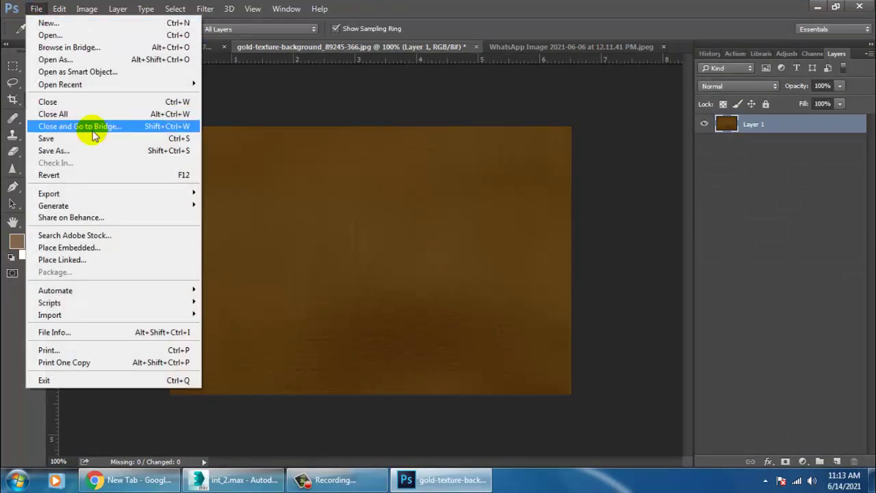
{"action": "left_click", "coordinate": [98, 151]}
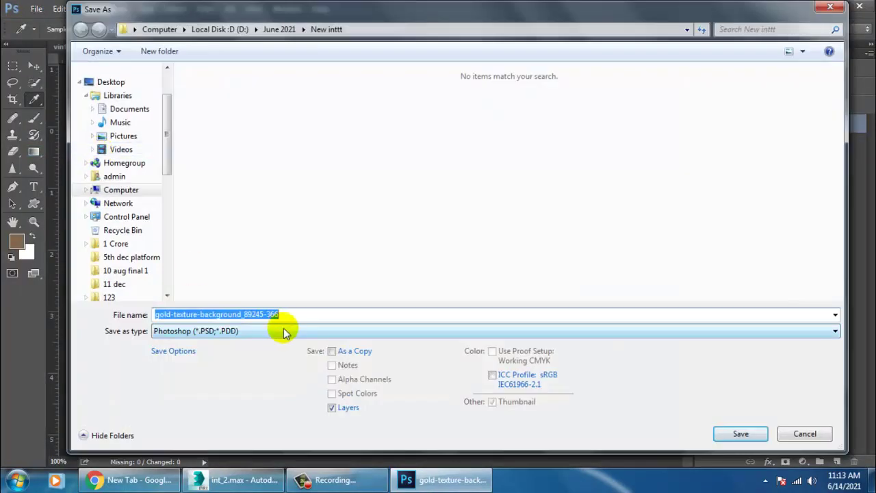
{"action": "type", "text": "gold"}
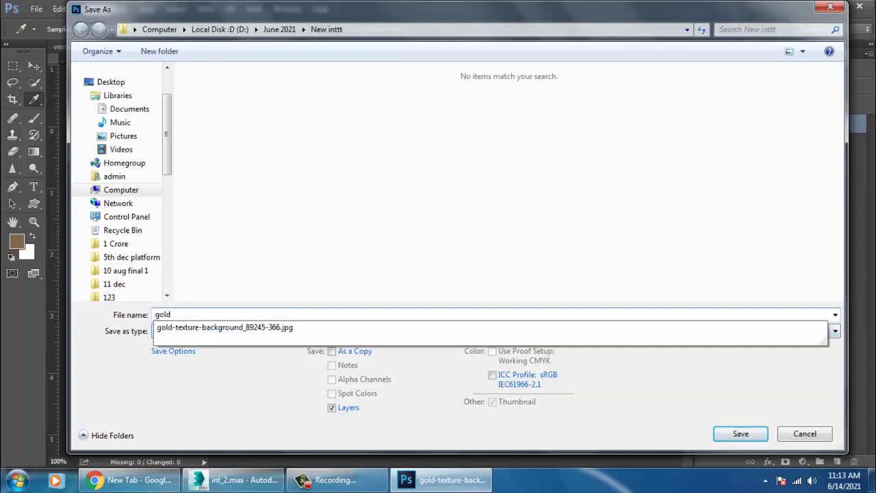
{"action": "key", "text": "Tab"}
{"action": "key", "text": "j"}
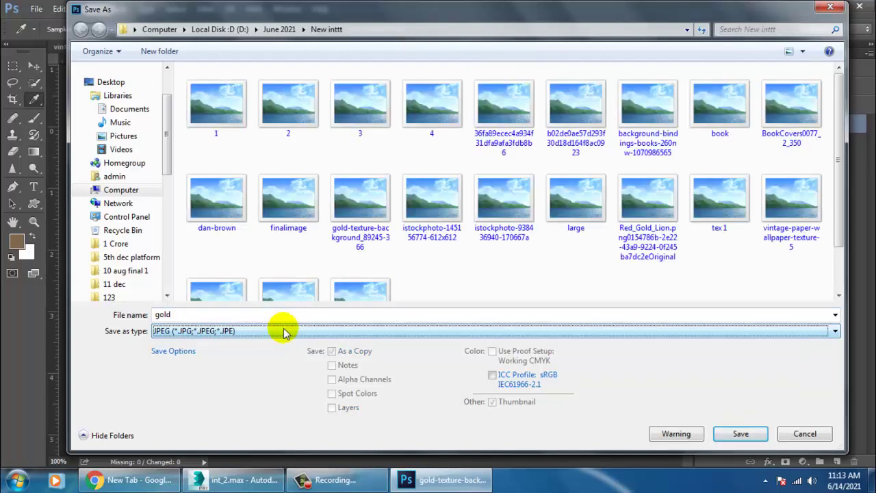
{"action": "key", "text": "Return"}
{"action": "left_click", "coordinate": [328, 148]}
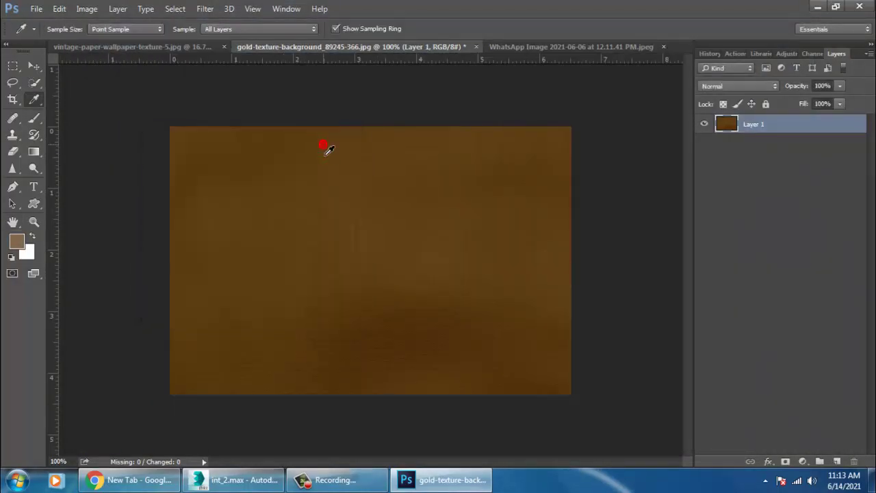
Switch to 3ds Max and add a new VRayMtl material below the wallpaper material in the Slate Material Editor
{"action": "left_click", "coordinate": [237, 480]}
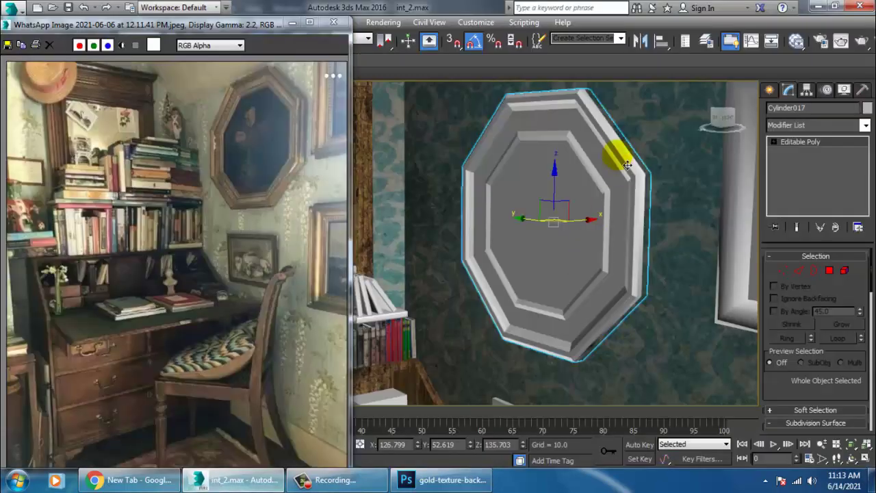
{"action": "key", "text": "m"}
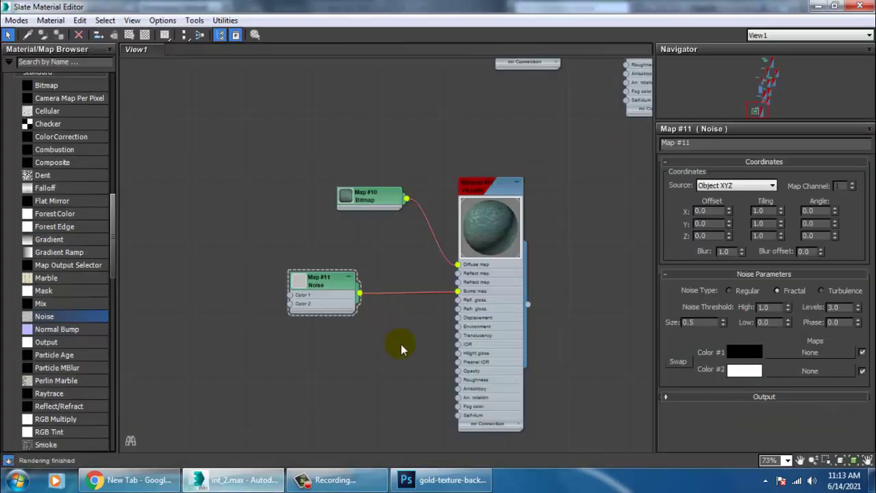
{"action": "middle_click_drag", "start_coordinate": [402, 344], "coordinate": [299, 122]}
{"action": "scroll", "coordinate": [114, 235], "scroll_direction": "up", "scroll_amount": 10}
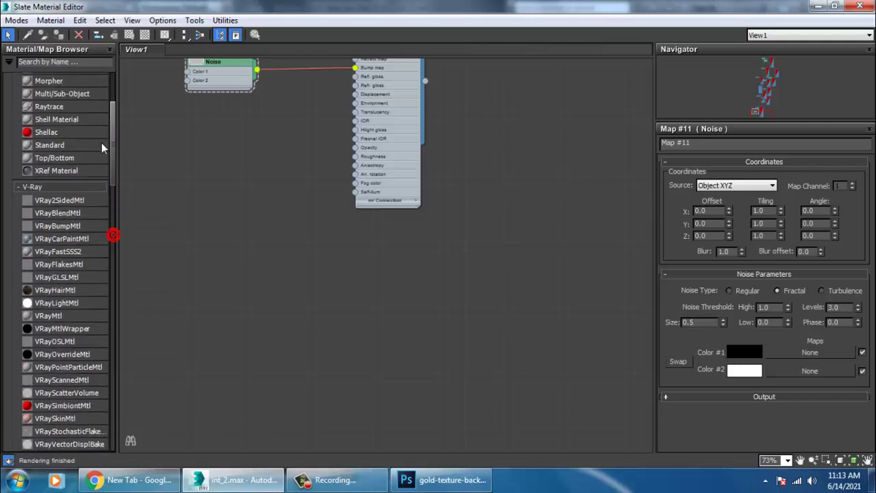
{"action": "left_click", "coordinate": [59, 316]}
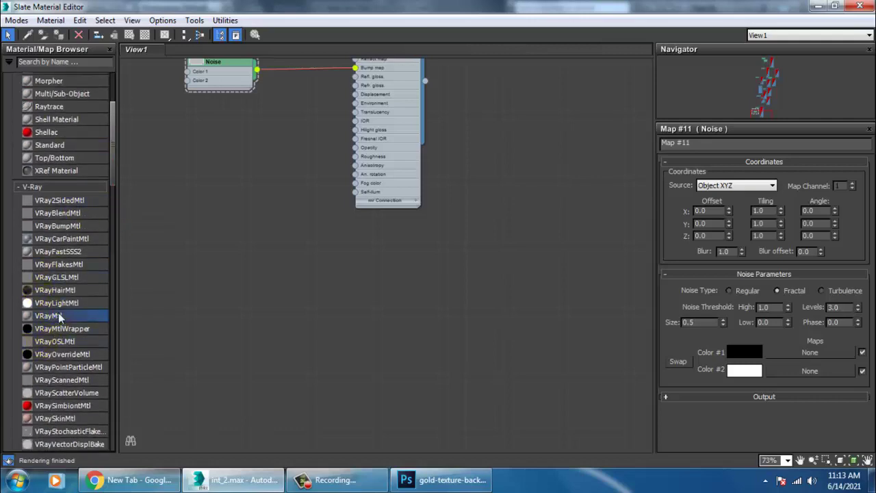
{"action": "left_click", "coordinate": [468, 253]}
Load the gold image from the New inttt folder as the new material's diffuse bitmap and assign the material to the octagonal frame
{"action": "left_click", "coordinate": [751, 175]}
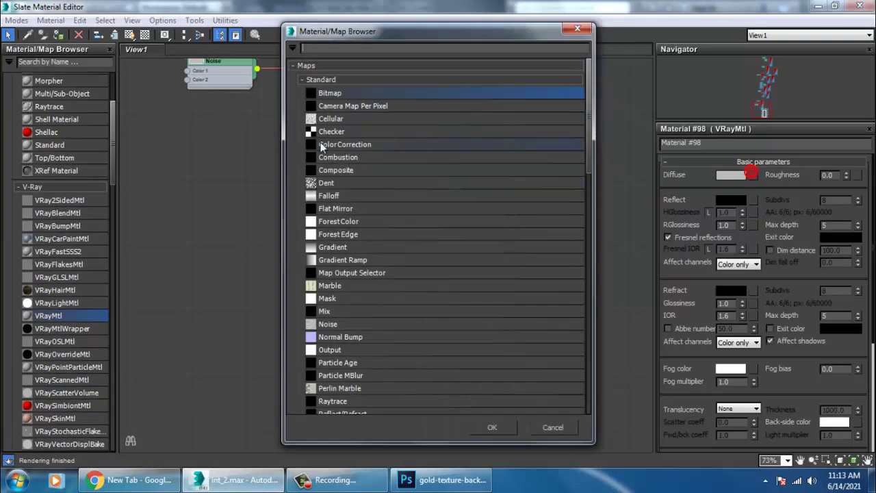
{"action": "double_click", "coordinate": [341, 97]}
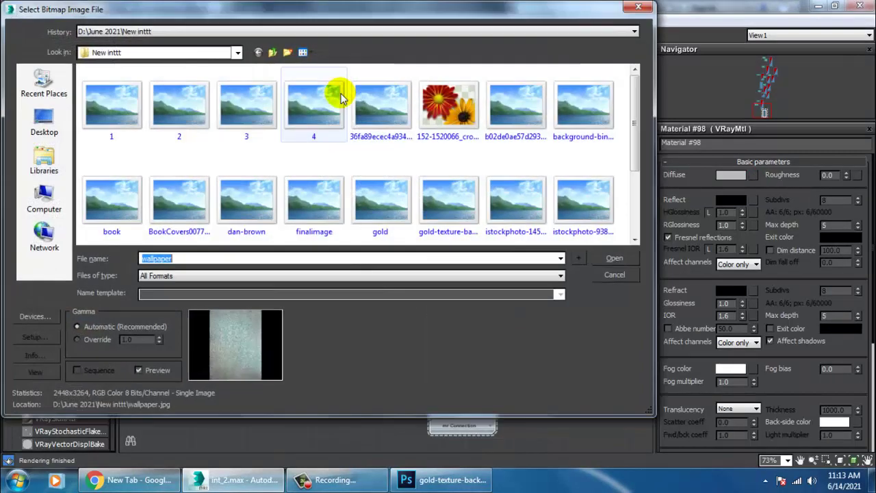
{"action": "left_click", "coordinate": [171, 122]}
{"action": "key", "text": "g"}
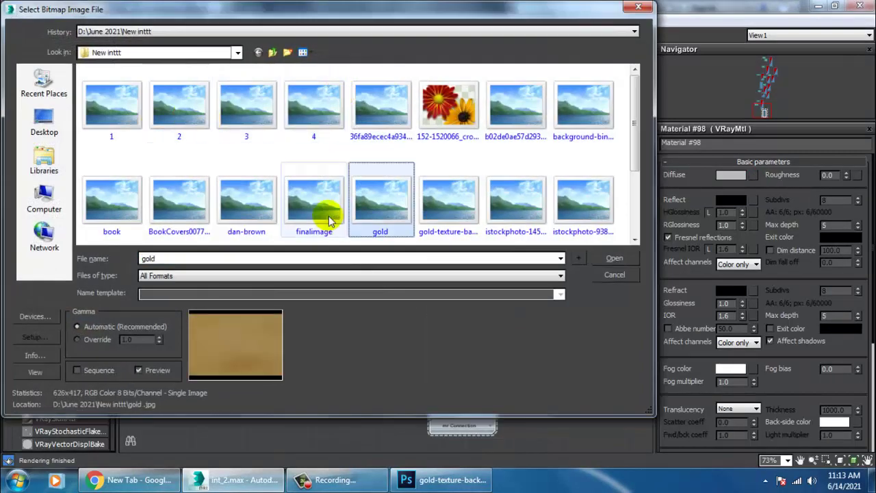
{"action": "double_click", "coordinate": [395, 194]}
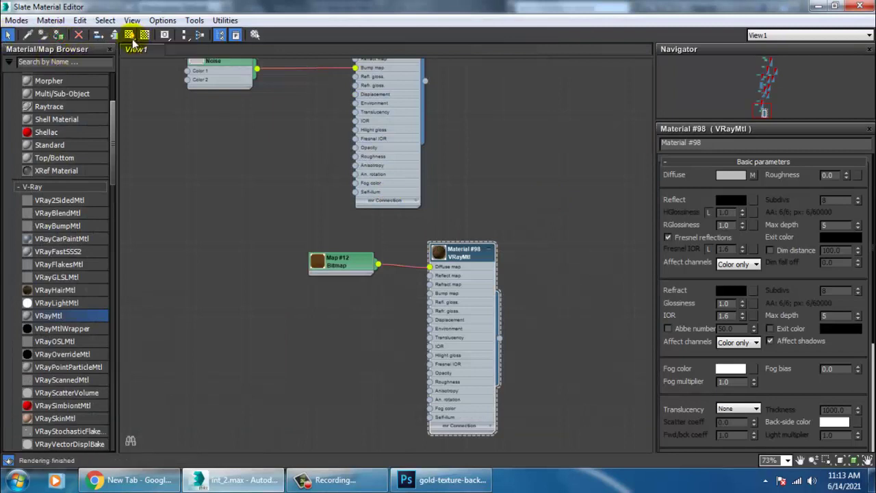
Set the gold material's reflection colour to a grey of value 60
{"action": "left_click", "coordinate": [729, 204]}
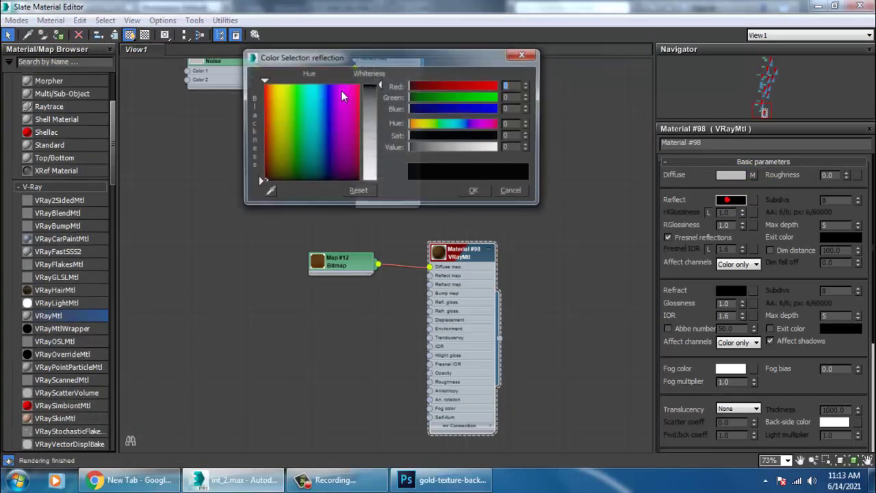
{"action": "left_click_drag", "start_coordinate": [373, 90], "coordinate": [375, 107]}
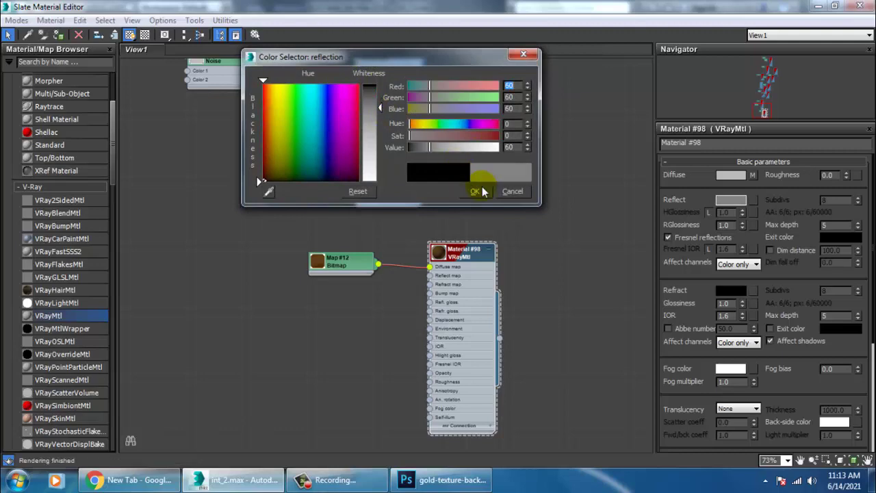
{"action": "left_click", "coordinate": [480, 191]}
{"action": "left_click", "coordinate": [817, 7]}
Add a UVW Map modifier with Box mapping to the octagonal frame
{"action": "middle_click_drag", "start_coordinate": [582, 246], "coordinate": [589, 248], "text": "alt"}
{"action": "scroll", "coordinate": [578, 251], "scroll_direction": "up", "scroll_amount": 2}
{"action": "left_click", "coordinate": [797, 124]}
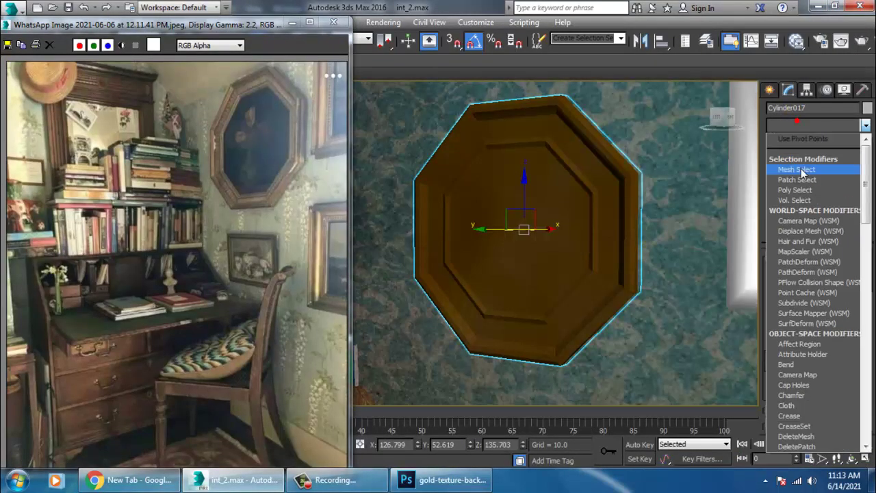
{"action": "scroll", "coordinate": [803, 172], "scroll_direction": "down", "scroll_amount": 10}
{"action": "left_click", "coordinate": [802, 342]}
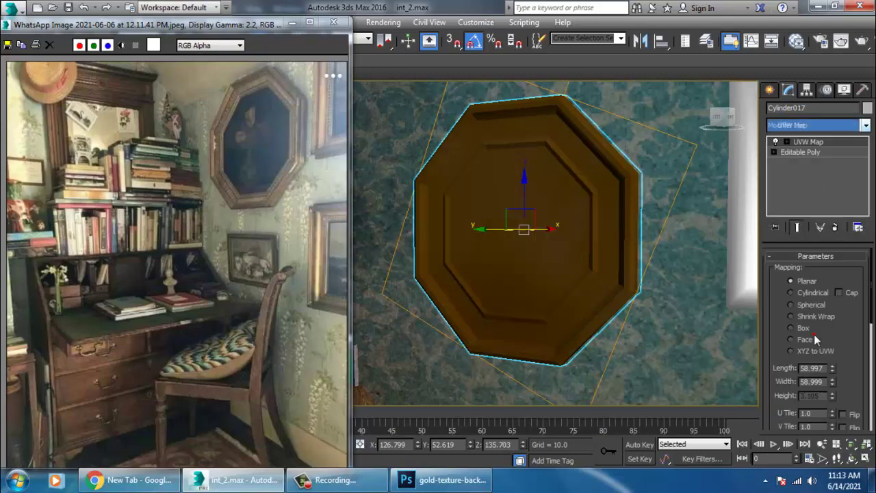
{"action": "left_click", "coordinate": [804, 329]}
{"action": "middle_click_drag", "start_coordinate": [630, 272], "coordinate": [646, 274], "text": "alt"}
{"action": "scroll", "coordinate": [661, 267], "scroll_direction": "down", "scroll_amount": 3}
{"action": "scroll", "coordinate": [646, 274], "scroll_direction": "up", "scroll_amount": 5}
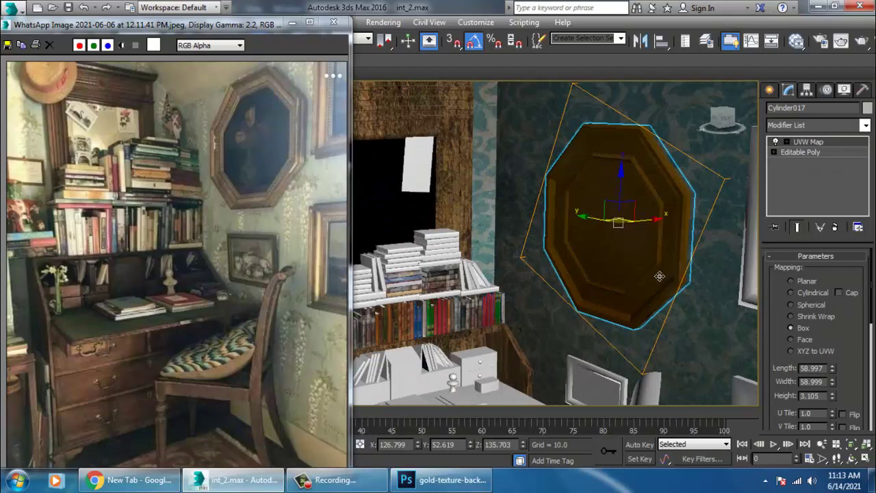
{"action": "middle_click_drag", "start_coordinate": [659, 275], "coordinate": [691, 267], "text": "alt"}
{"action": "scroll", "coordinate": [689, 267], "scroll_direction": "up", "scroll_amount": 2}
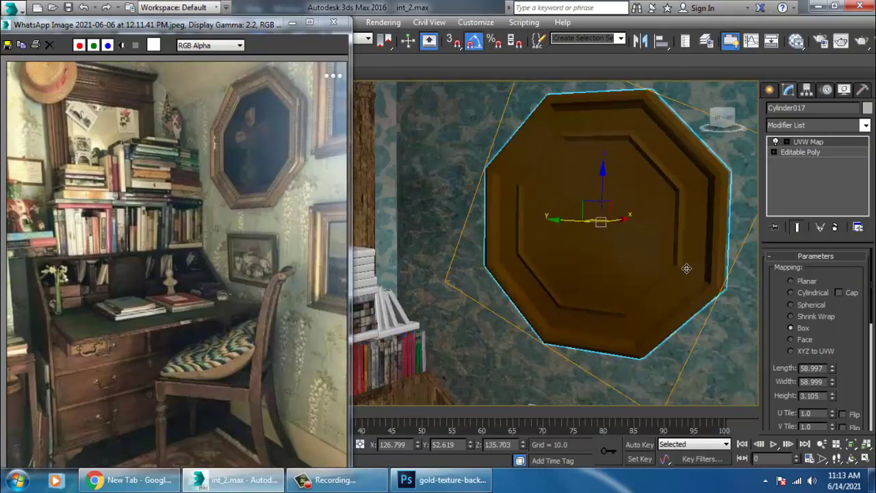
Convert the octagonal frame to Editable Poly, collapsing its Box mapping
{"action": "right_click", "coordinate": [679, 186]}
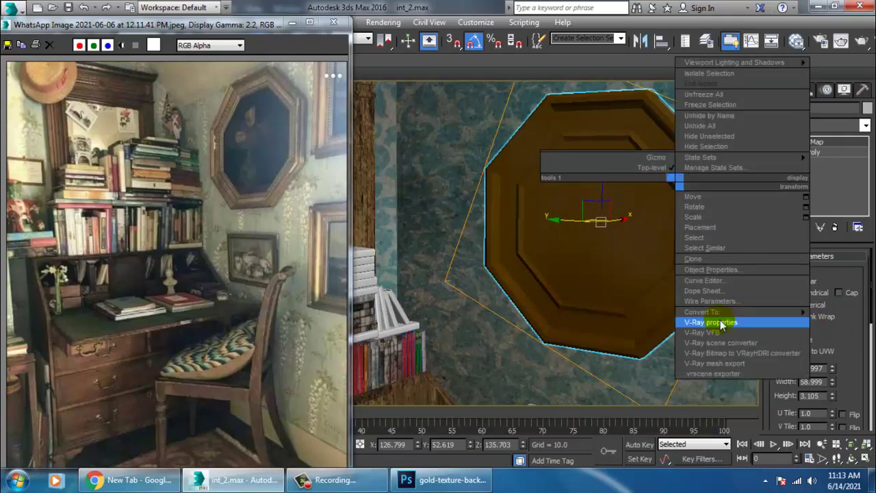
{"action": "mouse_move", "coordinate": [714, 311]}
{"action": "left_click", "coordinate": [657, 319]}
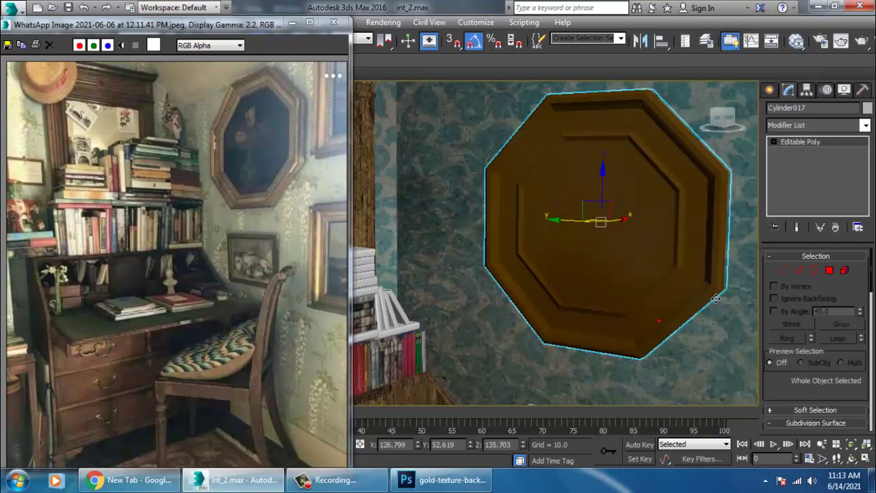
Select the octagonal frame's central polygon and add another VRayMtl material for it below the gold one
{"action": "left_click", "coordinate": [829, 272]}
{"action": "left_click", "coordinate": [534, 218]}
{"action": "key", "text": "m"}
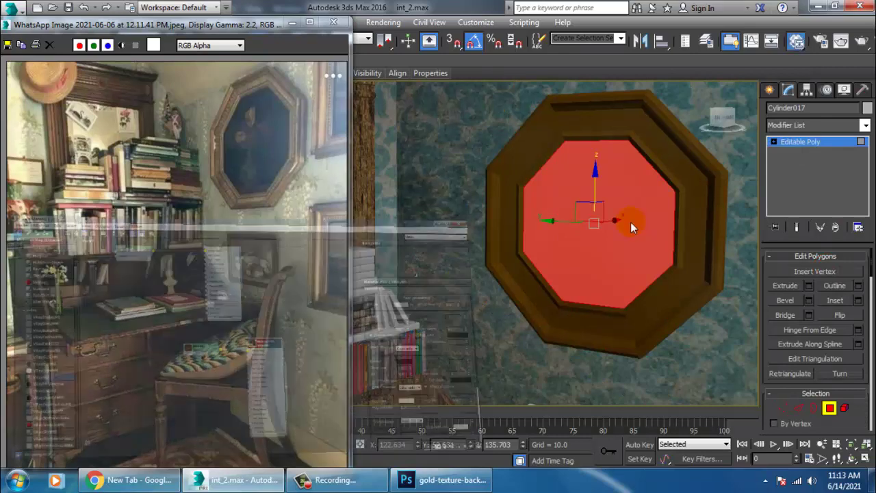
{"action": "middle_click_drag", "start_coordinate": [542, 218], "coordinate": [554, 64]}
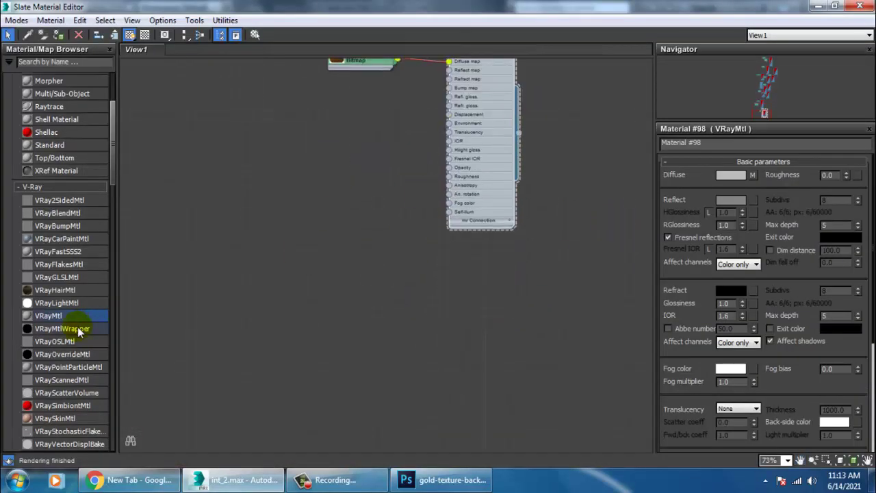
{"action": "left_click_drag", "start_coordinate": [58, 318], "coordinate": [286, 241]}
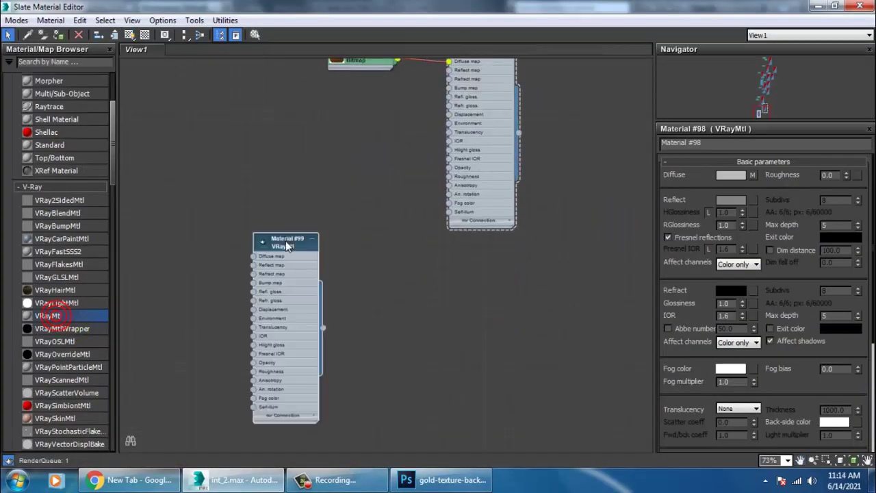
Load image 1 as the second material's diffuse bitmap, assign it to the central polygon and show it in the viewport
{"action": "left_click", "coordinate": [755, 177]}
{"action": "double_click", "coordinate": [343, 94]}
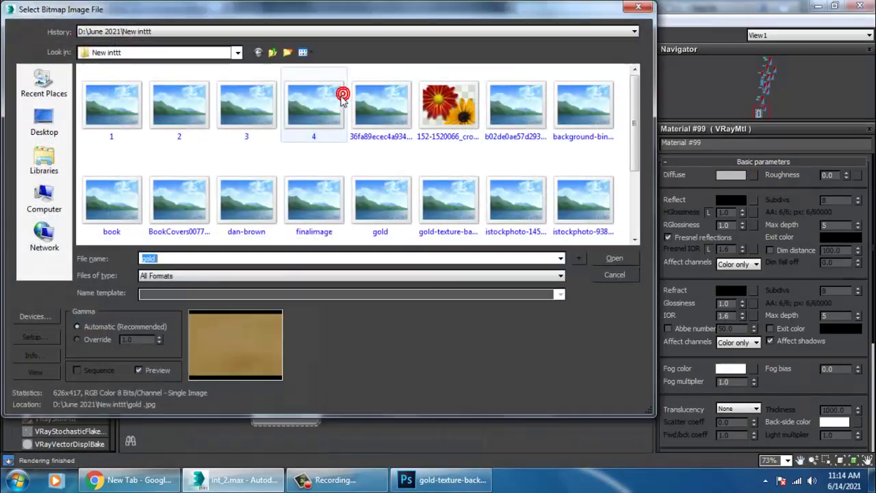
{"action": "left_click", "coordinate": [112, 106]}
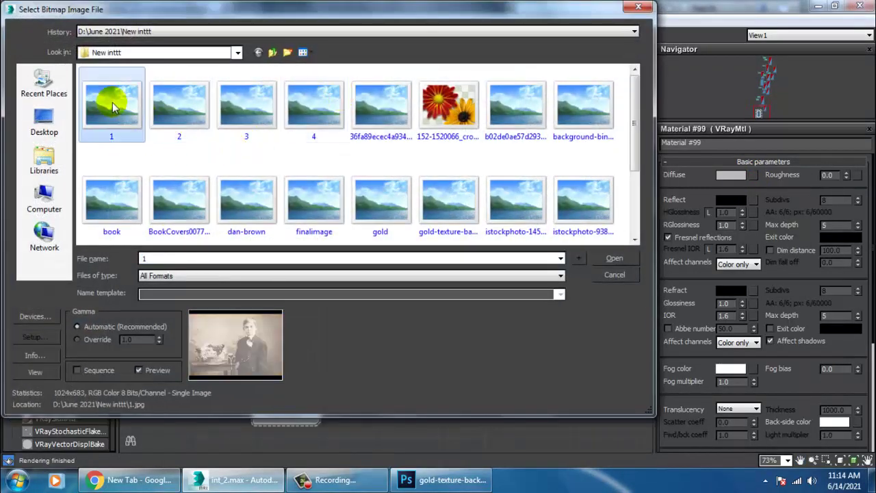
{"action": "double_click", "coordinate": [113, 106]}
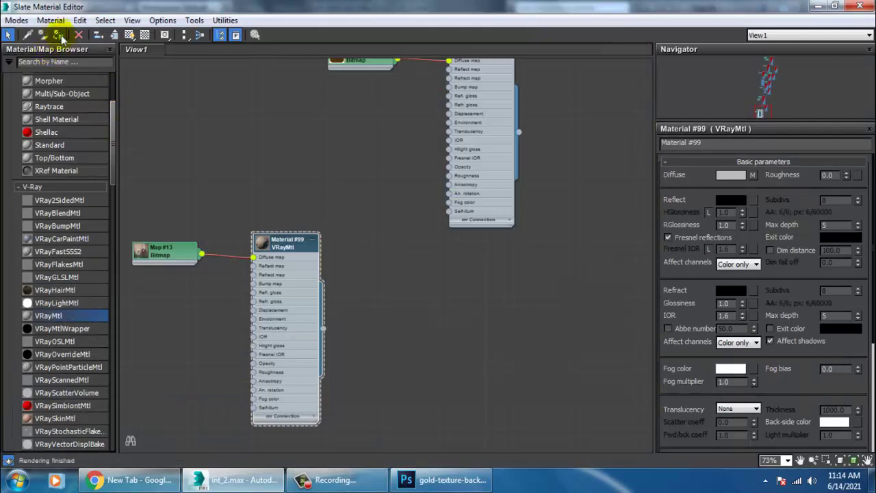
{"action": "left_click", "coordinate": [132, 38]}
{"action": "left_click", "coordinate": [818, 8]}
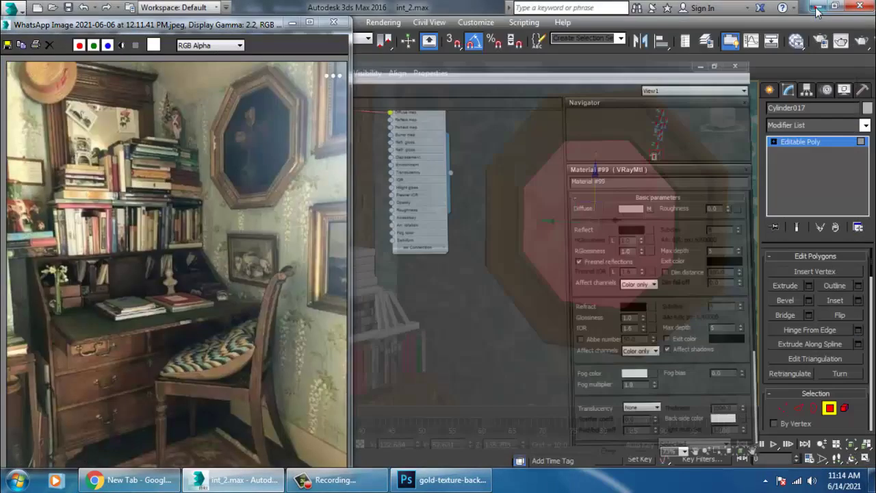
Add a UVW Map modifier with Box mapping to the selected central polygon
{"action": "middle_click_drag", "start_coordinate": [641, 225], "coordinate": [645, 232]}
{"action": "left_click", "coordinate": [801, 126]}
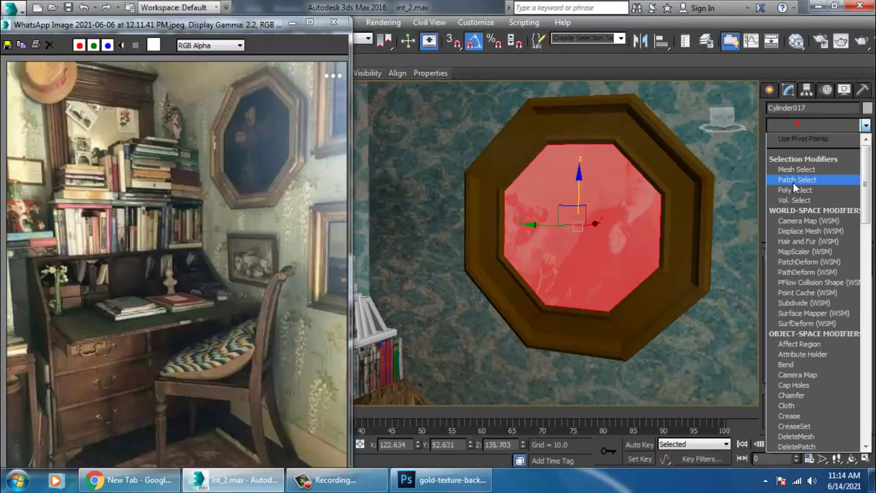
{"action": "scroll", "coordinate": [801, 205], "scroll_direction": "down", "scroll_amount": 15}
{"action": "left_click", "coordinate": [795, 333]}
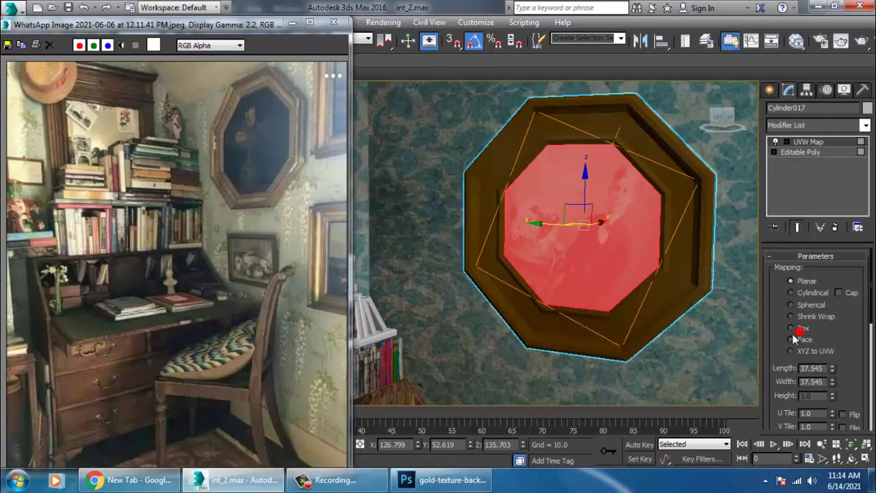
{"action": "left_click", "coordinate": [802, 328]}
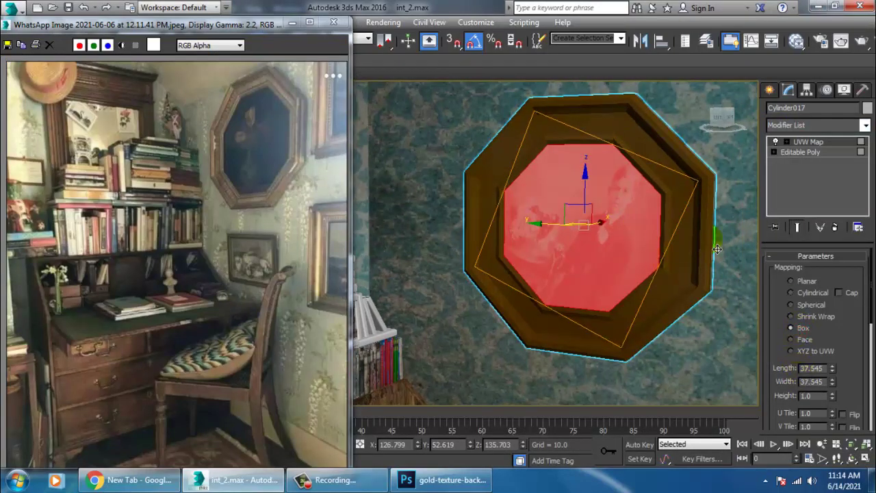
Rotate the UVW Map gizmo until the portrait photo stands upright inside the octagonal frame
{"action": "scroll", "coordinate": [717, 249], "scroll_direction": "up", "scroll_amount": 2}
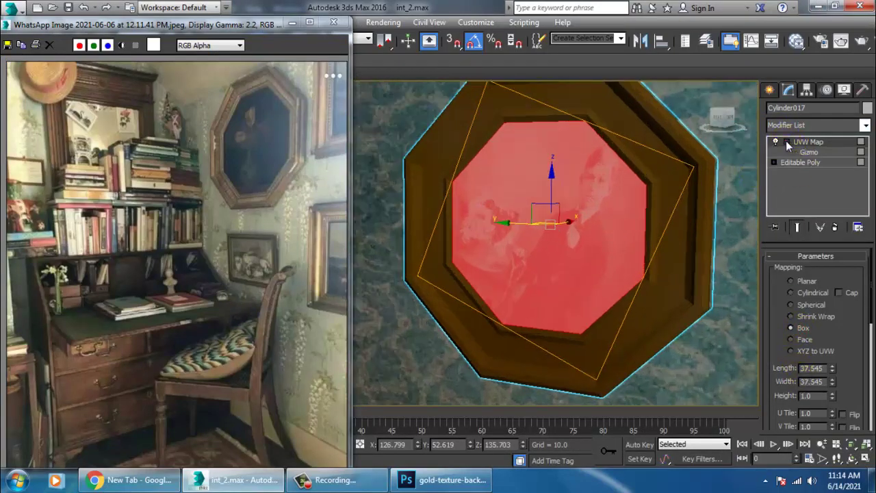
{"action": "left_click", "coordinate": [809, 152]}
{"action": "key", "text": "e"}
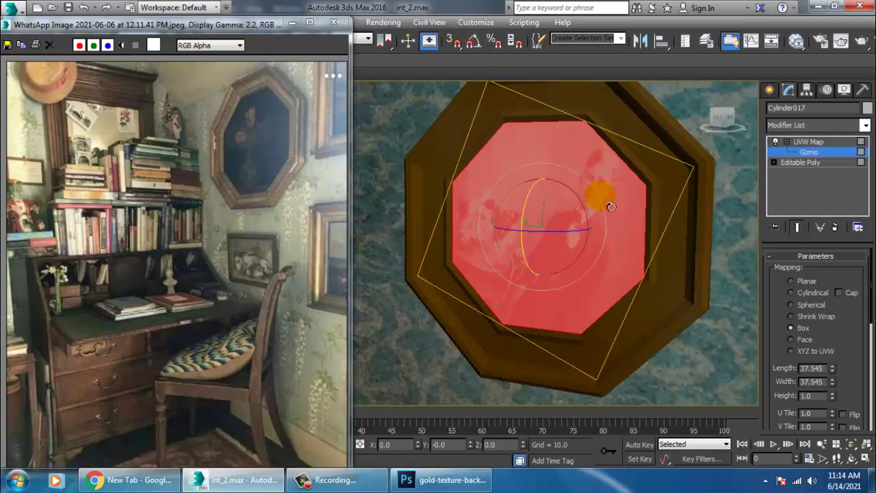
{"action": "left_click_drag", "start_coordinate": [612, 214], "coordinate": [598, 190]}
{"action": "middle_click_drag", "start_coordinate": [596, 189], "coordinate": [612, 238], "text": "alt"}
{"action": "left_click_drag", "start_coordinate": [595, 213], "coordinate": [591, 209]}
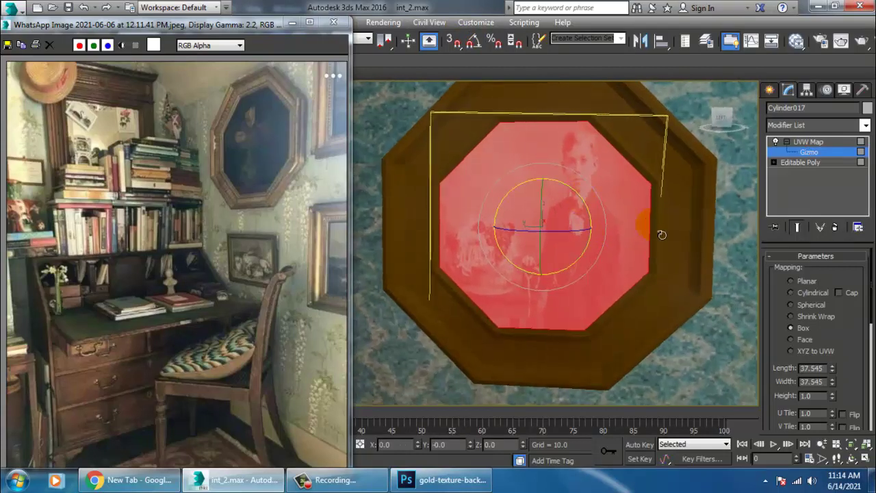
{"action": "middle_click_drag", "start_coordinate": [662, 235], "coordinate": [599, 235], "text": "alt"}
{"action": "key", "text": "w"}
Convert the frame with its aligned portrait mapping to Editable Poly
{"action": "right_click", "coordinate": [571, 128]}
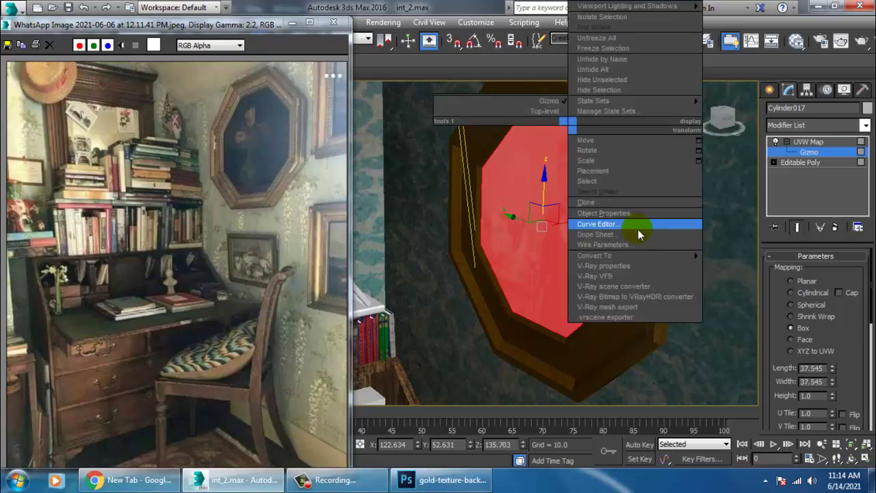
{"action": "mouse_move", "coordinate": [647, 257]}
{"action": "left_click", "coordinate": [757, 265]}
Test-render the view to examine the gold frame and portrait, and close the frame buffer
{"action": "middle_click_drag", "start_coordinate": [601, 223], "coordinate": [602, 190], "text": "alt"}
{"action": "scroll", "coordinate": [577, 167], "scroll_direction": "down", "scroll_amount": 2}
{"action": "scroll", "coordinate": [602, 190], "scroll_direction": "down", "scroll_amount": 3}
{"action": "middle_click_drag", "start_coordinate": [641, 258], "coordinate": [604, 226]}
{"action": "scroll", "coordinate": [621, 243], "scroll_direction": "up", "scroll_amount": 2}
{"action": "middle_click_drag", "start_coordinate": [604, 226], "coordinate": [608, 235]}
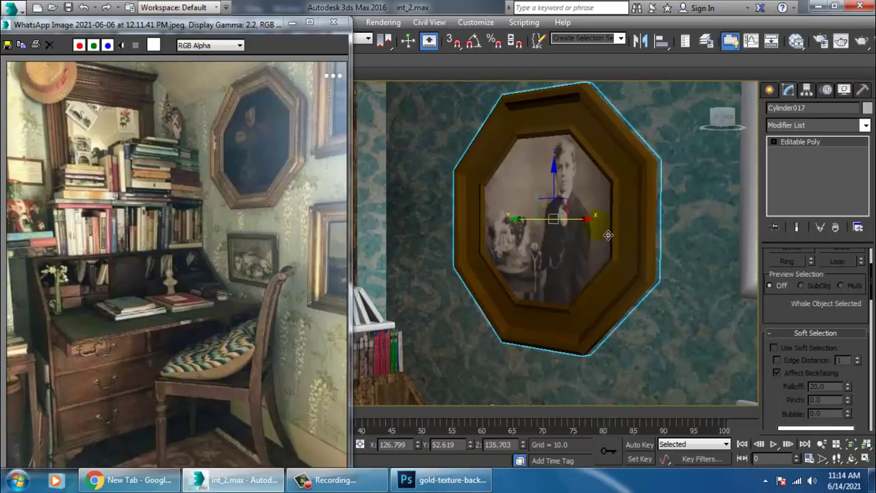
{"action": "left_click", "coordinate": [390, 23]}
{"action": "left_click", "coordinate": [404, 37]}
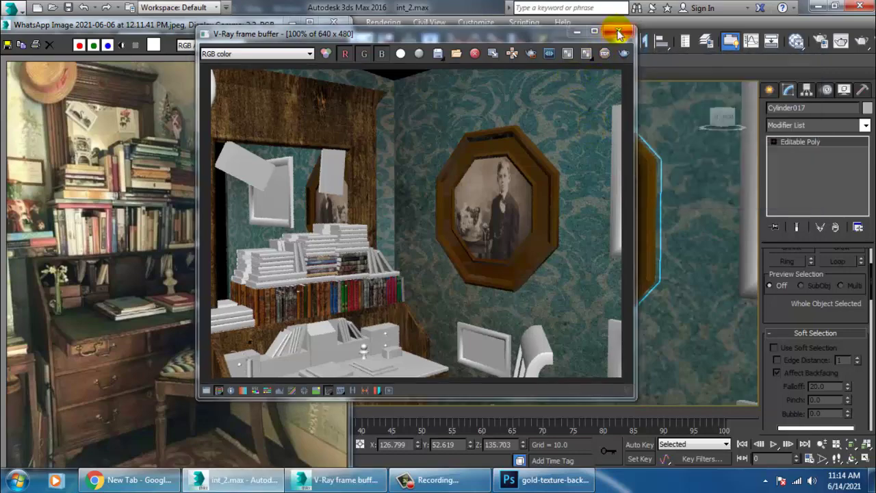
{"action": "left_click", "coordinate": [618, 31]}
Lighten the reflection colour of the portrait's VRayMtl, Material #99, to grey
{"action": "key", "text": "m"}
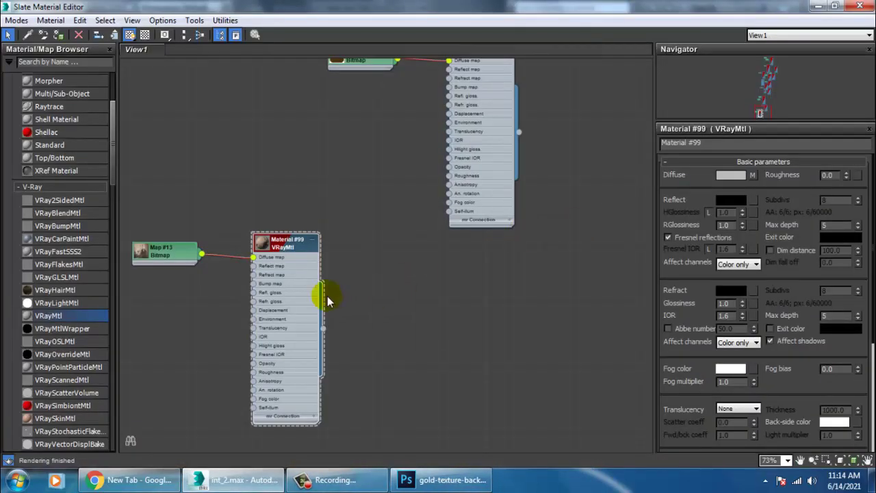
{"action": "middle_click_drag", "start_coordinate": [434, 220], "coordinate": [436, 319]}
{"action": "left_click", "coordinate": [495, 158]}
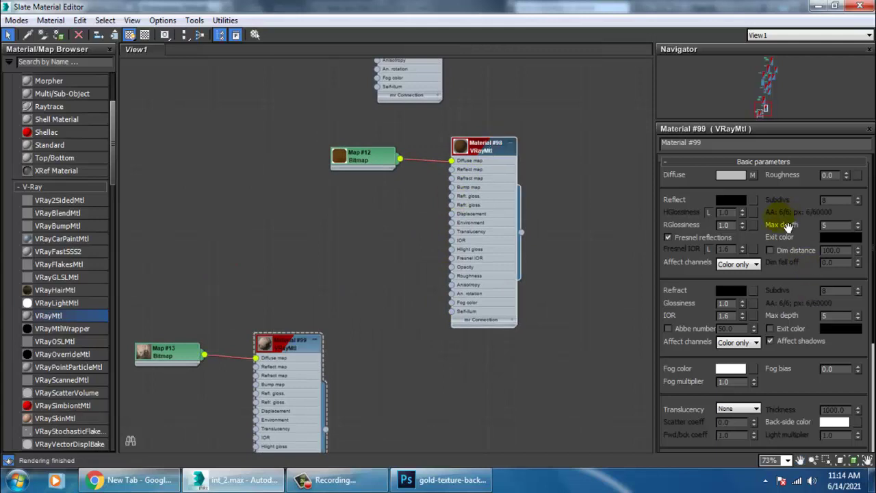
{"action": "left_click", "coordinate": [730, 199]}
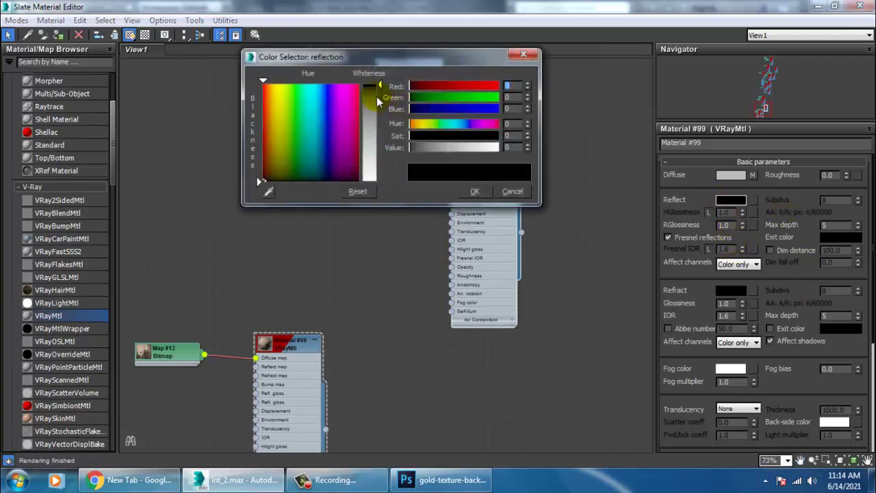
{"action": "left_click_drag", "start_coordinate": [377, 97], "coordinate": [378, 130]}
{"action": "left_click", "coordinate": [467, 191]}
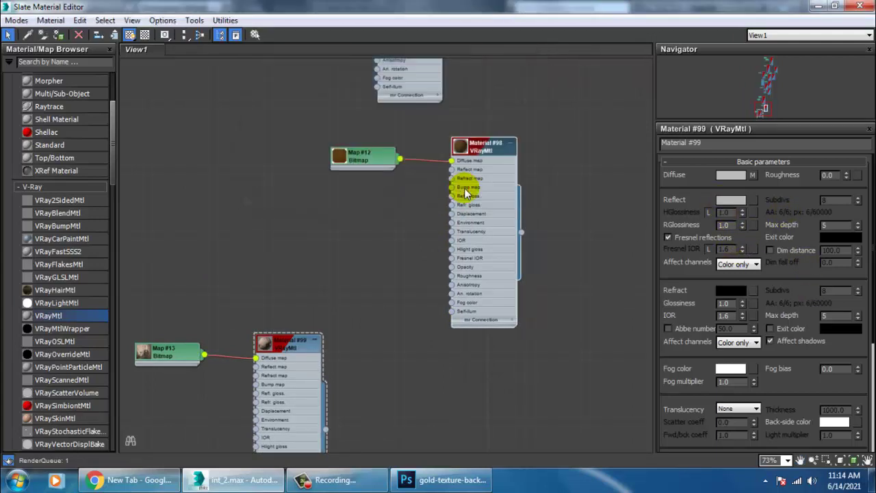
{"action": "left_click", "coordinate": [818, 6]}
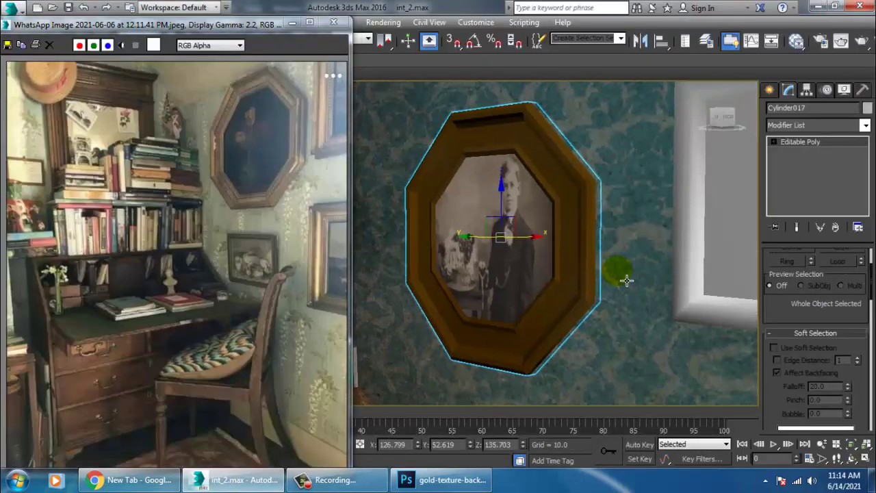
Select the upper rectangular picture frame beside the octagonal one and create a new VRayMtl for it
{"action": "left_click", "coordinate": [694, 244]}
{"action": "key", "text": "z"}
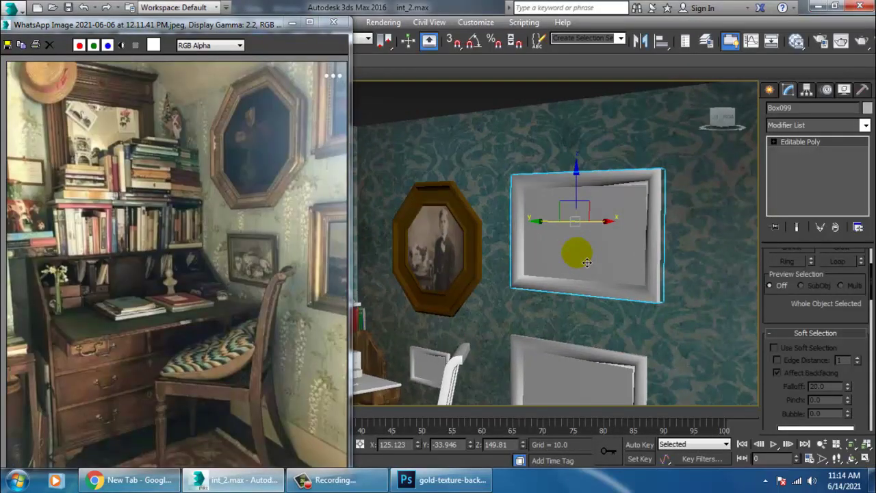
{"action": "key", "text": "m"}
{"action": "middle_click_drag", "start_coordinate": [466, 359], "coordinate": [457, 165]}
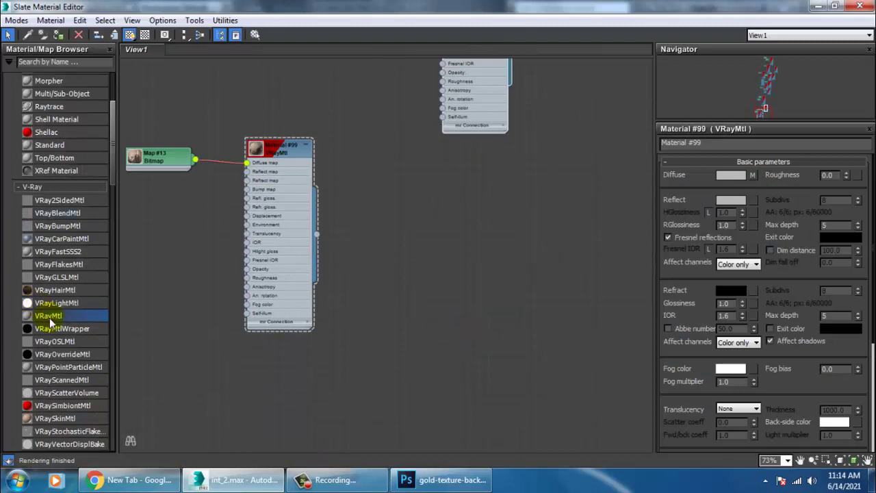
{"action": "left_click_drag", "start_coordinate": [489, 239], "coordinate": [510, 231]}
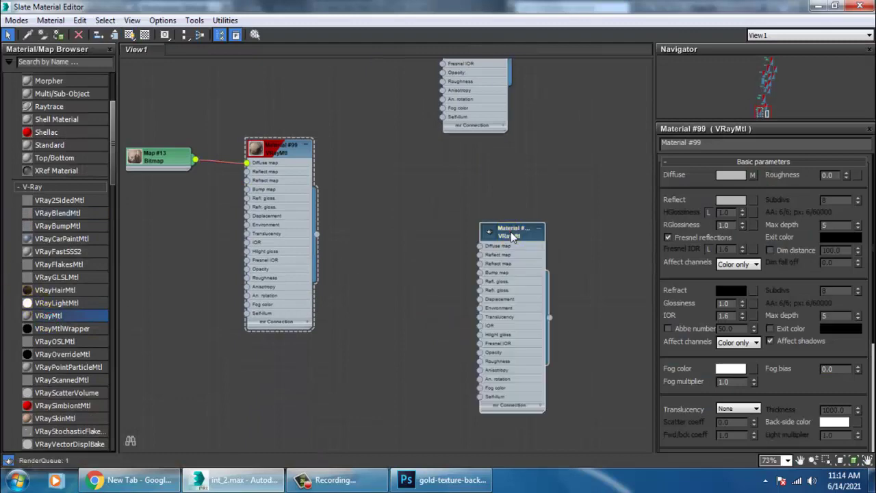
Load gold-texture-background_89245-366 as the new material's diffuse bitmap and assign the material to the rectangular frame
{"action": "left_click", "coordinate": [752, 175]}
{"action": "double_click", "coordinate": [335, 92]}
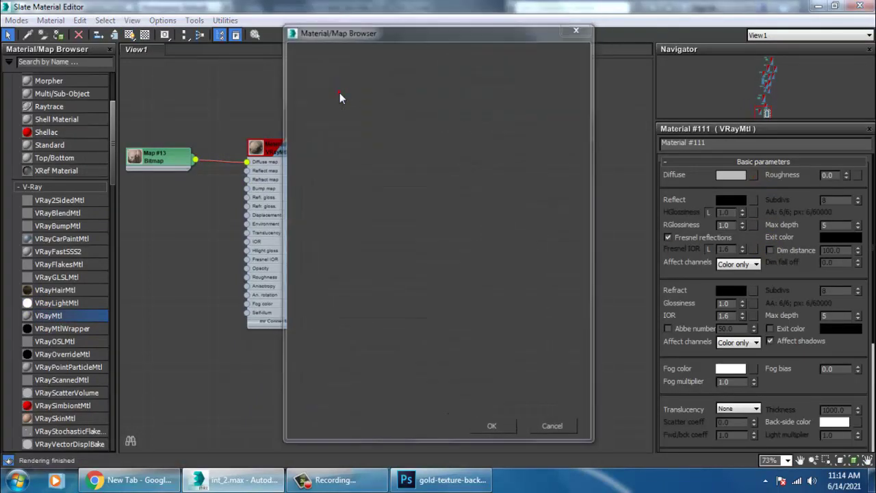
{"action": "left_click", "coordinate": [375, 177]}
{"action": "key", "text": "Right"}
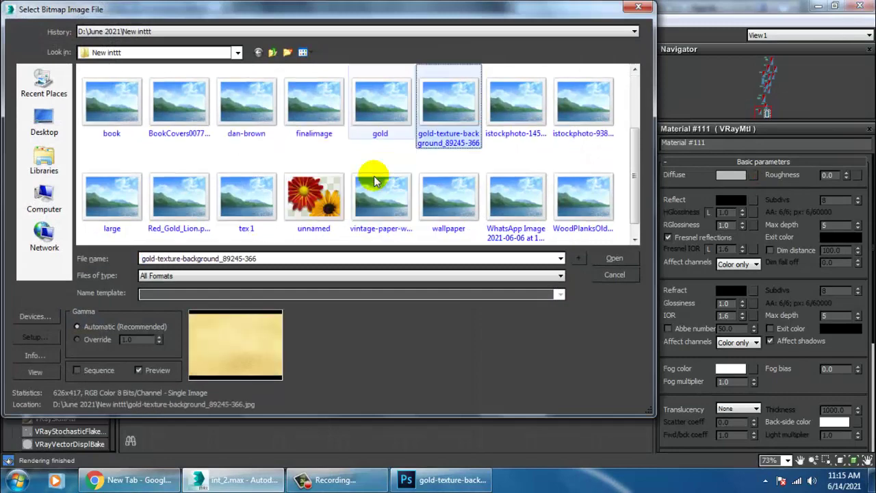
{"action": "double_click", "coordinate": [441, 115]}
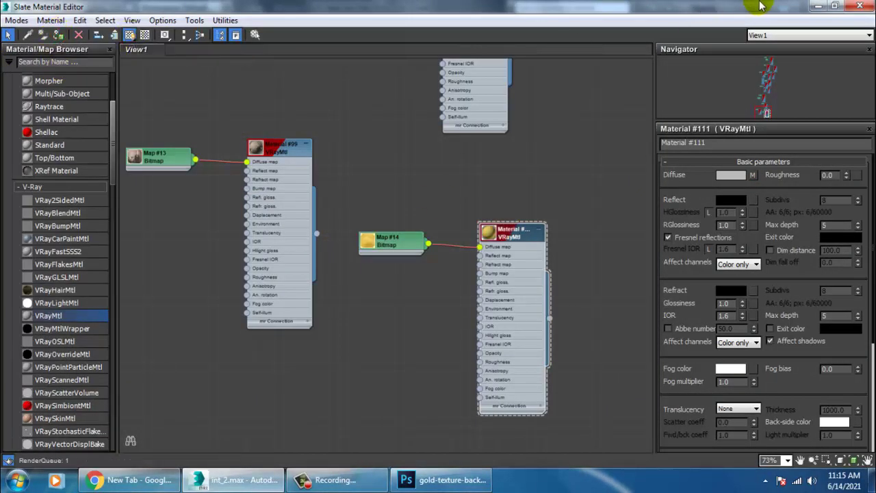
{"action": "left_click", "coordinate": [820, 7]}
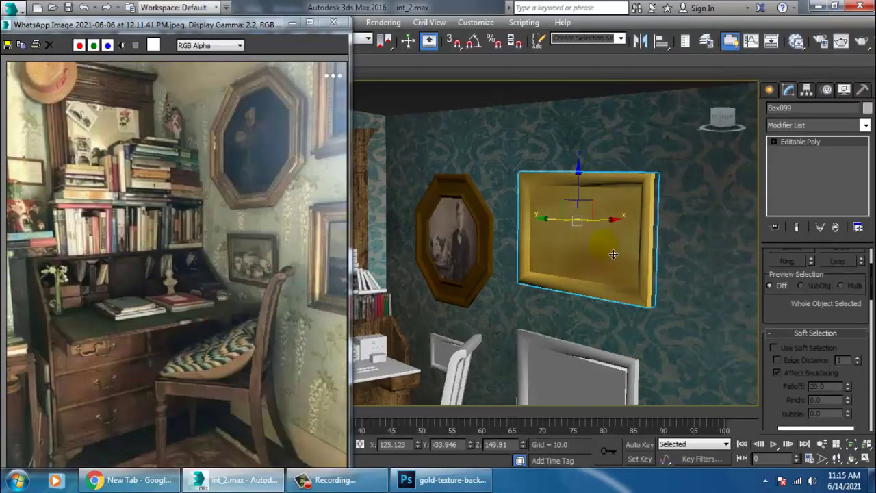
Set the reflection colour of the rectangular frame's gold material to grey with a value of 131
{"action": "middle_click_drag", "start_coordinate": [614, 254], "coordinate": [682, 248], "text": "alt"}
{"action": "middle_click_drag", "start_coordinate": [599, 265], "coordinate": [749, 288], "text": "alt"}
{"action": "middle_click_drag", "start_coordinate": [655, 282], "coordinate": [587, 304], "text": "alt"}
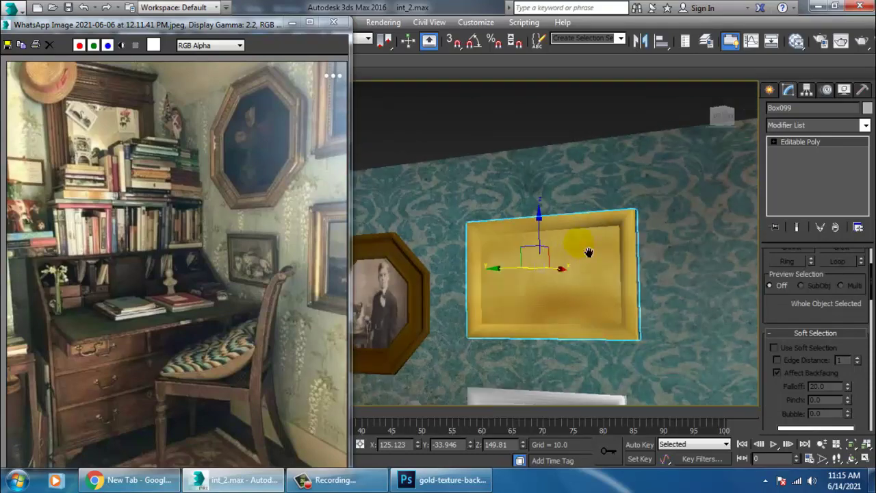
{"action": "middle_click_drag", "start_coordinate": [582, 240], "coordinate": [631, 246], "text": "alt"}
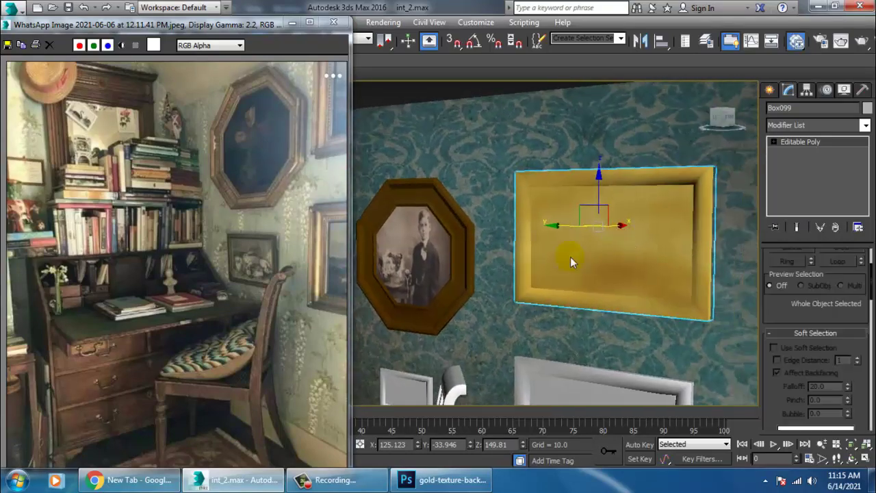
{"action": "key", "text": "m"}
{"action": "left_click", "coordinate": [730, 201]}
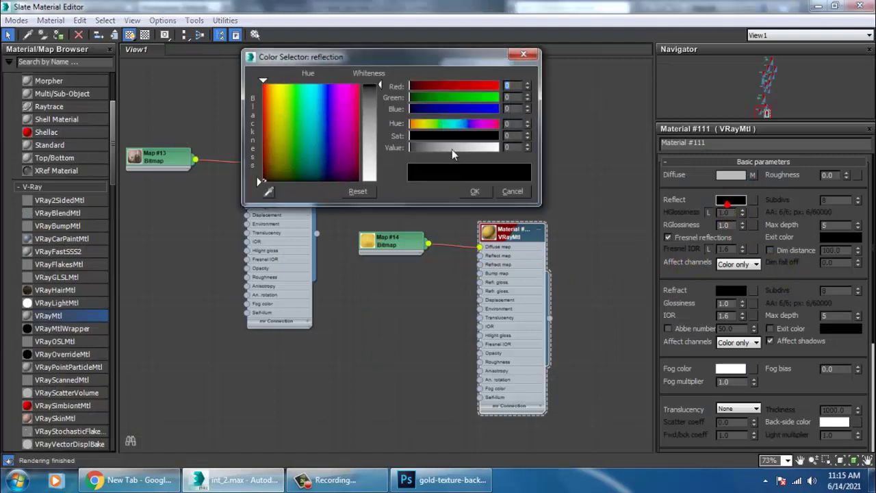
{"action": "left_click_drag", "start_coordinate": [371, 95], "coordinate": [373, 135]}
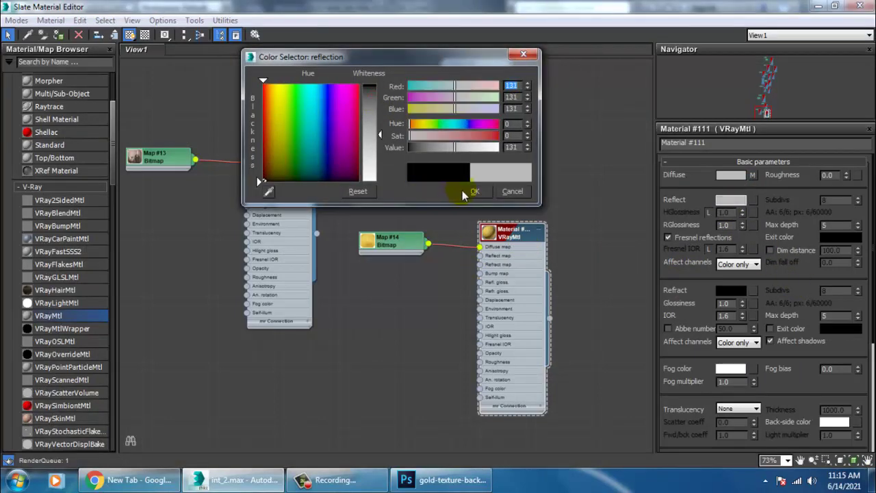
{"action": "left_click", "coordinate": [462, 190]}
{"action": "left_click", "coordinate": [819, 7]}
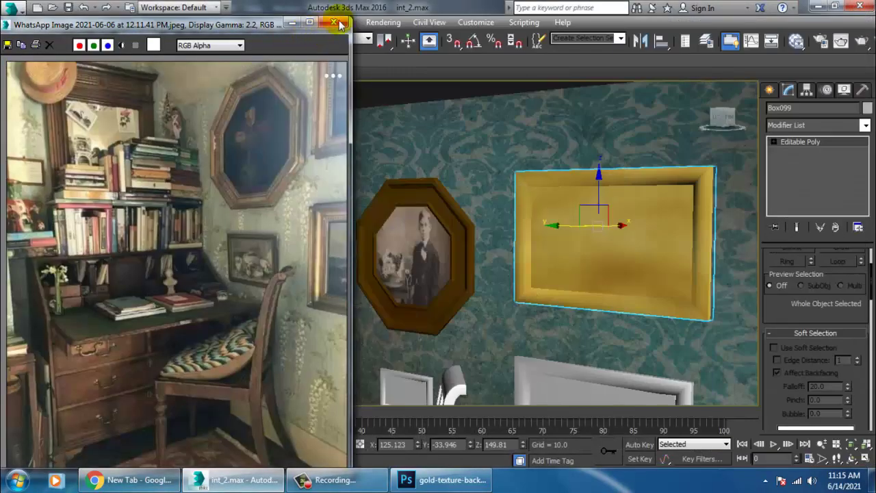
Test-render the view to examine the gold rectangular frame, and close the frame buffer
{"action": "left_click", "coordinate": [382, 22]}
{"action": "left_click", "coordinate": [410, 39]}
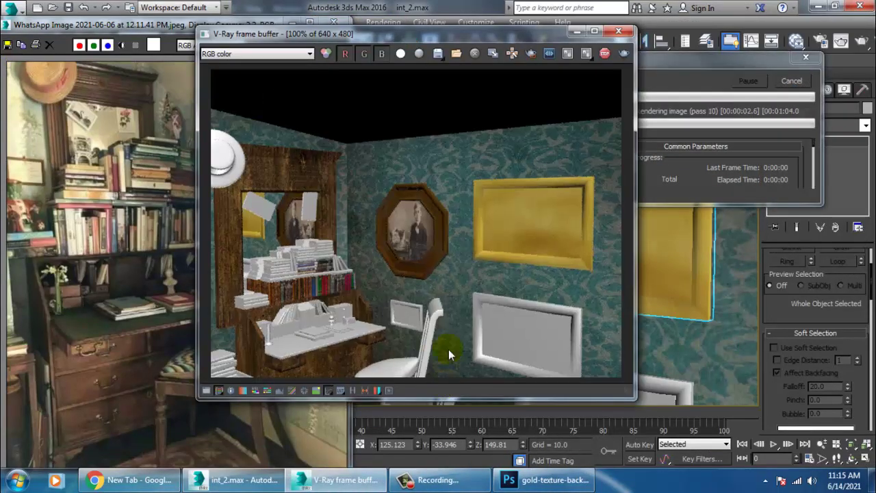
{"action": "left_click", "coordinate": [616, 31]}
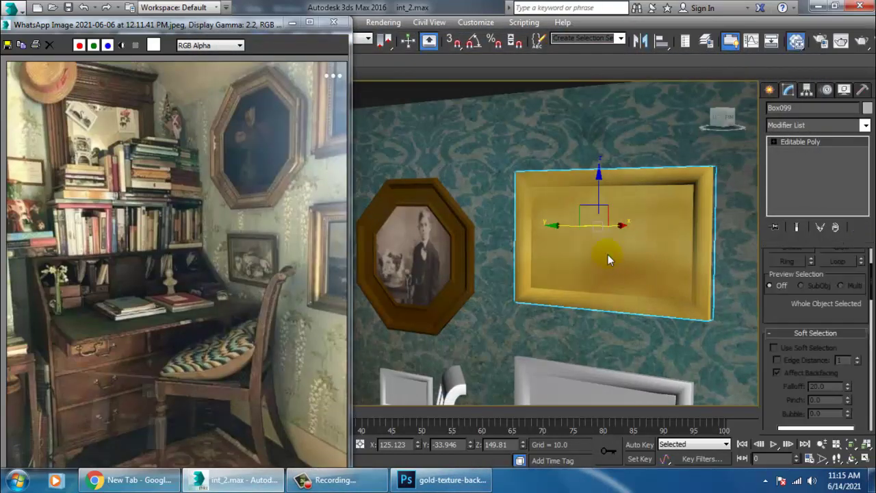
Delete the bright gold VRayMtl and its bitmap node from the material graph
{"action": "key", "text": "m"}
{"action": "left_click", "coordinate": [517, 238]}
{"action": "key", "text": "Delete"}
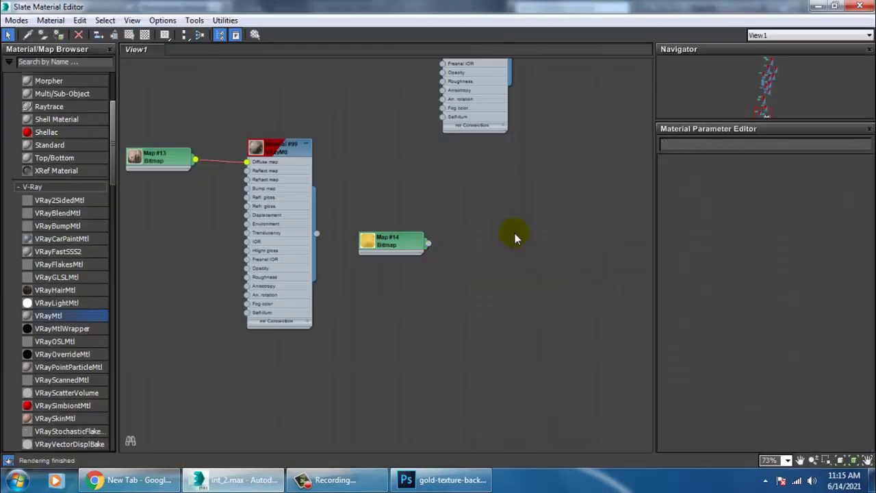
{"action": "left_click", "coordinate": [397, 247]}
{"action": "key", "text": "Delete"}
Assign the octagonal frame's dark gold material, Material #98, to the selected rectangular frame
{"action": "left_click", "coordinate": [282, 152]}
{"action": "middle_click_drag", "start_coordinate": [294, 151], "coordinate": [507, 325]}
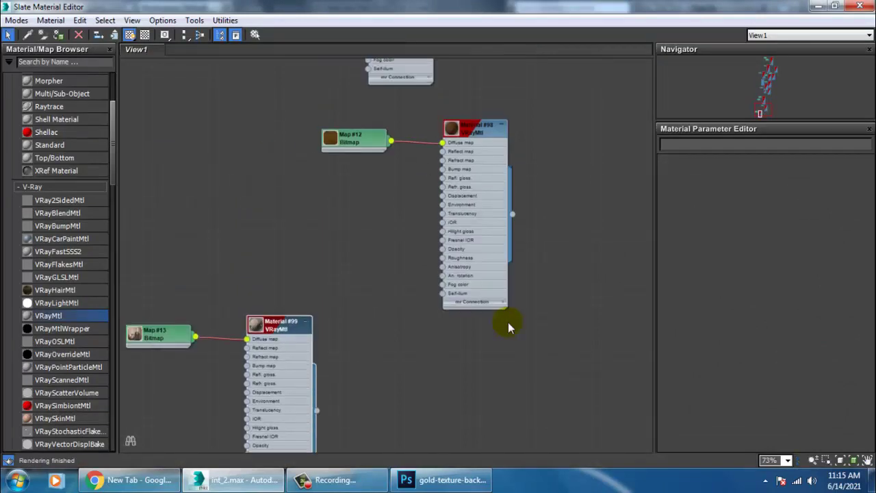
{"action": "left_click", "coordinate": [483, 130]}
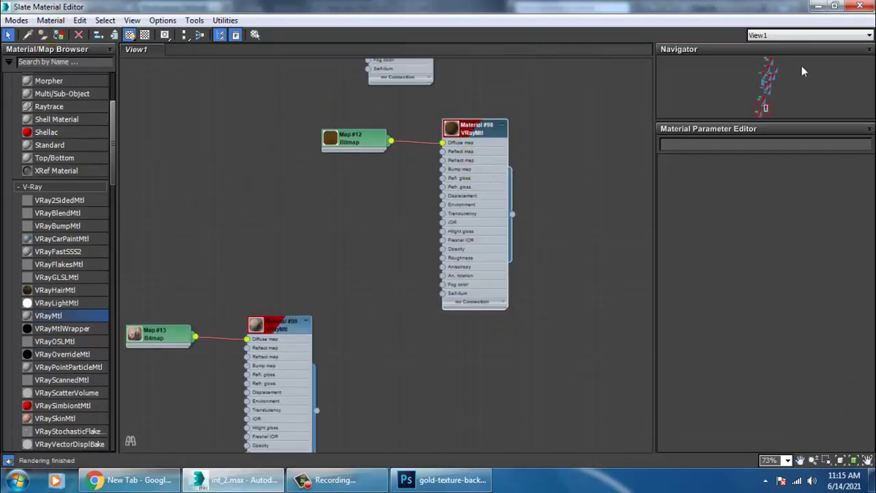
{"action": "left_click", "coordinate": [819, 7]}
Add a UVW Map modifier with Box mapping to the rectangular frame and convert it to Editable Poly
{"action": "mouse_move", "coordinate": [609, 267]}
{"action": "middle_mouse_down", "text": "alt"}
{"action": "mouse_move", "coordinate": [598, 290]}
{"action": "mouse_move", "coordinate": [620, 274]}
{"action": "middle_mouse_up", "text": "alt"}
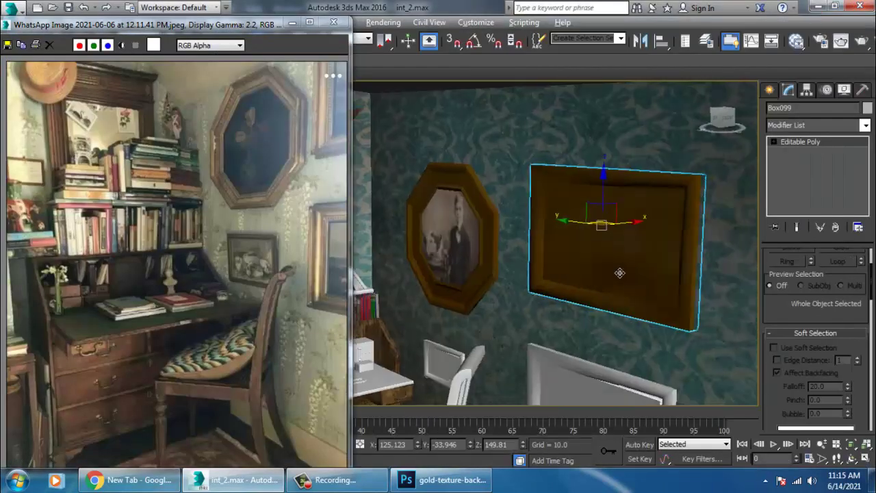
{"action": "scroll", "coordinate": [645, 260], "scroll_direction": "up", "scroll_amount": 3}
{"action": "left_click", "coordinate": [864, 125]}
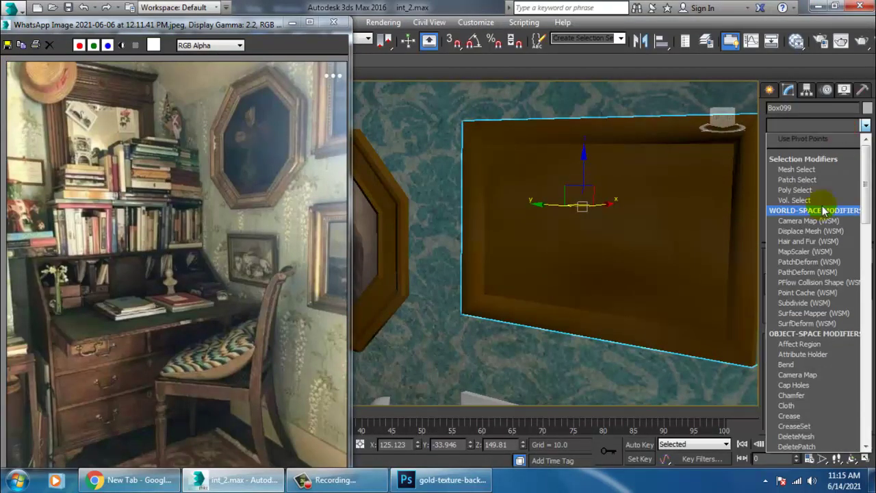
{"action": "key", "text": "u"}
{"action": "left_click", "coordinate": [794, 333]}
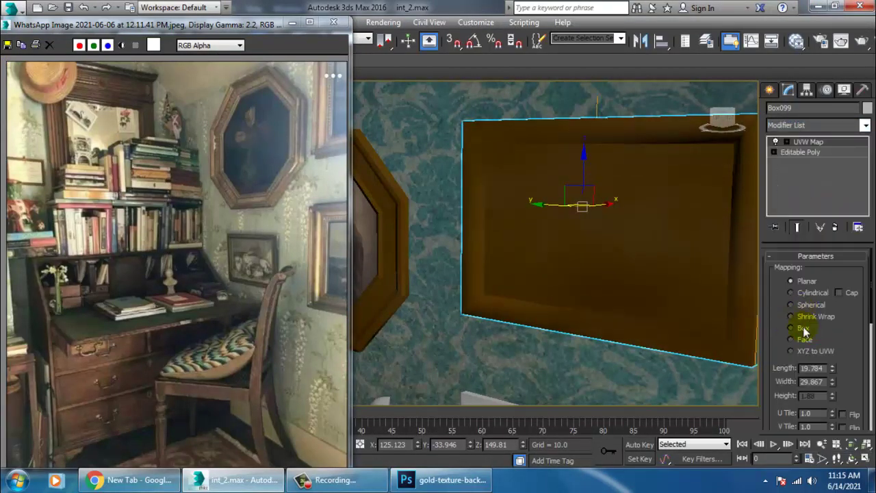
{"action": "left_click", "coordinate": [804, 330]}
{"action": "right_click", "coordinate": [560, 192]}
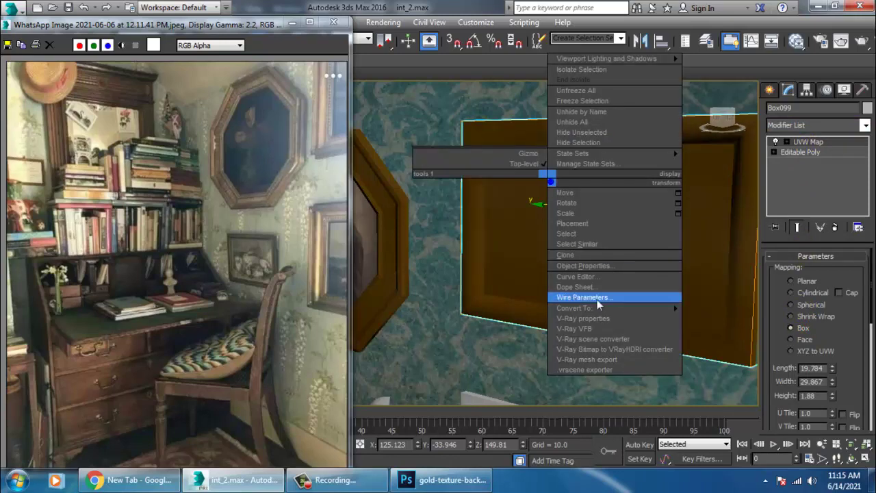
{"action": "mouse_move", "coordinate": [608, 308]}
{"action": "left_click", "coordinate": [722, 321]}
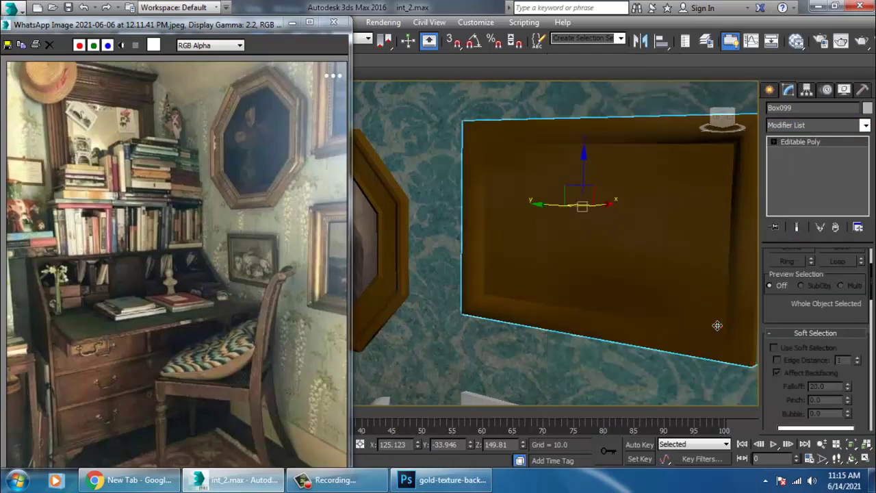
Select the rectangular frame's central polygon and create a new VRayMtl for the picture
{"action": "key", "text": "4"}
{"action": "left_click", "coordinate": [650, 287]}
{"action": "key", "text": "m"}
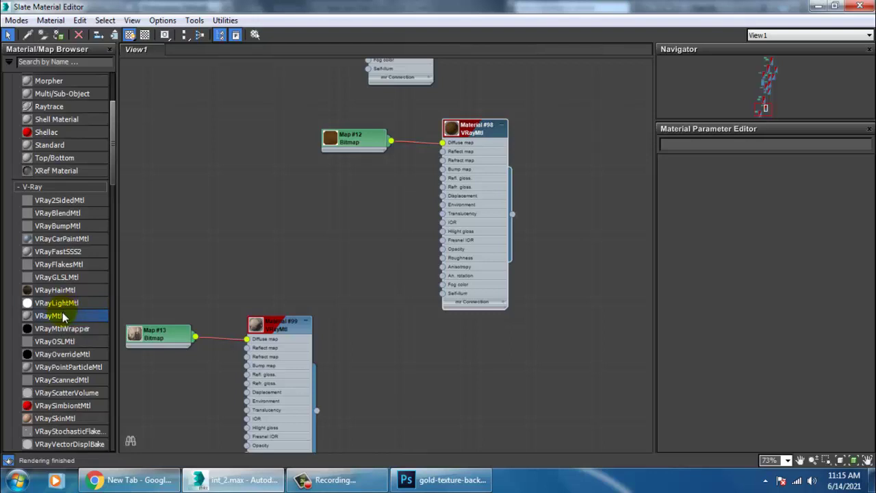
{"action": "left_click_drag", "start_coordinate": [416, 316], "coordinate": [474, 343]}
{"action": "double_click", "coordinate": [476, 341]}
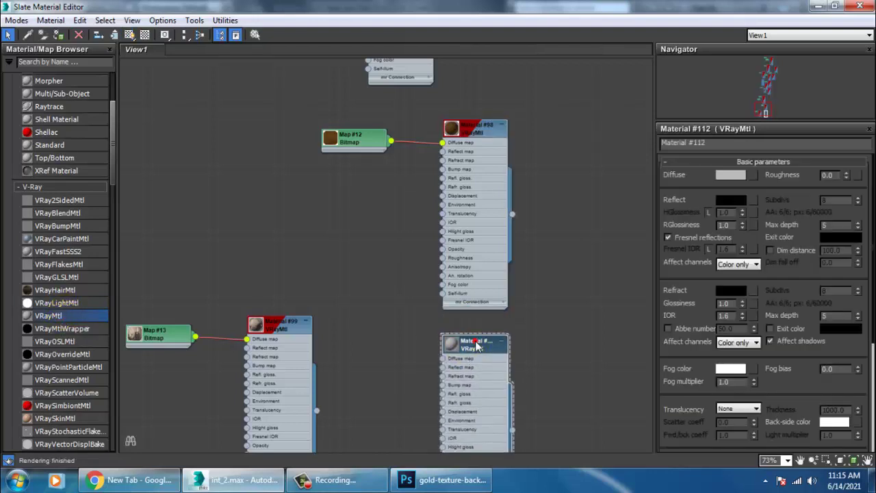
Load the image file 2 as the new material's diffuse bitmap, assign it to the central polygon and display it in the viewport
{"action": "left_click", "coordinate": [754, 175]}
{"action": "double_click", "coordinate": [351, 96]}
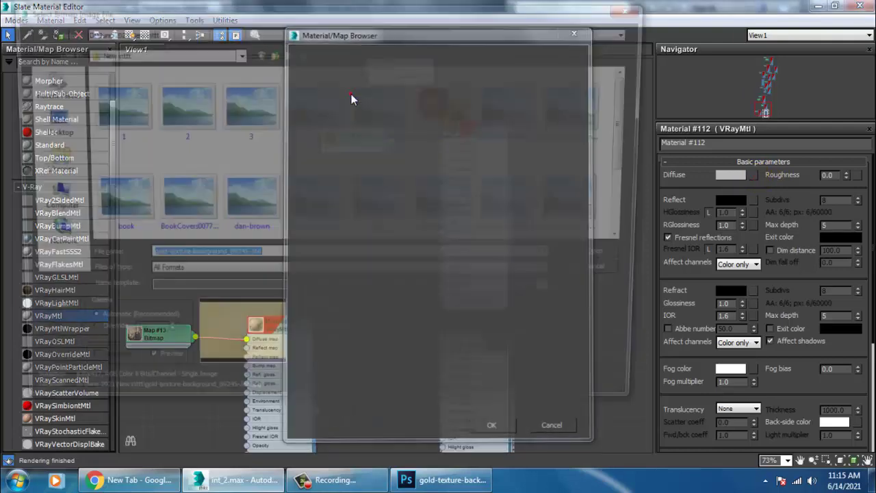
{"action": "left_click", "coordinate": [313, 106]}
{"action": "left_click", "coordinate": [188, 107]}
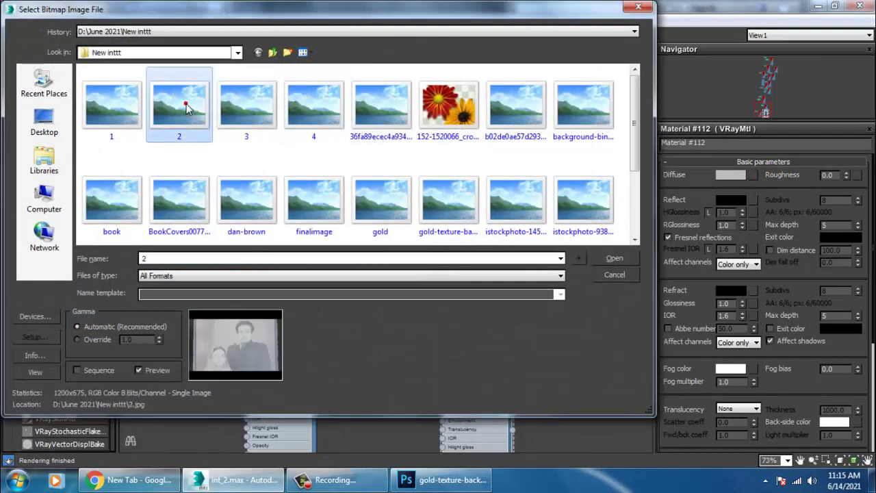
{"action": "double_click", "coordinate": [186, 104]}
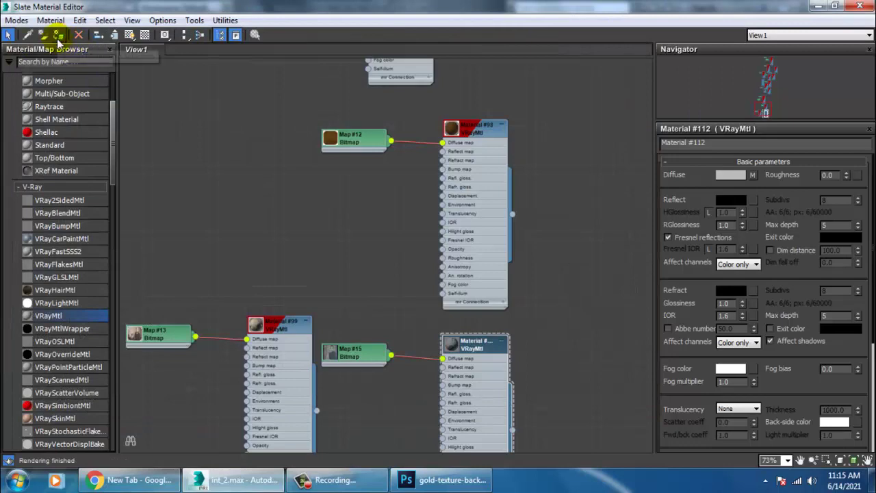
{"action": "left_click", "coordinate": [129, 34]}
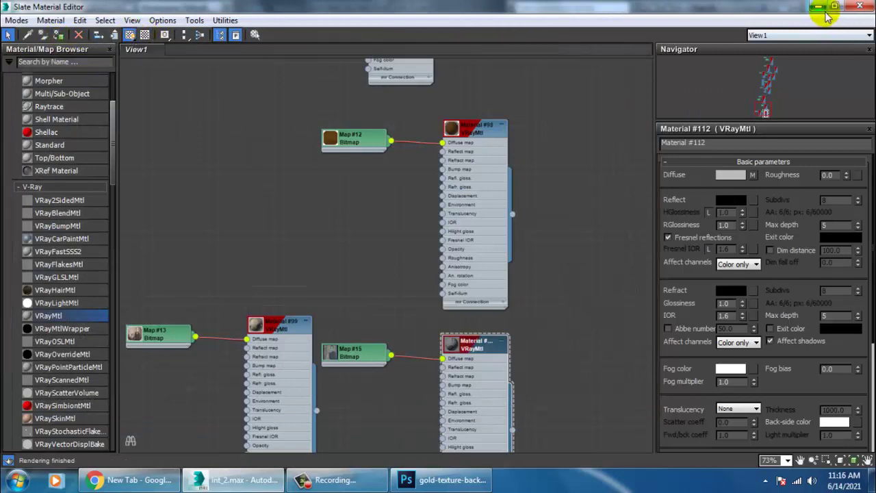
{"action": "left_click", "coordinate": [820, 8]}
Add a UVW Map modifier with Box mapping to the rectangular frame's selected central polygon
{"action": "left_click", "coordinate": [794, 125]}
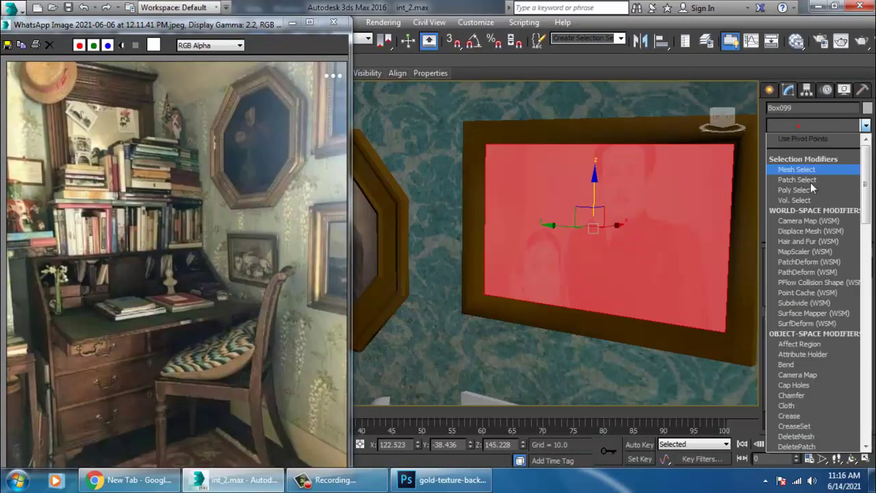
{"action": "key", "text": "u"}
{"action": "left_click", "coordinate": [794, 333]}
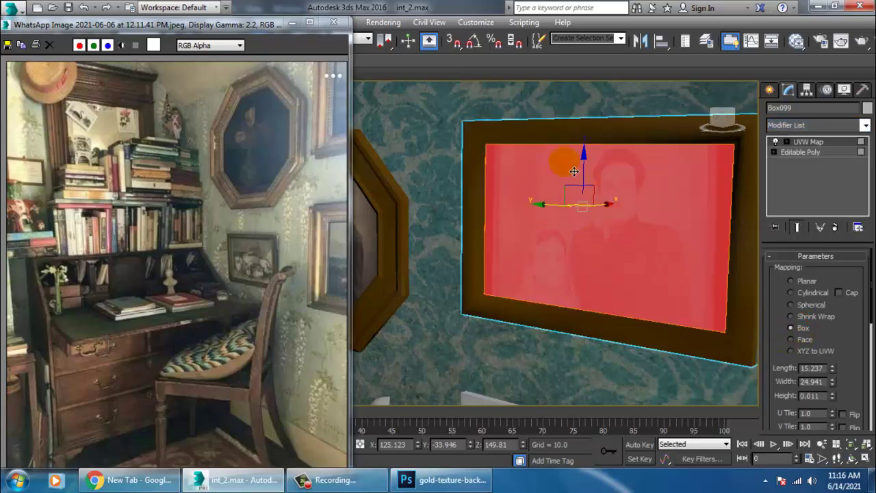
Convert the upper rectangular frame with the couple's photo to Editable Poly
{"action": "right_click", "coordinate": [658, 193]}
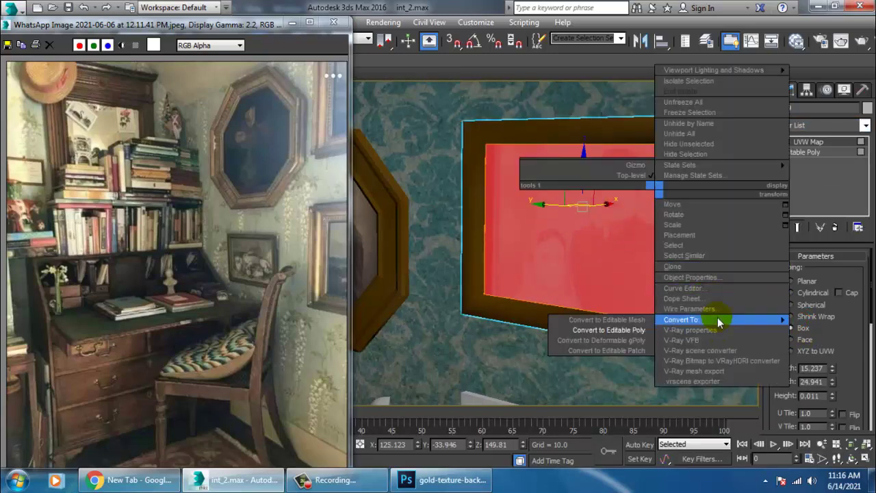
{"action": "mouse_move", "coordinate": [699, 323]}
{"action": "left_click", "coordinate": [608, 330]}
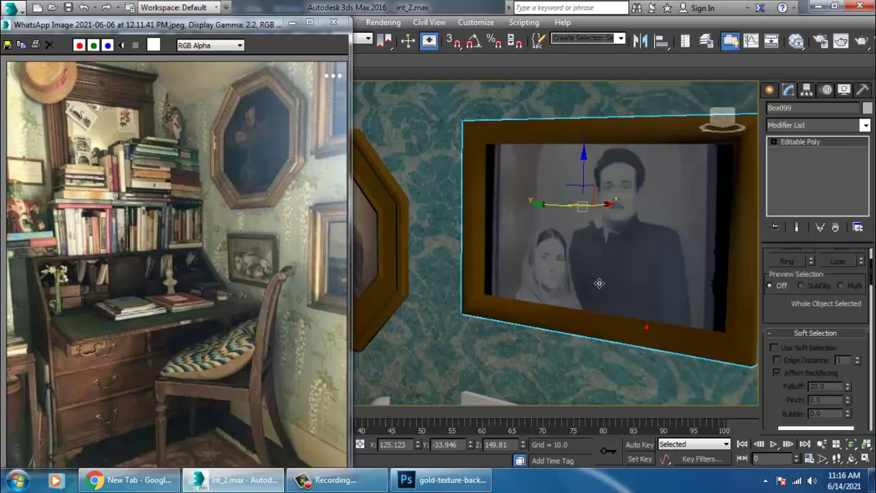
{"action": "scroll", "coordinate": [624, 280], "scroll_direction": "down", "scroll_amount": 5}
{"action": "left_click", "coordinate": [607, 175]}
{"action": "scroll", "coordinate": [616, 315], "scroll_direction": "up", "scroll_amount": 6}
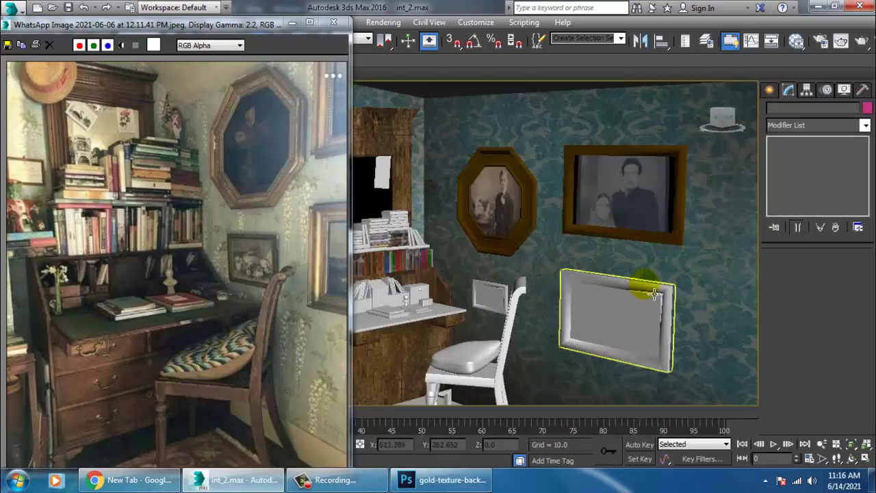
Select the small rectangular frame between the desk and chair and assign the gold material, Material #98, to it
{"action": "left_click", "coordinate": [647, 314]}
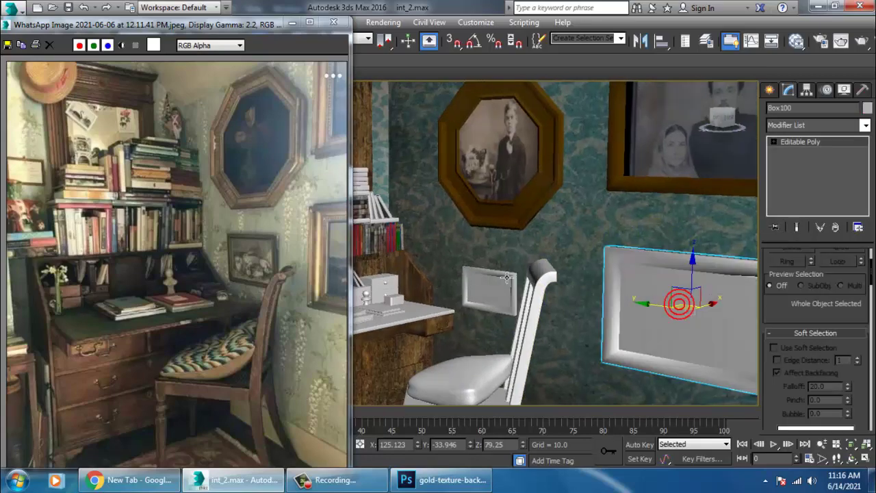
{"action": "scroll", "coordinate": [644, 318], "scroll_direction": "down", "scroll_amount": 6}
{"action": "scroll", "coordinate": [643, 320], "scroll_direction": "up", "scroll_amount": 4}
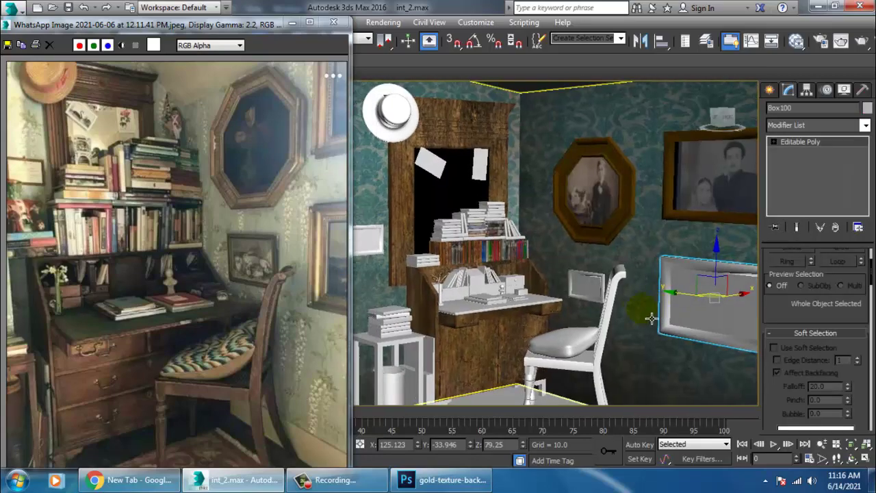
{"action": "scroll", "coordinate": [640, 314], "scroll_direction": "down", "scroll_amount": 2}
{"action": "scroll", "coordinate": [616, 319], "scroll_direction": "up", "scroll_amount": 4}
{"action": "left_click", "coordinate": [569, 275]}
{"action": "scroll", "coordinate": [570, 277], "scroll_direction": "up", "scroll_amount": 5}
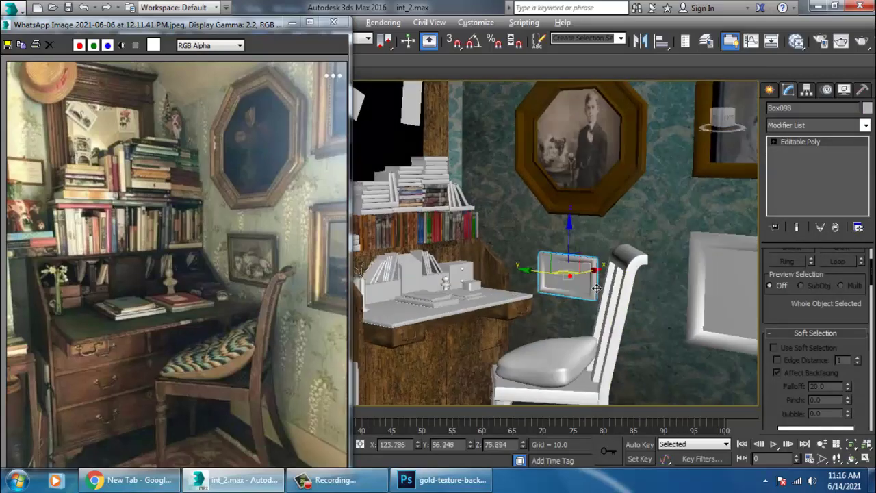
{"action": "scroll", "coordinate": [661, 329], "scroll_direction": "down", "scroll_amount": 2}
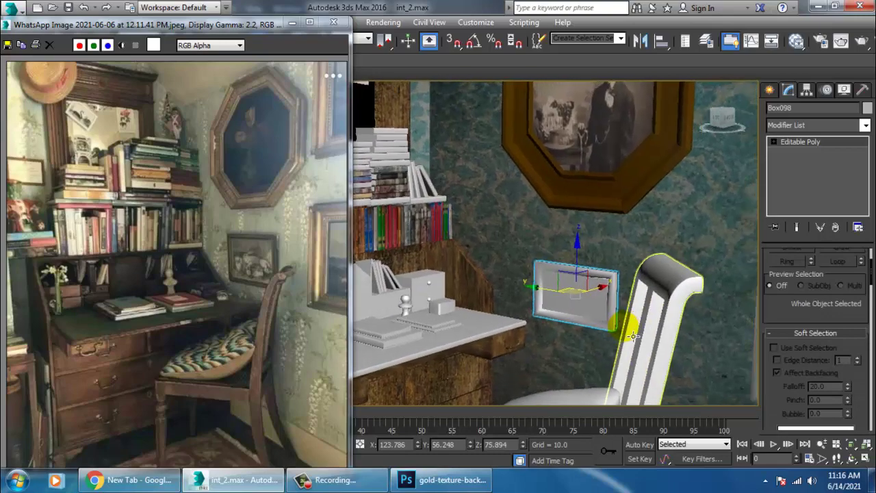
{"action": "key", "text": "m"}
{"action": "left_click", "coordinate": [469, 141]}
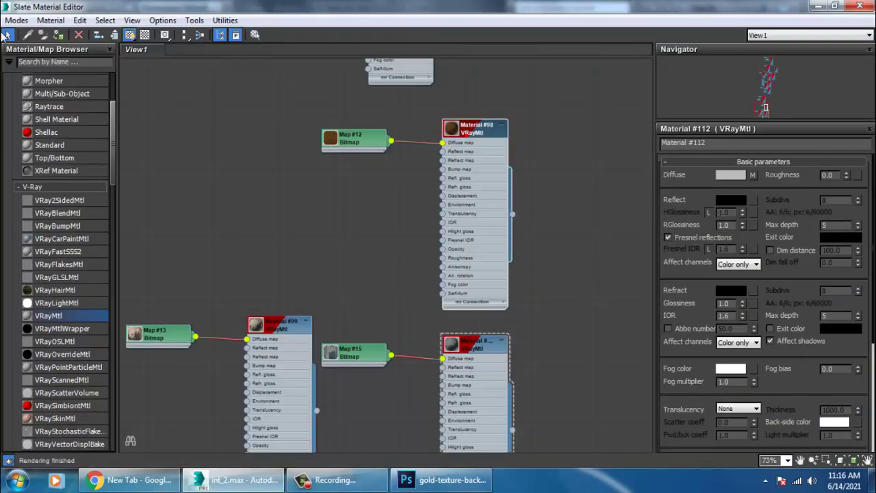
{"action": "left_click", "coordinate": [818, 5]}
Add a UVW Map modifier with Box mapping to the small frame and convert it to Editable Poly
{"action": "left_click", "coordinate": [789, 125]}
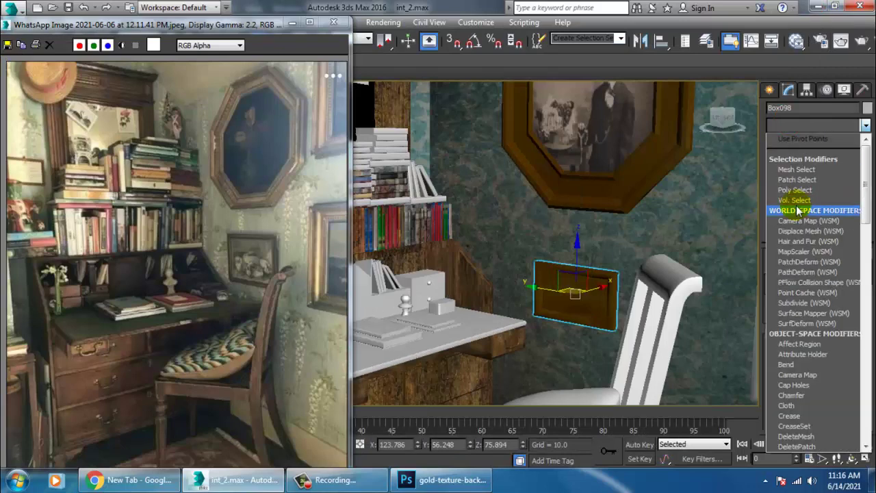
{"action": "key", "text": "u"}
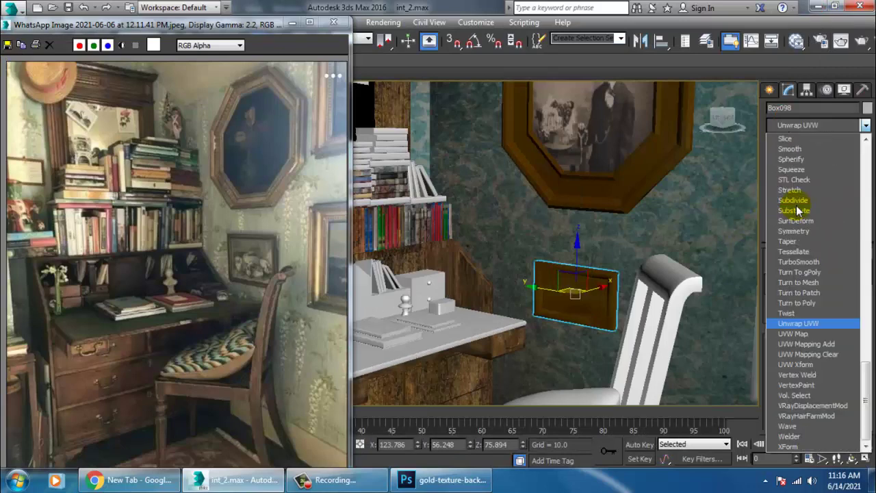
{"action": "left_click", "coordinate": [794, 334]}
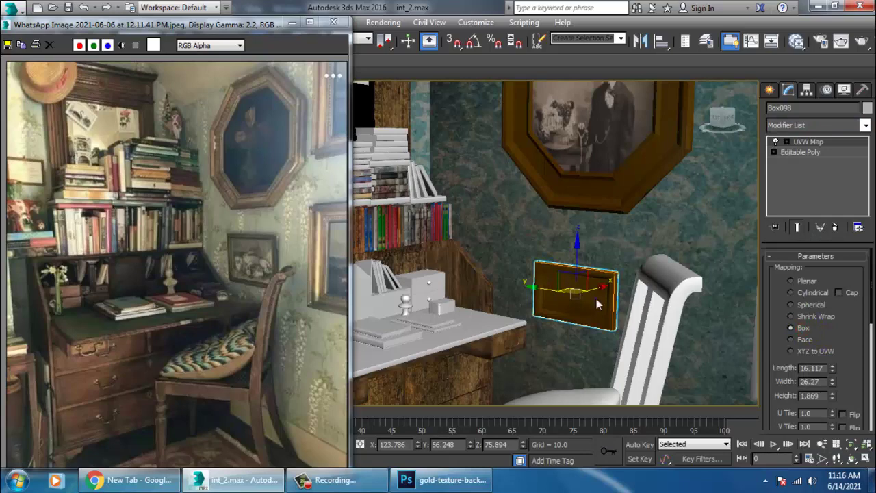
{"action": "right_click", "coordinate": [593, 270]}
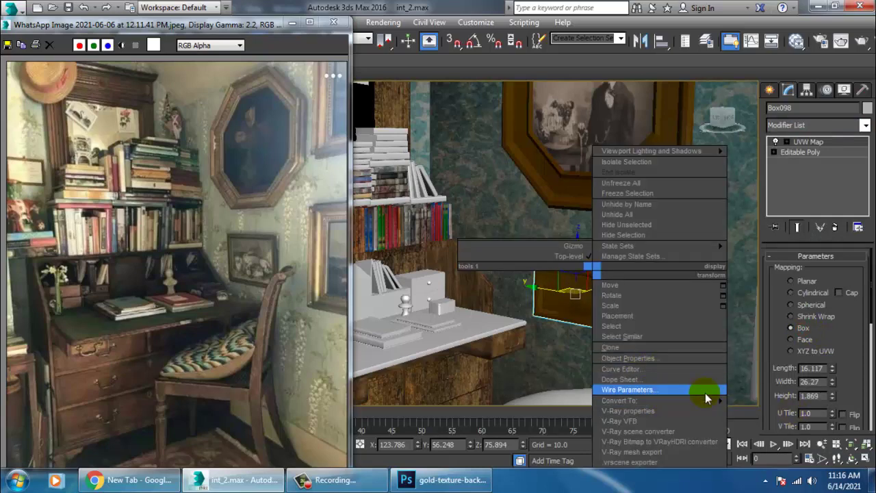
{"action": "mouse_move", "coordinate": [711, 401]}
{"action": "left_click", "coordinate": [762, 412]}
Select the small frame's central polygon and create a new VRayMtl for its picture
{"action": "key", "text": "4"}
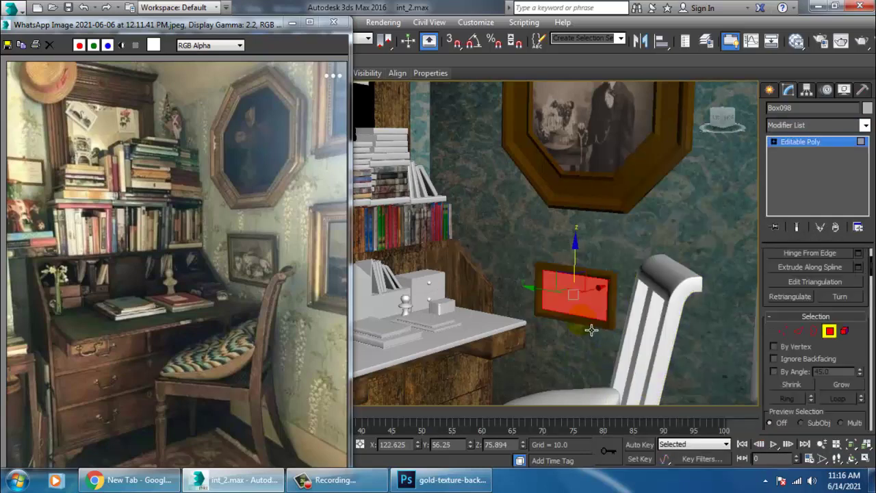
{"action": "scroll", "coordinate": [630, 315], "scroll_direction": "up", "scroll_amount": 4}
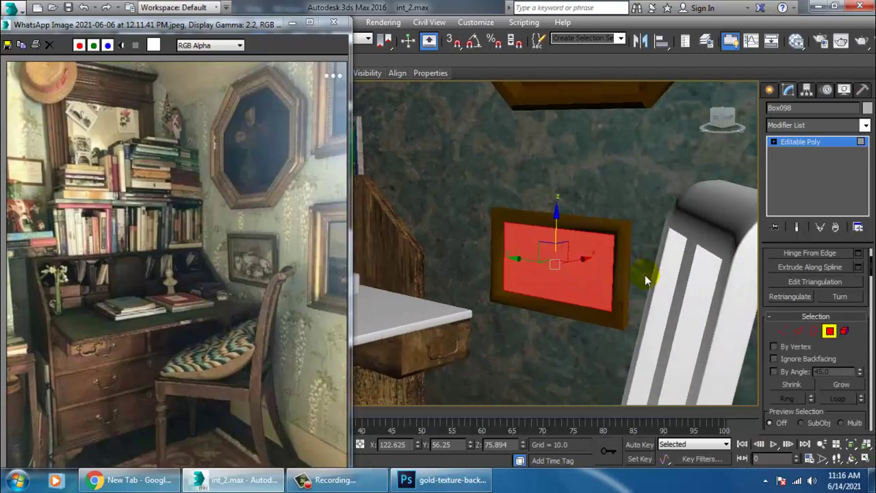
{"action": "key", "text": "m"}
{"action": "middle_click_drag", "start_coordinate": [557, 307], "coordinate": [550, 53]}
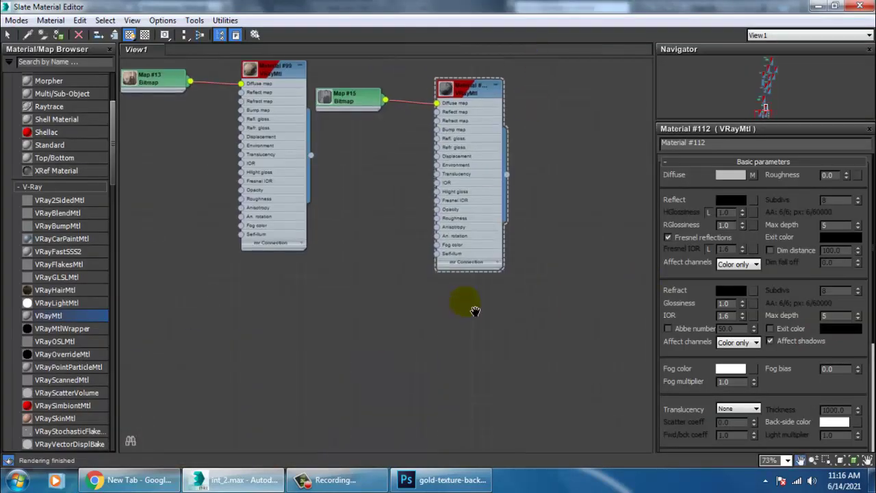
{"action": "middle_click_drag", "start_coordinate": [475, 311], "coordinate": [481, 283]}
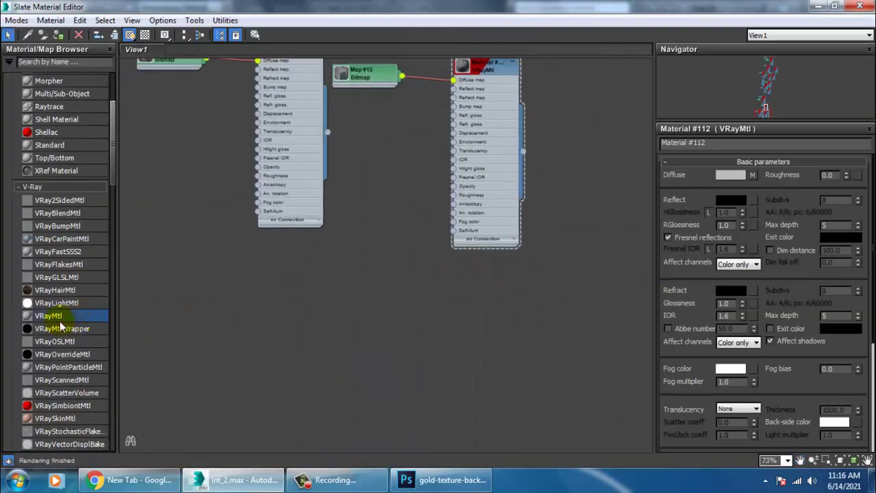
{"action": "left_click_drag", "start_coordinate": [350, 302], "coordinate": [356, 288]}
{"action": "double_click", "coordinate": [361, 292]}
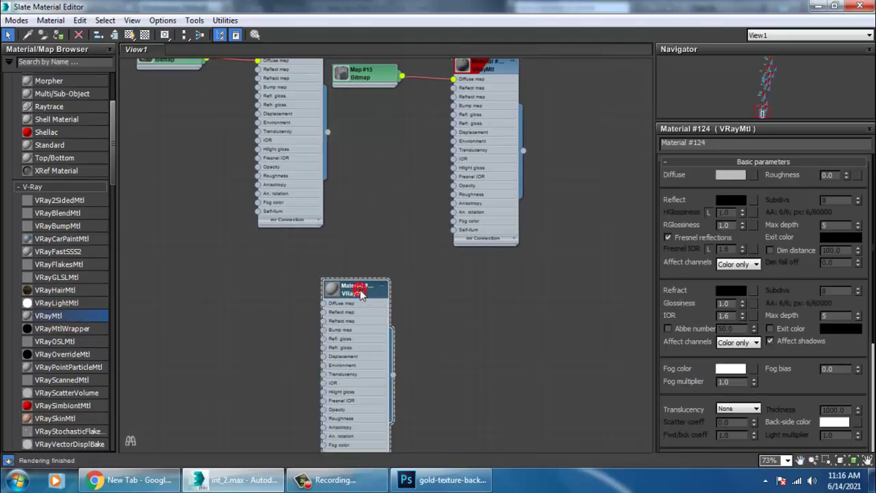
Load the image file 3 as the new material's diffuse bitmap, assign it to the small frame's central polygon and display it in the viewport
{"action": "left_click", "coordinate": [757, 179]}
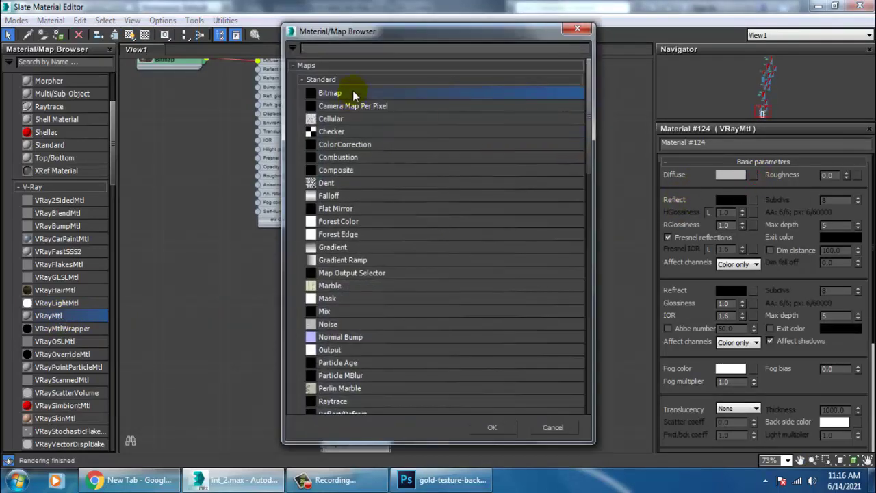
{"action": "double_click", "coordinate": [352, 91]}
{"action": "left_click", "coordinate": [250, 102]}
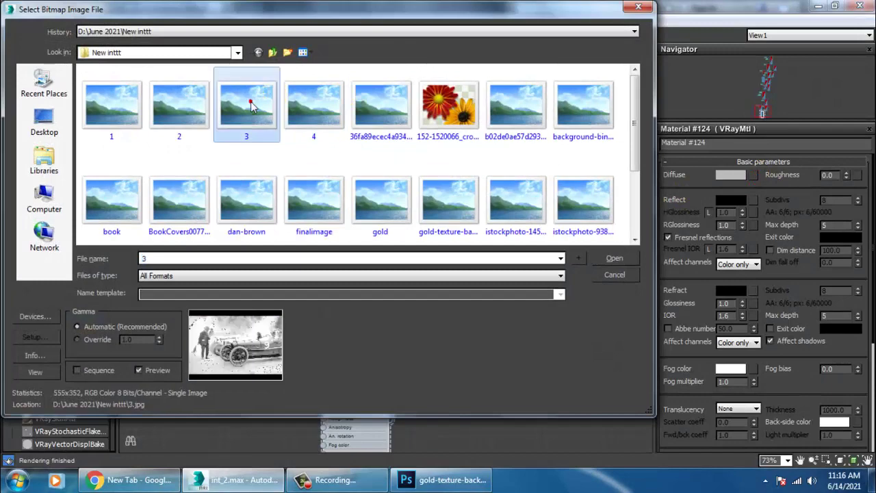
{"action": "double_click", "coordinate": [250, 103]}
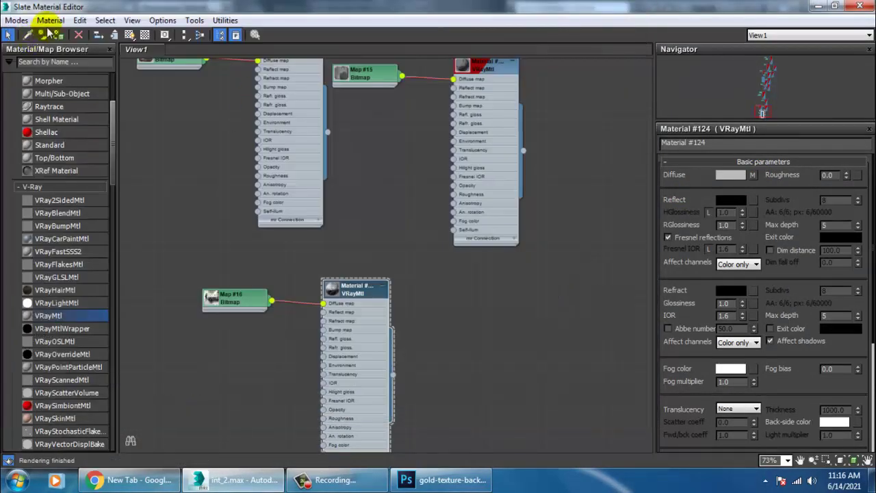
{"action": "left_click", "coordinate": [130, 36]}
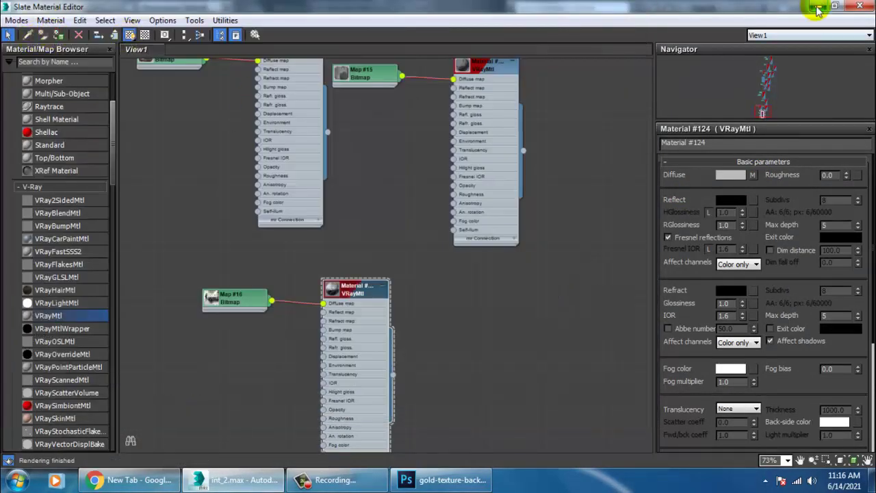
{"action": "left_click", "coordinate": [818, 7]}
Convert the small frame with the applied picture to Editable Poly
{"action": "right_click", "coordinate": [593, 221]}
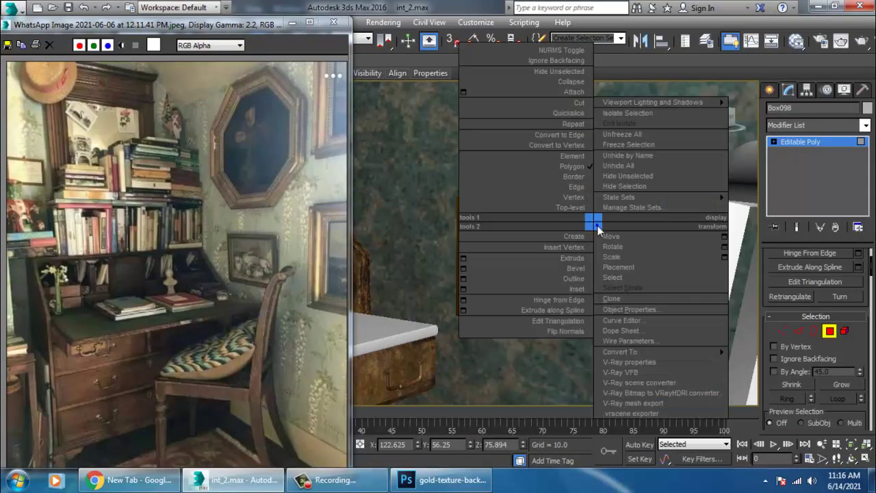
{"action": "mouse_move", "coordinate": [710, 352]}
{"action": "left_click", "coordinate": [785, 363]}
{"action": "scroll", "coordinate": [708, 317], "scroll_direction": "down", "scroll_amount": 3}
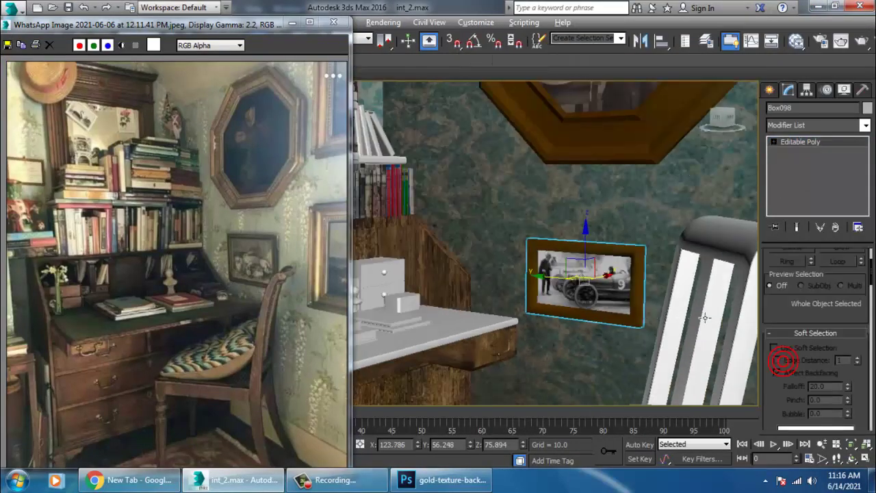
{"action": "middle_click_drag", "start_coordinate": [708, 317], "coordinate": [600, 339], "text": "alt"}
{"action": "scroll", "coordinate": [606, 337], "scroll_direction": "down", "scroll_amount": 4}
Select the lower large rectangular frame and assign the gold material, Material #98, to it
{"action": "left_click", "coordinate": [695, 333]}
{"action": "middle_click_drag", "start_coordinate": [696, 333], "coordinate": [604, 322]}
{"action": "mouse_move", "coordinate": [604, 321]}
{"action": "middle_mouse_down", "text": "alt"}
{"action": "mouse_move", "coordinate": [621, 282]}
{"action": "mouse_move", "coordinate": [647, 291]}
{"action": "mouse_move", "coordinate": [617, 312]}
{"action": "middle_mouse_up", "text": "alt"}
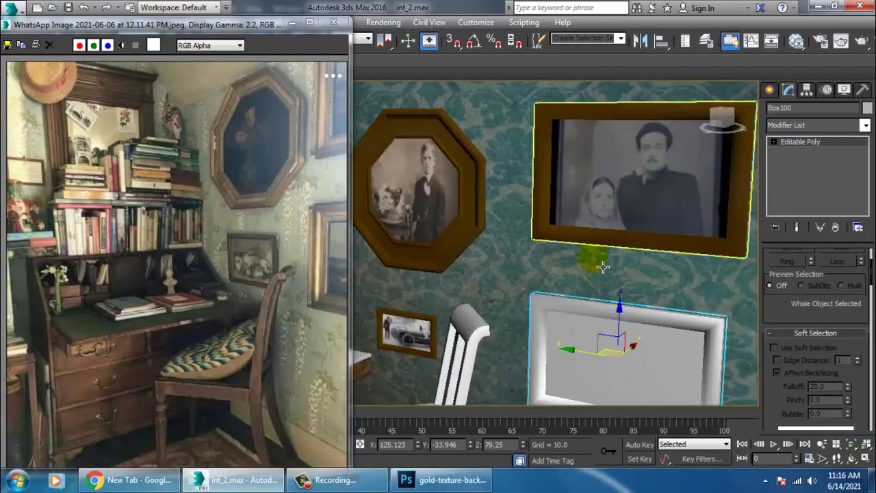
{"action": "middle_click_drag", "start_coordinate": [596, 260], "coordinate": [610, 260], "text": "alt"}
{"action": "left_click", "coordinate": [629, 198]}
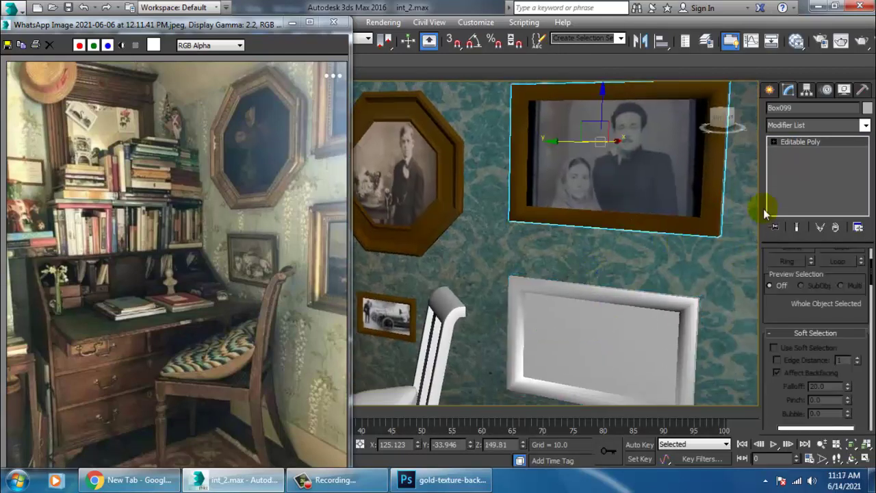
{"action": "left_click", "coordinate": [659, 337]}
{"action": "key", "text": "m"}
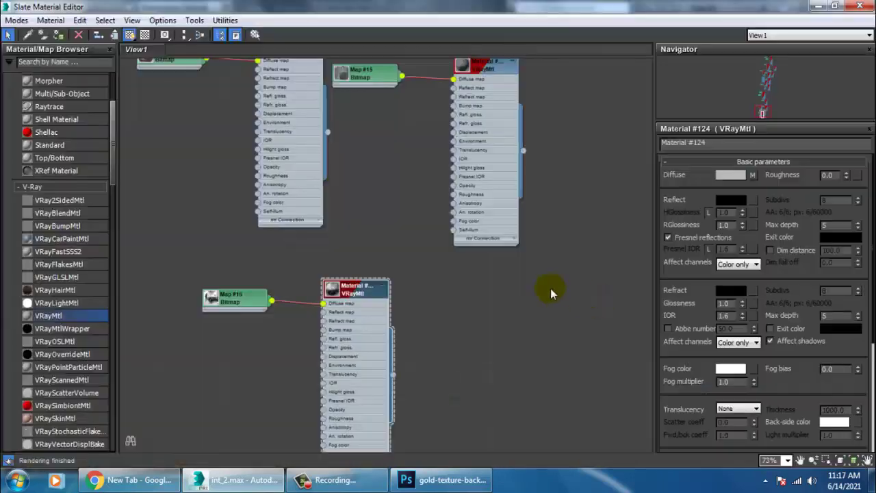
{"action": "middle_click_drag", "start_coordinate": [470, 215], "coordinate": [493, 393]}
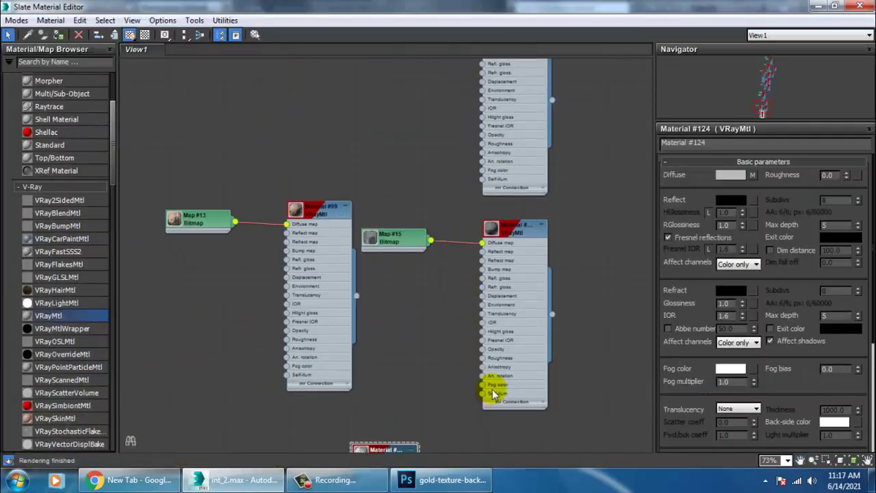
{"action": "middle_click_drag", "start_coordinate": [538, 183], "coordinate": [532, 349]}
{"action": "left_click", "coordinate": [528, 186]}
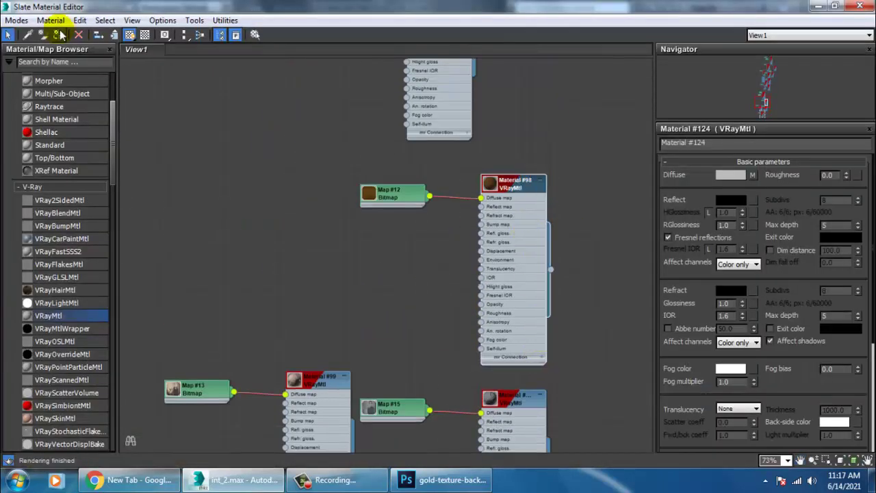
{"action": "left_click", "coordinate": [818, 6]}
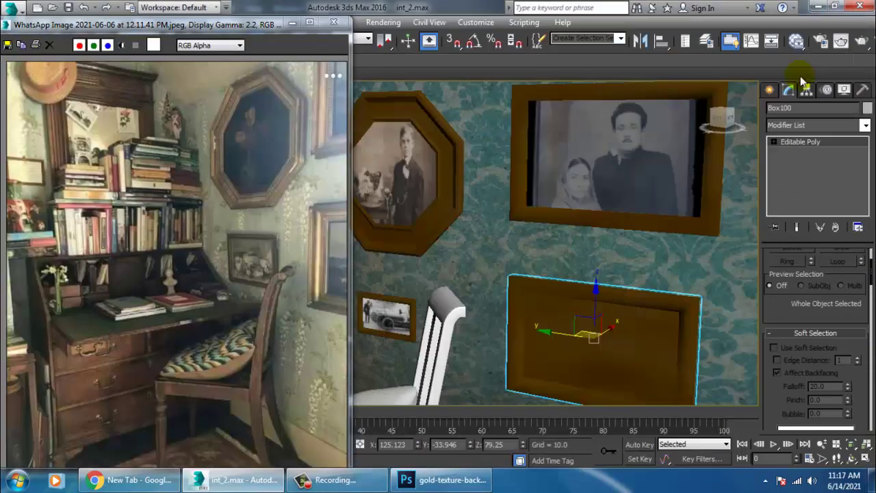
Add a UVW Map modifier with Box mapping to the lower large frame and convert it to Editable Poly
{"action": "left_click", "coordinate": [808, 125]}
{"action": "key", "text": "u"}
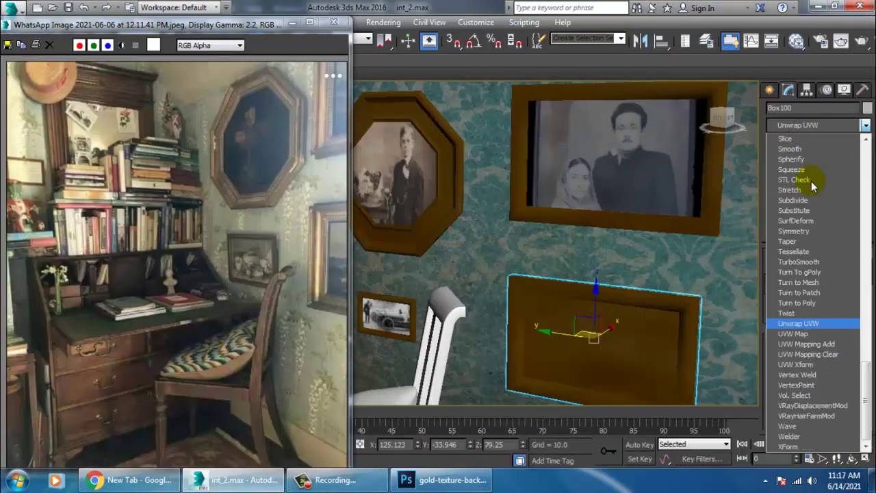
{"action": "left_click", "coordinate": [794, 334]}
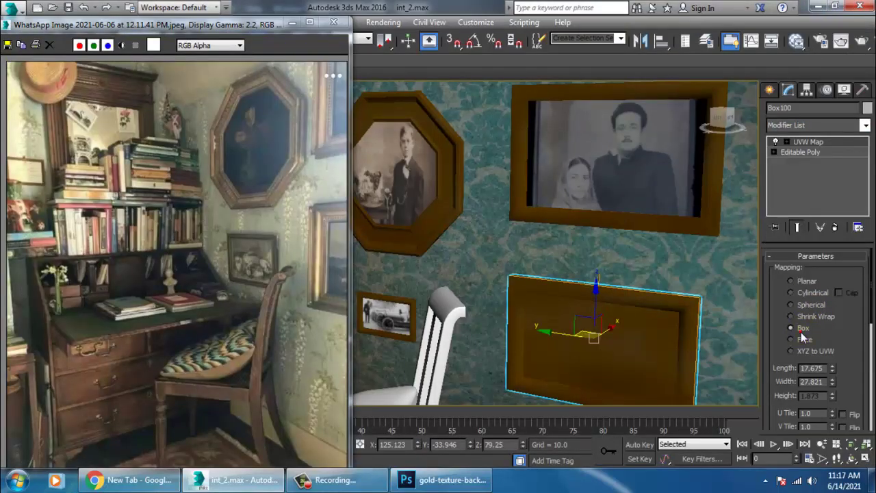
{"action": "right_click", "coordinate": [647, 279]}
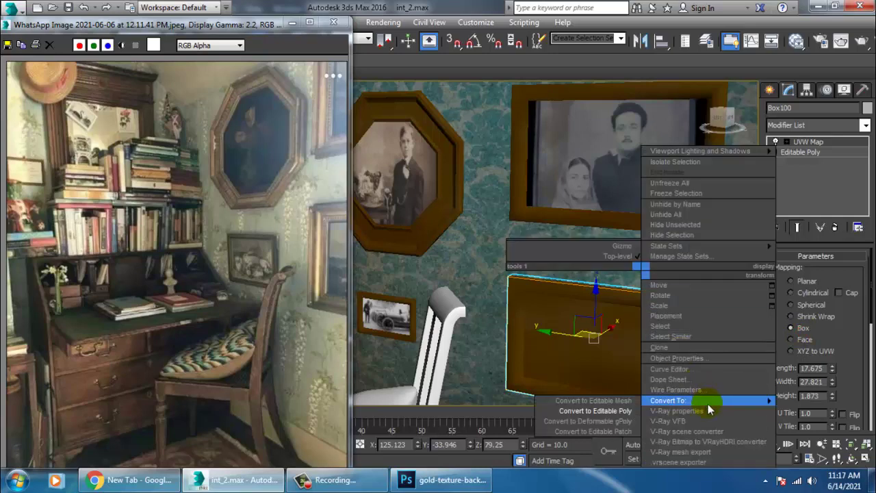
{"action": "mouse_move", "coordinate": [671, 403]}
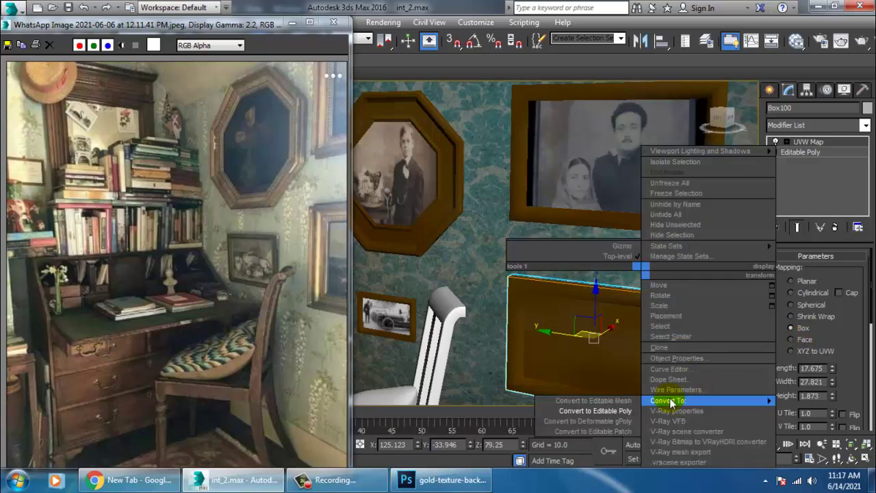
{"action": "left_click", "coordinate": [605, 411]}
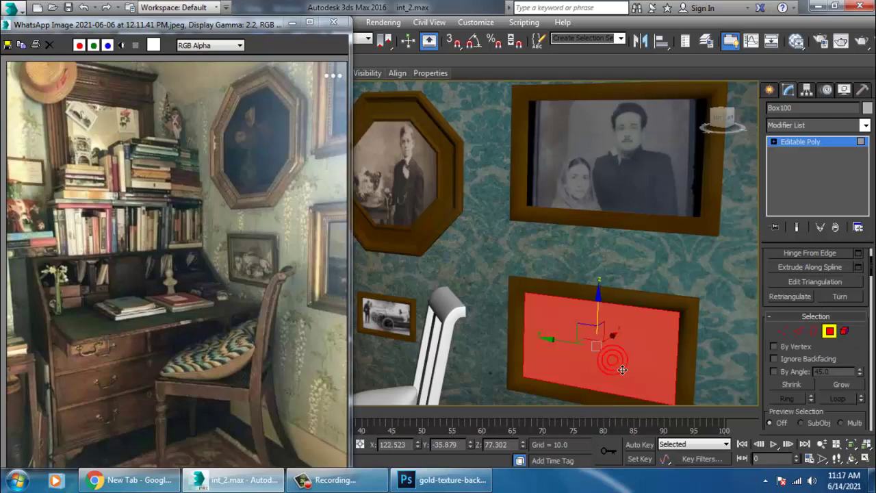
Create a new VRayMtl in an empty area of the material graph and open its parameters
{"action": "key", "text": "m"}
{"action": "middle_click_drag", "start_coordinate": [475, 357], "coordinate": [441, 67]}
{"action": "middle_click_drag", "start_coordinate": [417, 271], "coordinate": [398, 140]}
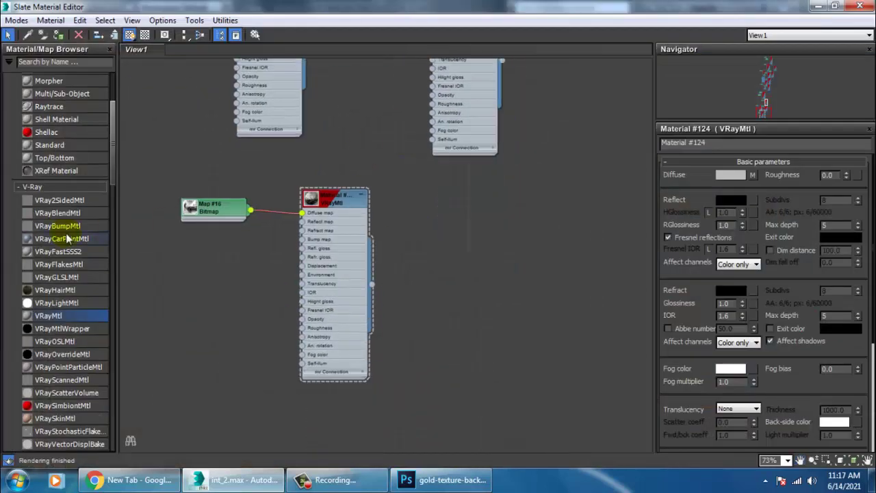
{"action": "left_click_drag", "start_coordinate": [466, 239], "coordinate": [466, 236]}
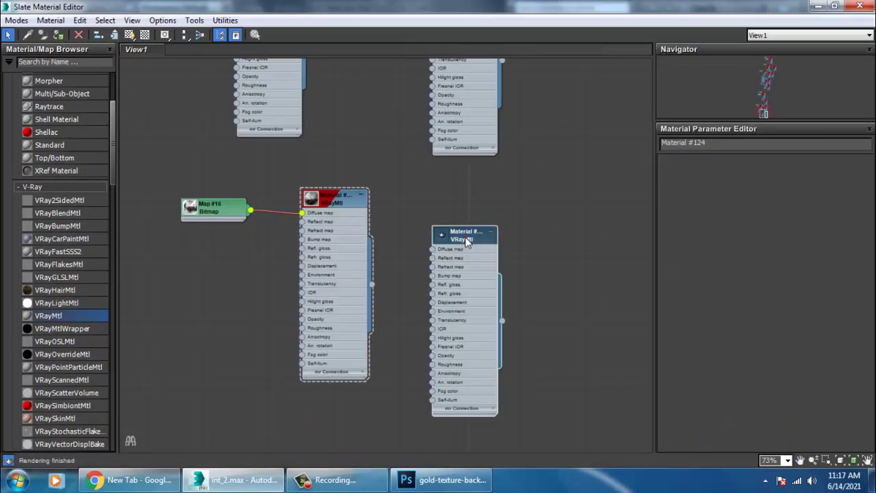
Load the image file 4 as the new material's diffuse bitmap, assign it to the lower large frame's central polygon and display it in the viewport
{"action": "left_click", "coordinate": [751, 176]}
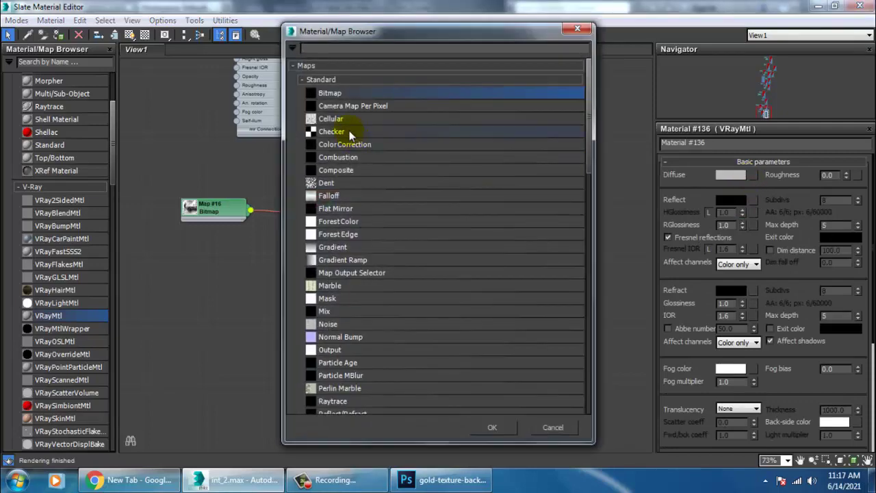
{"action": "double_click", "coordinate": [359, 92]}
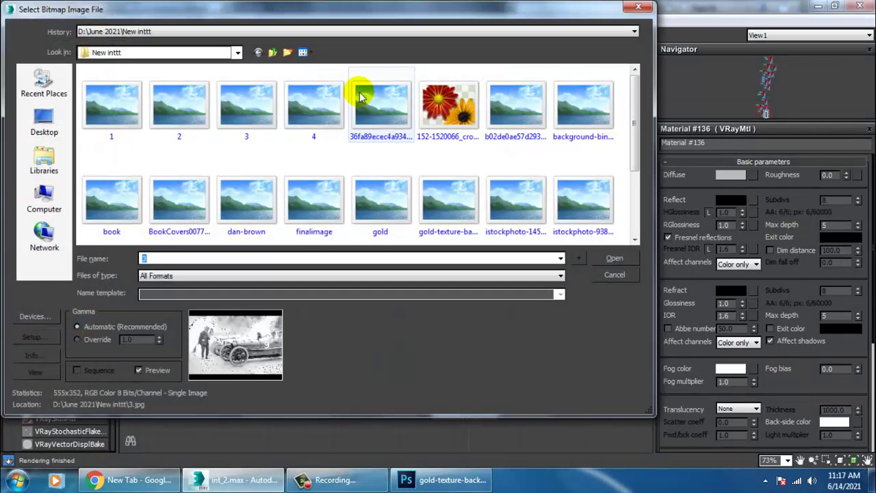
{"action": "left_click", "coordinate": [333, 103]}
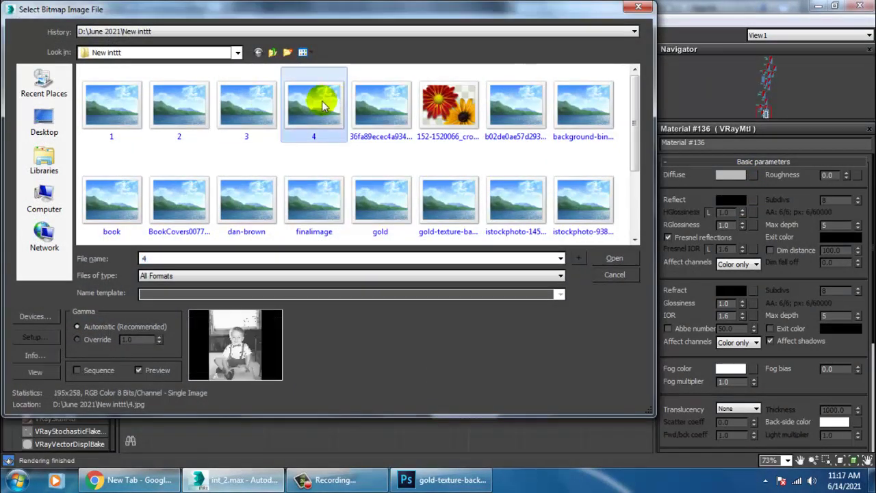
{"action": "left_click", "coordinate": [89, 107]}
{"action": "left_click", "coordinate": [180, 108]}
{"action": "left_click", "coordinate": [231, 107]}
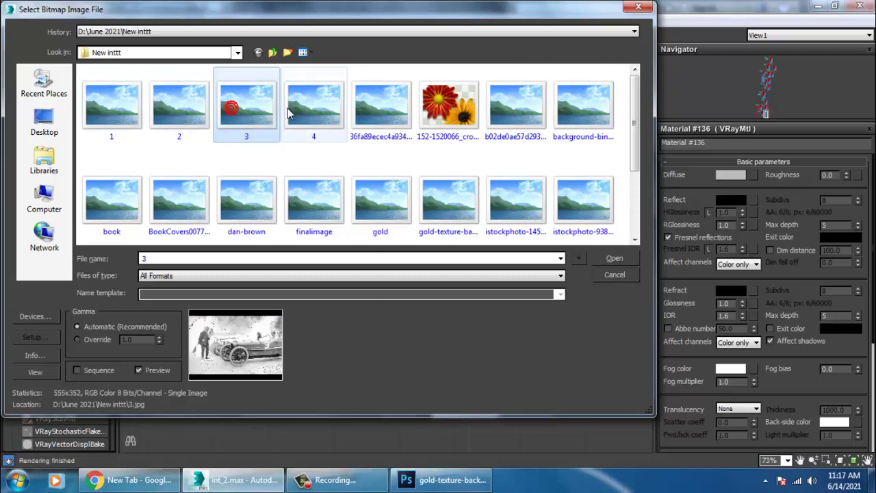
{"action": "double_click", "coordinate": [287, 113]}
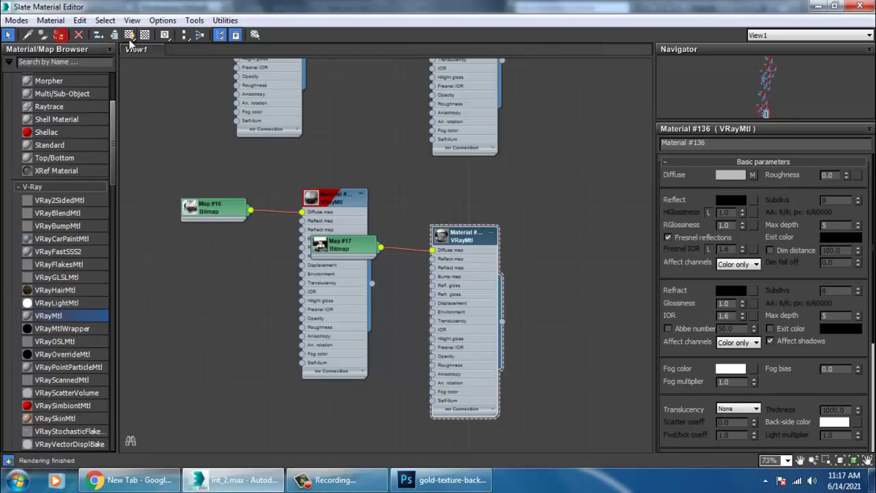
{"action": "left_click", "coordinate": [130, 37]}
{"action": "left_click", "coordinate": [818, 6]}
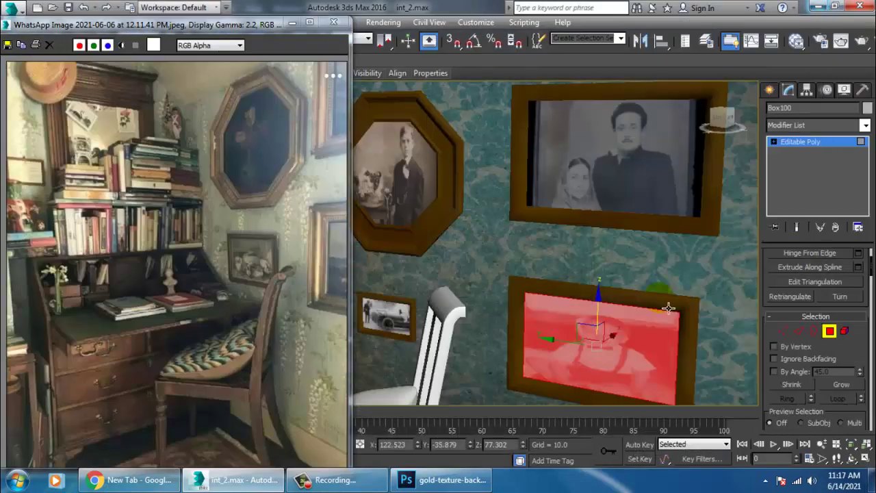
Add a UVW Map modifier with Box mapping to the picture polygon and stretch the mapping length to about 21.5
{"action": "left_click", "coordinate": [805, 127]}
{"action": "scroll", "coordinate": [849, 180], "scroll_direction": "down", "scroll_amount": 15}
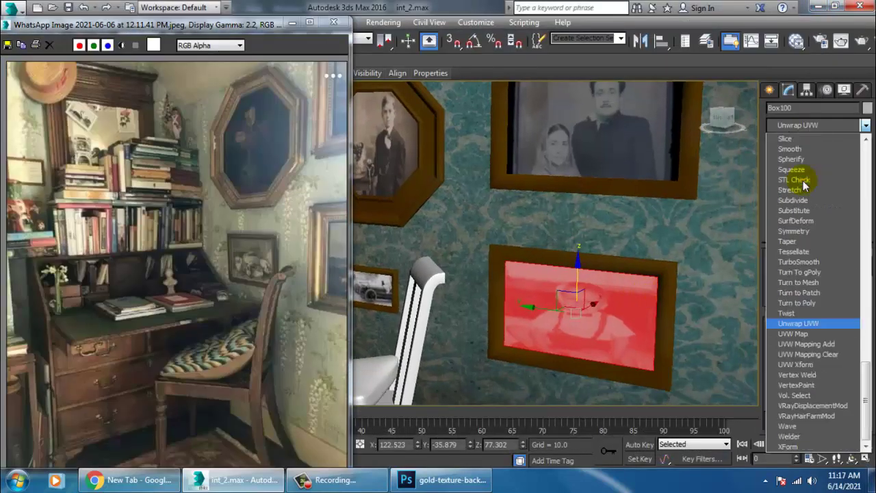
{"action": "left_click", "coordinate": [794, 333]}
{"action": "scroll", "coordinate": [644, 291], "scroll_direction": "up", "scroll_amount": 5}
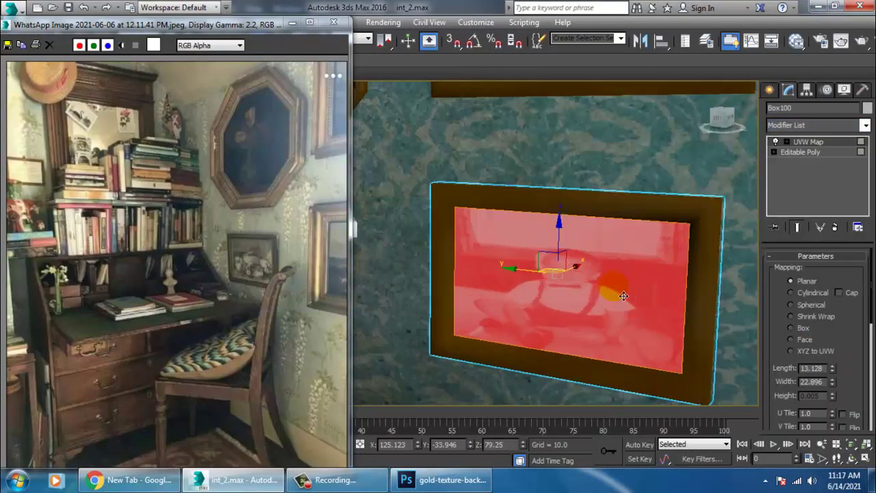
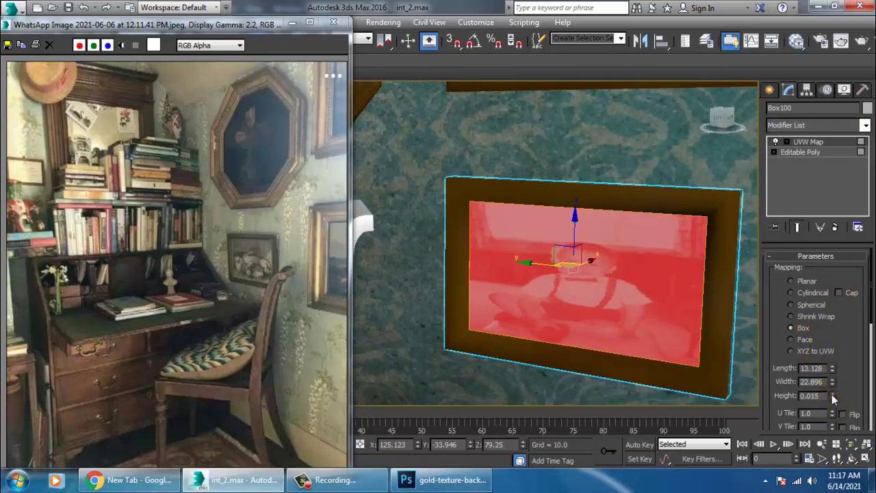
{"action": "left_click", "coordinate": [833, 399]}
{"action": "left_click", "coordinate": [831, 369]}
{"action": "left_click_drag", "start_coordinate": [832, 368], "coordinate": [839, 332]}
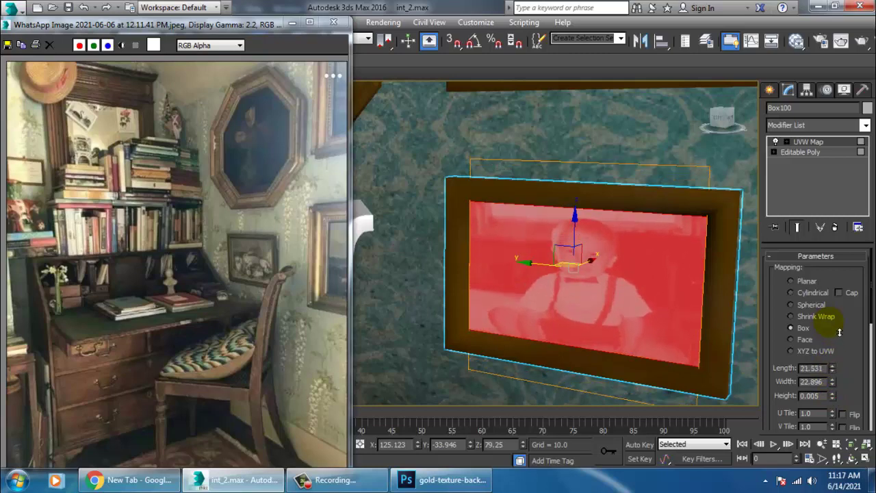
Raise the UVW Map gizmo about 1.76 units along Z to position the photo, and convert the frame to Editable Poly
{"action": "left_click_drag", "start_coordinate": [632, 325], "coordinate": [631, 320]}
{"action": "key", "text": "ctrl+z"}
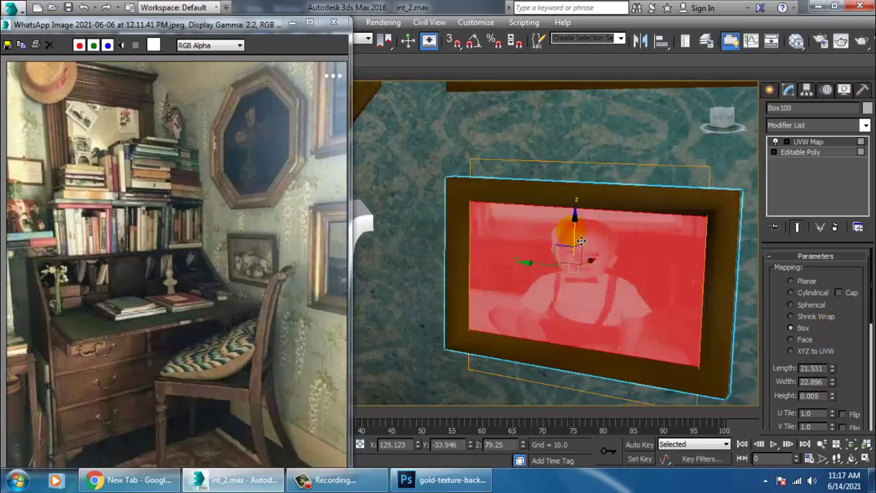
{"action": "left_click", "coordinate": [804, 151]}
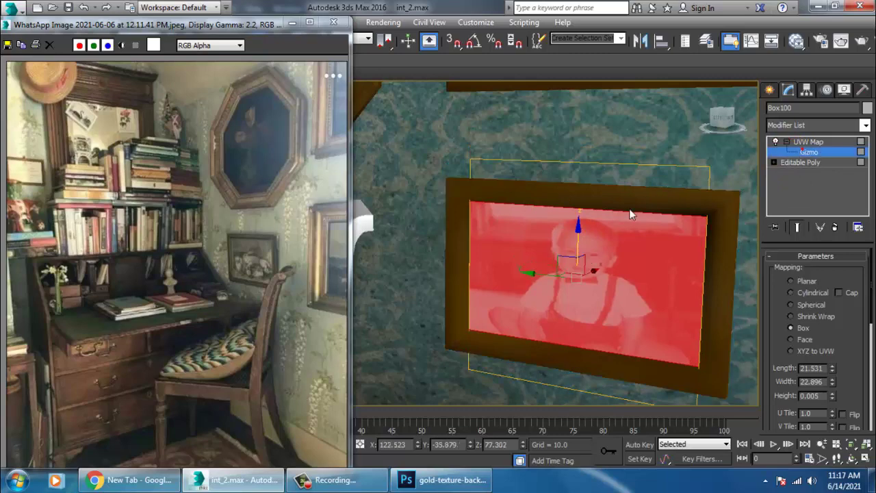
{"action": "left_click_drag", "start_coordinate": [578, 239], "coordinate": [622, 243]}
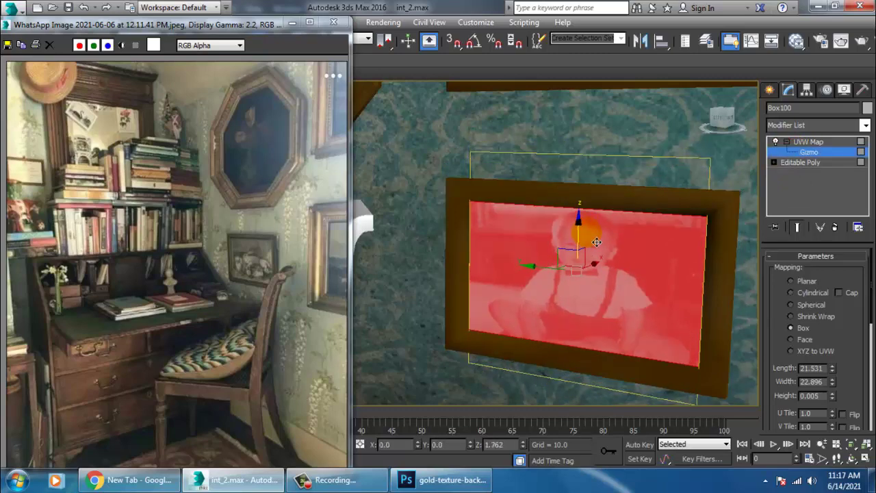
{"action": "right_click", "coordinate": [622, 241]}
{"action": "mouse_move", "coordinate": [706, 377]}
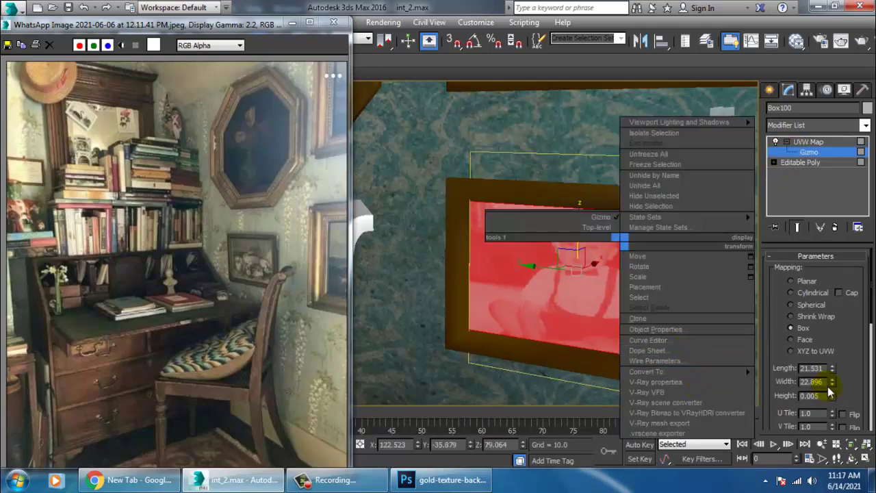
{"action": "left_click", "coordinate": [786, 382]}
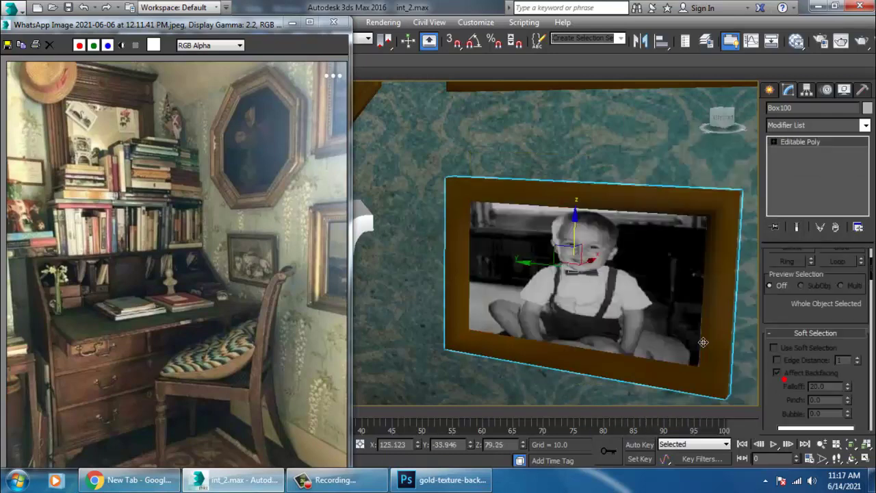
Deselect the frame and examine the desk area and bookshelf for objects that still lack textures
{"action": "scroll", "coordinate": [695, 356], "scroll_direction": "down", "scroll_amount": 10}
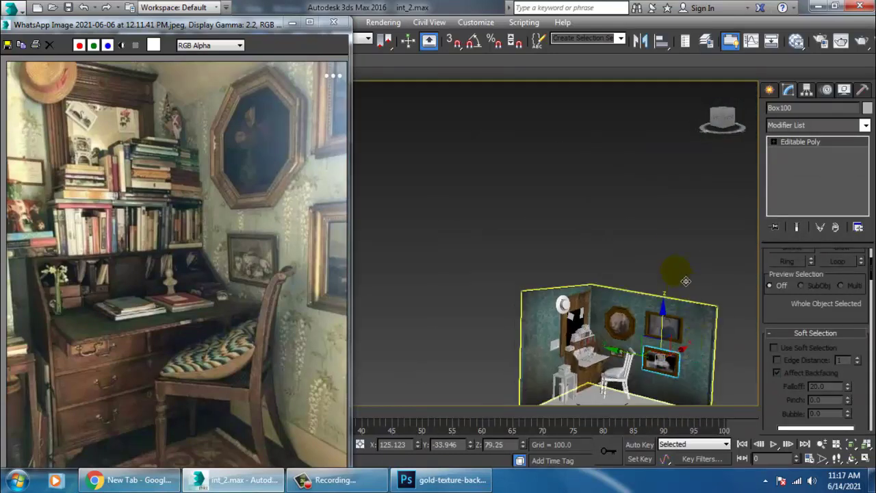
{"action": "left_click", "coordinate": [667, 271]}
{"action": "scroll", "coordinate": [621, 277], "scroll_direction": "up", "scroll_amount": 10}
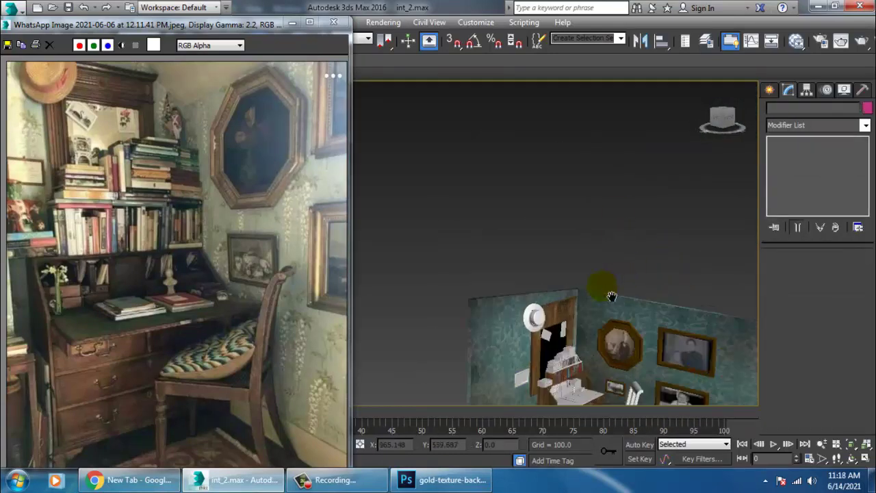
{"action": "scroll", "coordinate": [639, 236], "scroll_direction": "down", "scroll_amount": 8}
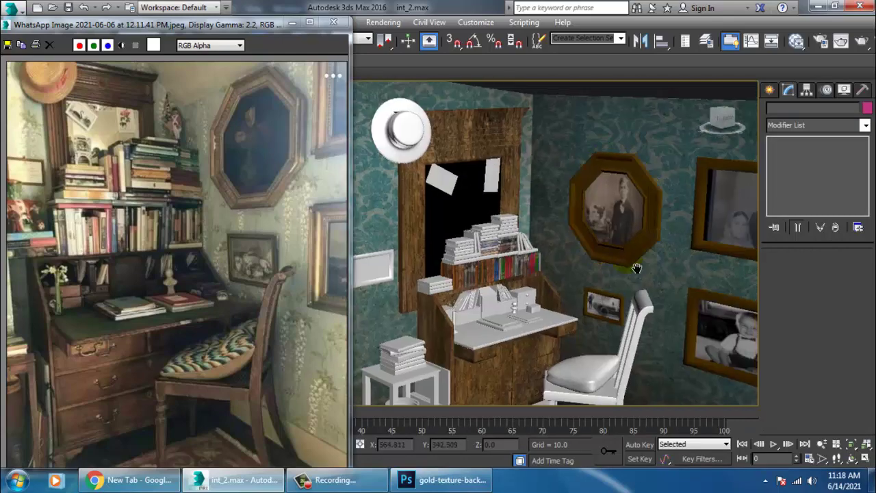
{"action": "middle_click_drag", "start_coordinate": [601, 293], "coordinate": [589, 266], "text": "alt"}
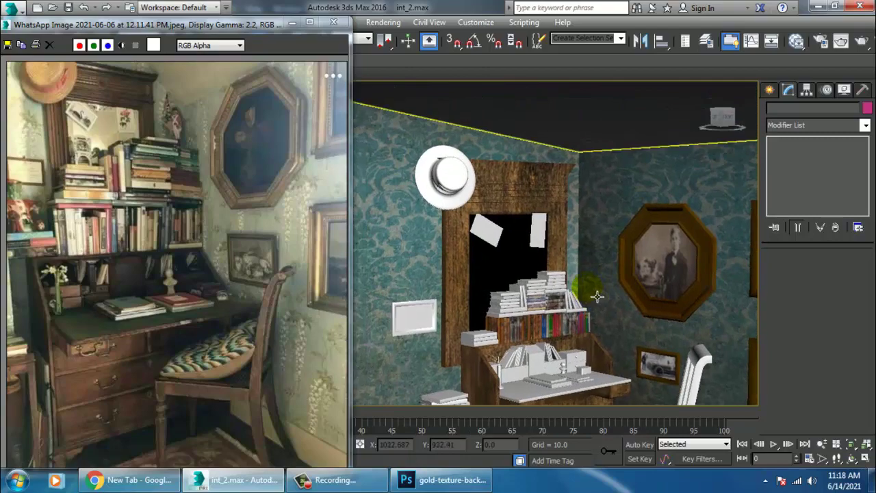
{"action": "scroll", "coordinate": [589, 266], "scroll_direction": "up", "scroll_amount": 10}
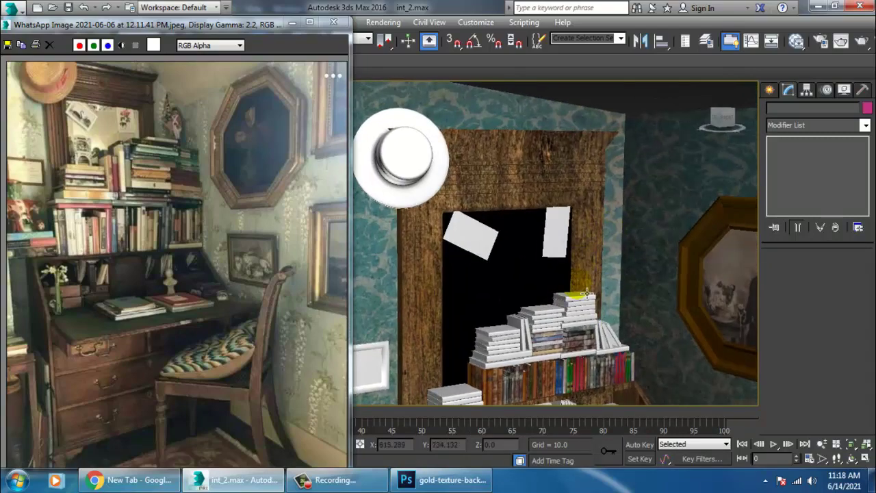
{"action": "scroll", "coordinate": [596, 278], "scroll_direction": "up", "scroll_amount": 8}
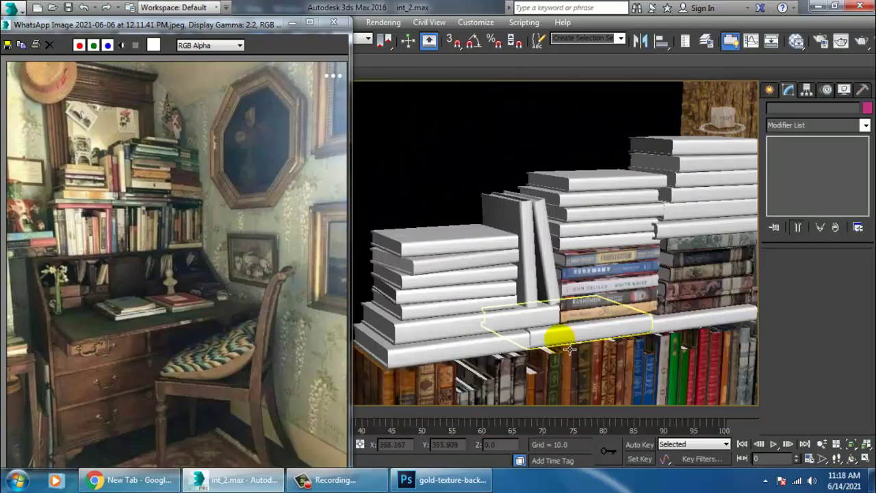
Attach the four upper books of the white stack on the shelf to the fifth book, combining them into one object
{"action": "left_click", "coordinate": [525, 293]}
{"action": "scroll", "coordinate": [513, 279], "scroll_direction": "down", "scroll_amount": 5}
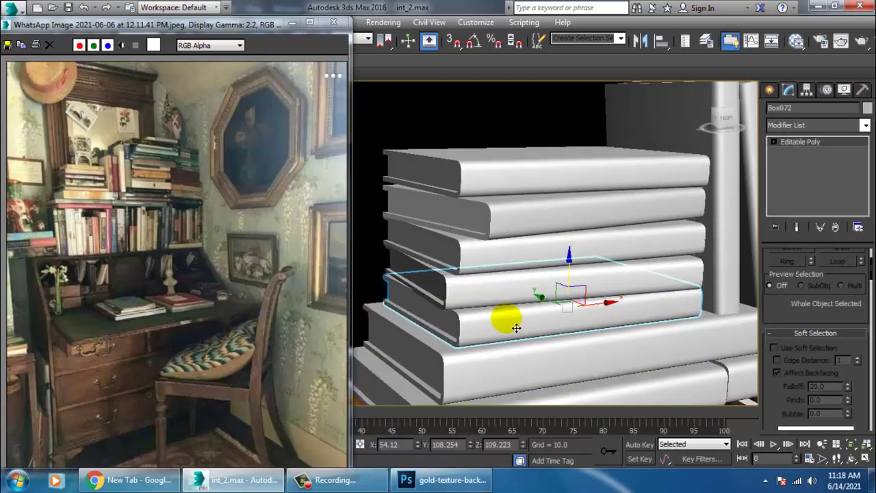
{"action": "left_click_drag", "start_coordinate": [804, 399], "coordinate": [782, 63]}
{"action": "left_click_drag", "start_coordinate": [780, 266], "coordinate": [782, 488]}
{"action": "left_click_drag", "start_coordinate": [785, 288], "coordinate": [786, 479]}
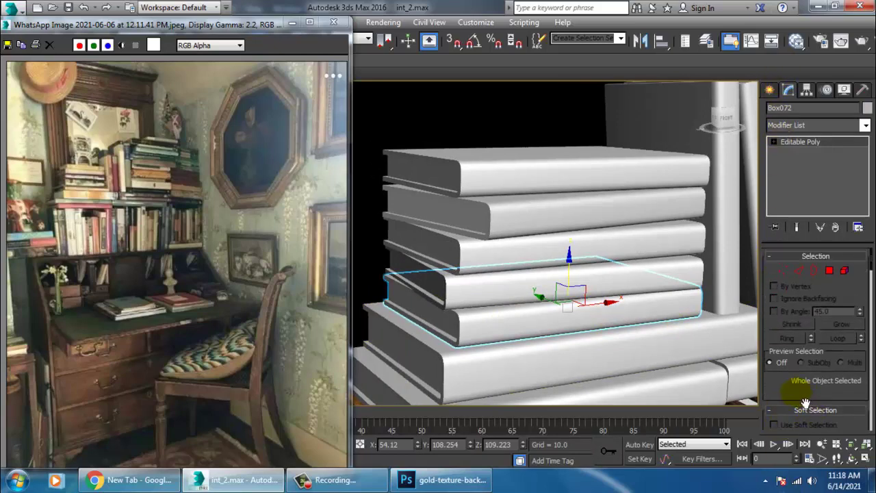
{"action": "left_click_drag", "start_coordinate": [806, 404], "coordinate": [805, 289]}
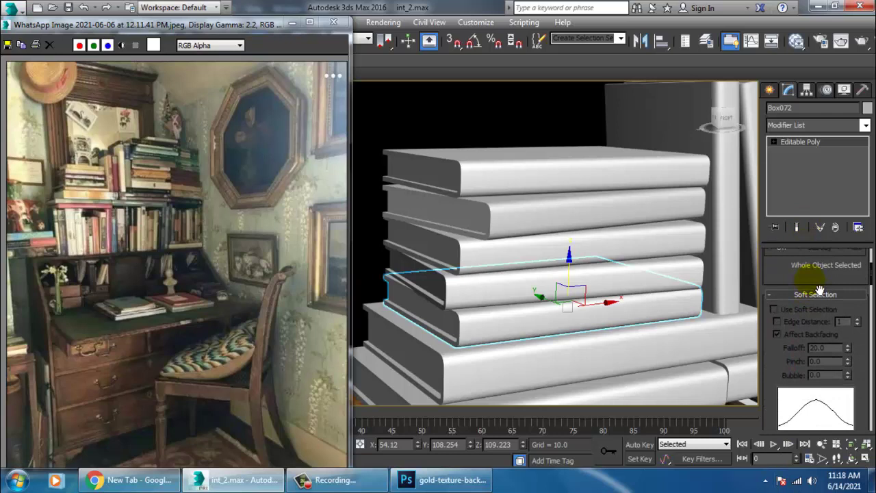
{"action": "left_click", "coordinate": [774, 142]}
{"action": "left_click", "coordinate": [811, 142]}
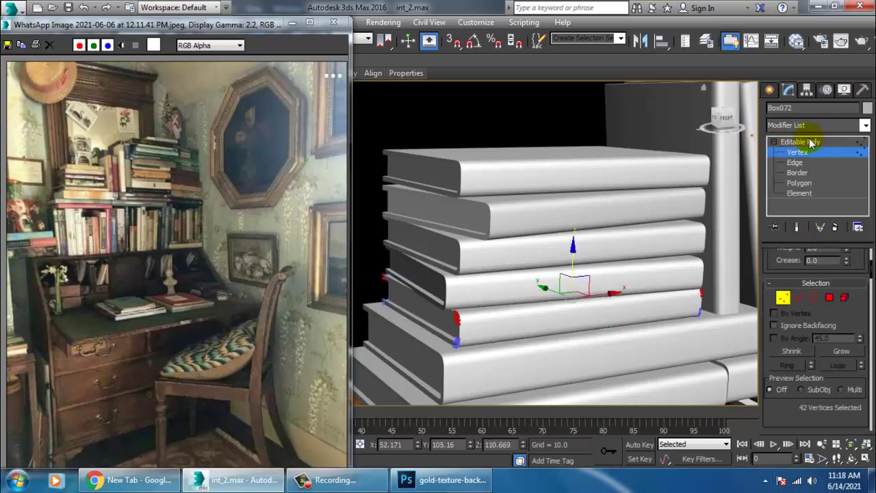
{"action": "left_click", "coordinate": [811, 142]}
{"action": "left_click_drag", "start_coordinate": [825, 376], "coordinate": [794, 41]}
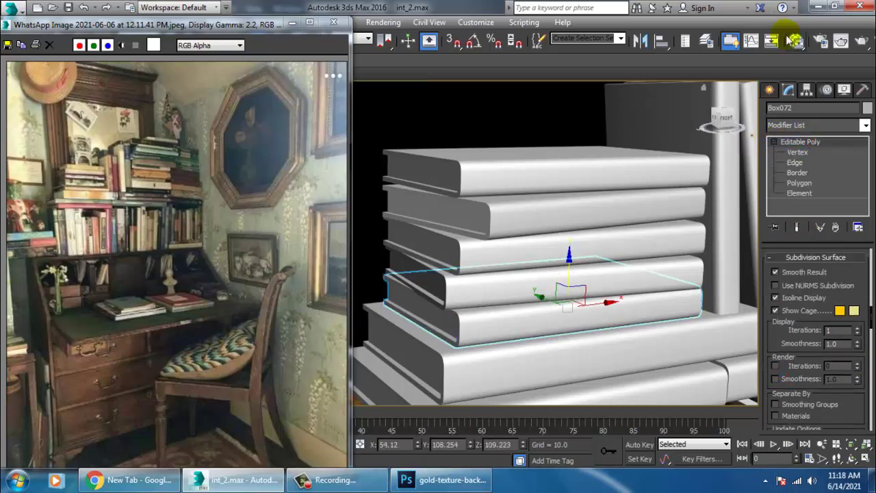
{"action": "scroll", "coordinate": [840, 405], "scroll_direction": "down", "scroll_amount": 10}
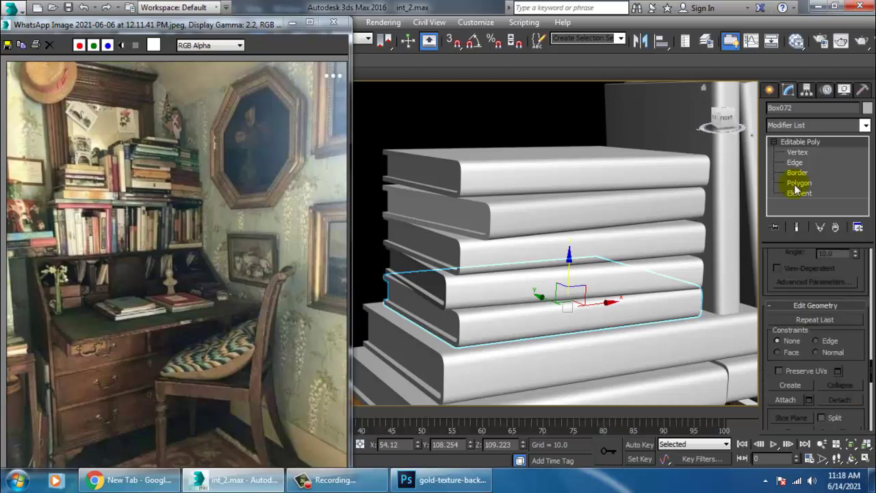
{"action": "left_click", "coordinate": [786, 399]}
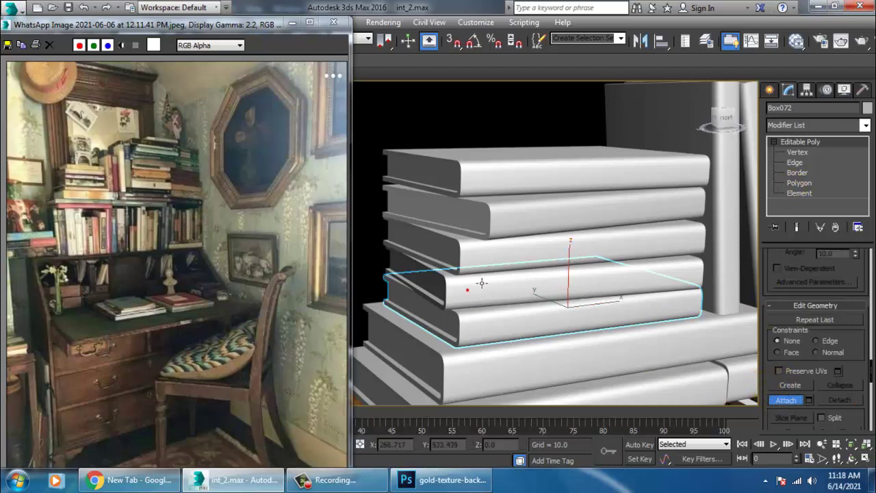
{"action": "left_click", "coordinate": [500, 248]}
{"action": "left_click", "coordinate": [507, 182]}
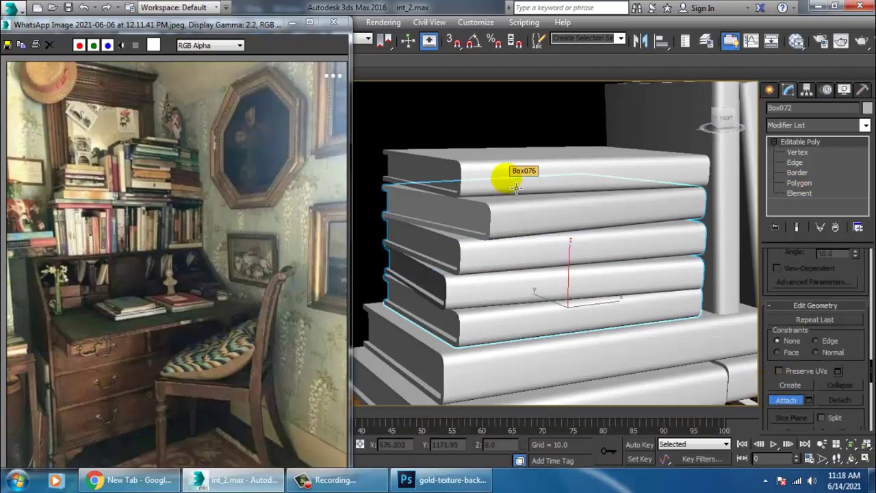
{"action": "left_click", "coordinate": [516, 188]}
{"action": "right_click", "coordinate": [514, 183]}
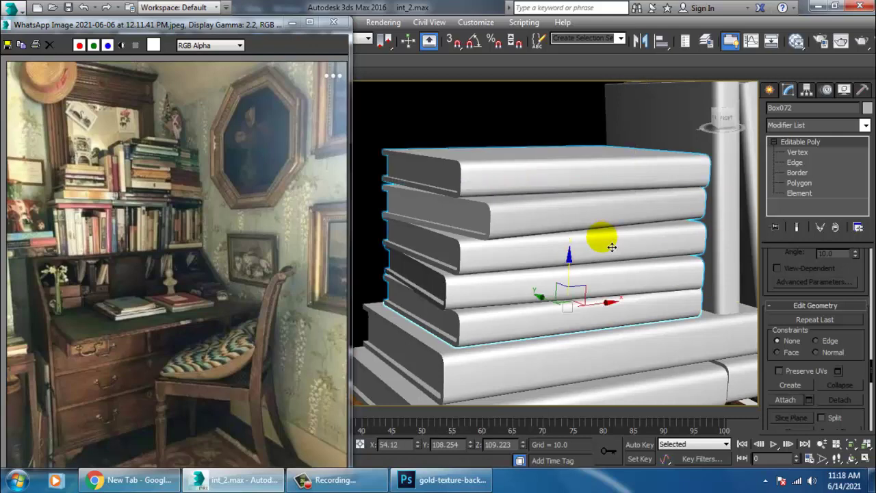
Find Material #14, the VRayMtl with the old book spines bitmap, in the Slate Material Editor and assign it to the combined book stack
{"action": "key", "text": "m"}
{"action": "middle_click_drag", "start_coordinate": [417, 248], "coordinate": [436, 407]}
{"action": "middle_click_drag", "start_coordinate": [493, 143], "coordinate": [498, 313]}
{"action": "middle_click_drag", "start_coordinate": [505, 163], "coordinate": [511, 302]}
{"action": "middle_click_drag", "start_coordinate": [515, 134], "coordinate": [517, 291]}
{"action": "middle_click_drag", "start_coordinate": [514, 170], "coordinate": [515, 338]}
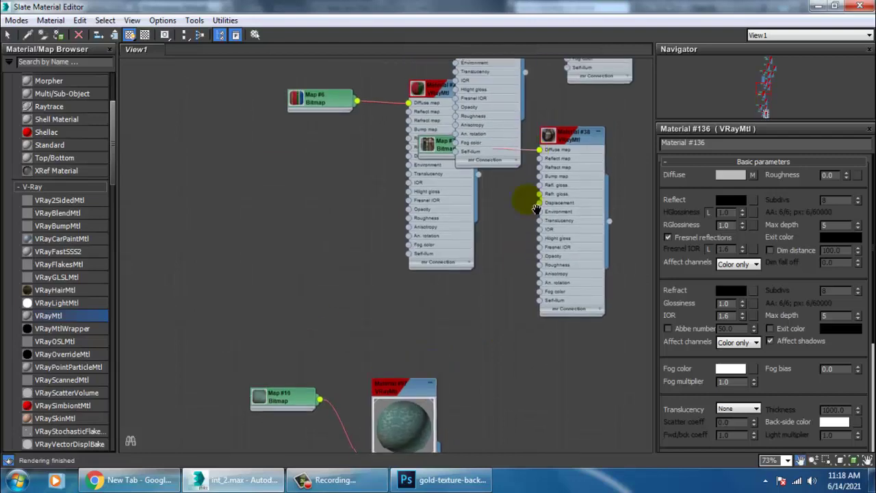
{"action": "middle_click_drag", "start_coordinate": [536, 209], "coordinate": [525, 277]}
{"action": "left_click", "coordinate": [558, 267]}
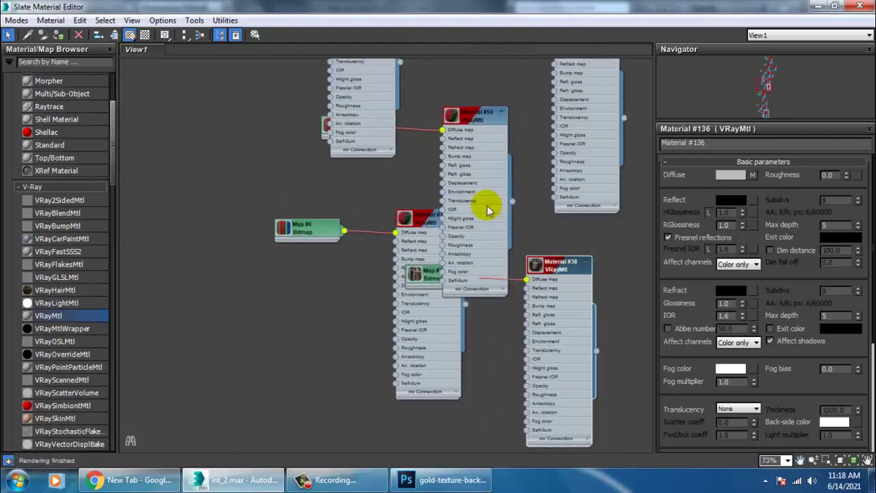
{"action": "middle_click_drag", "start_coordinate": [463, 132], "coordinate": [456, 287]}
{"action": "middle_click_drag", "start_coordinate": [521, 185], "coordinate": [507, 330]}
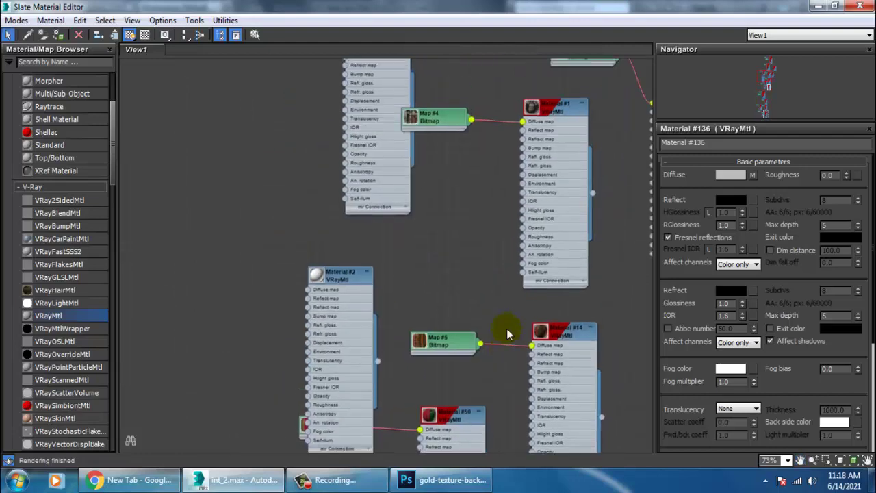
{"action": "left_click", "coordinate": [560, 337]}
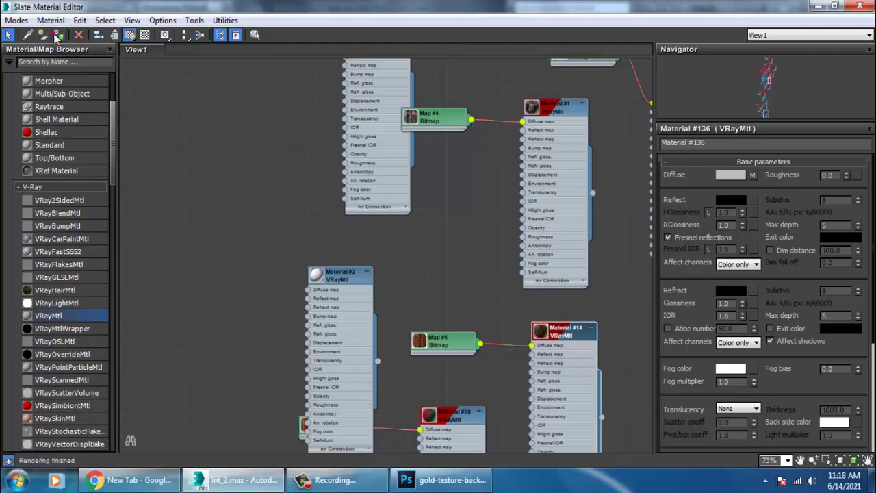
{"action": "left_click", "coordinate": [819, 7]}
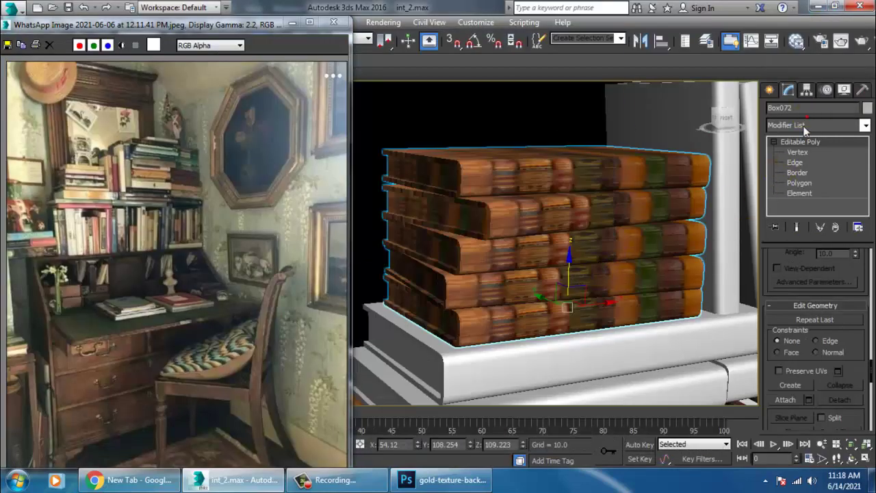
Add a UVW Map modifier with Box mapping to the book stack and activate its gizmo
{"action": "left_click", "coordinate": [805, 126]}
{"action": "scroll", "coordinate": [805, 193], "scroll_direction": "down", "scroll_amount": 5}
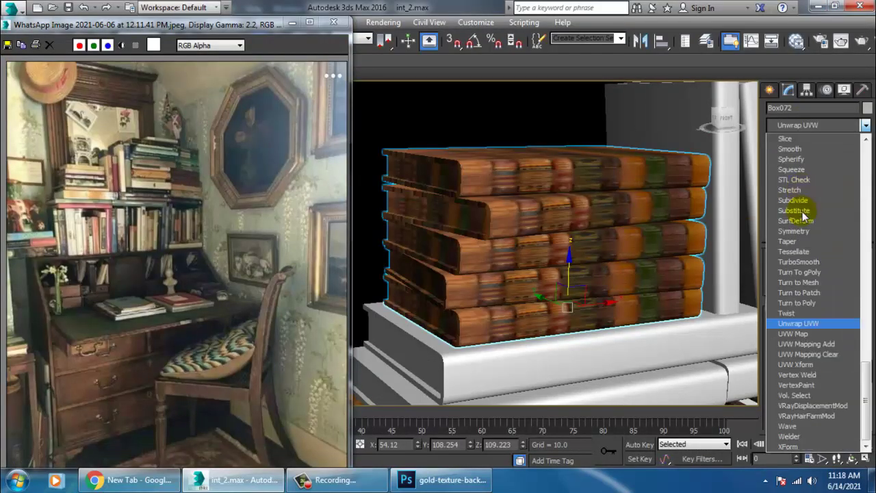
{"action": "left_click", "coordinate": [801, 333]}
{"action": "left_click", "coordinate": [786, 141]}
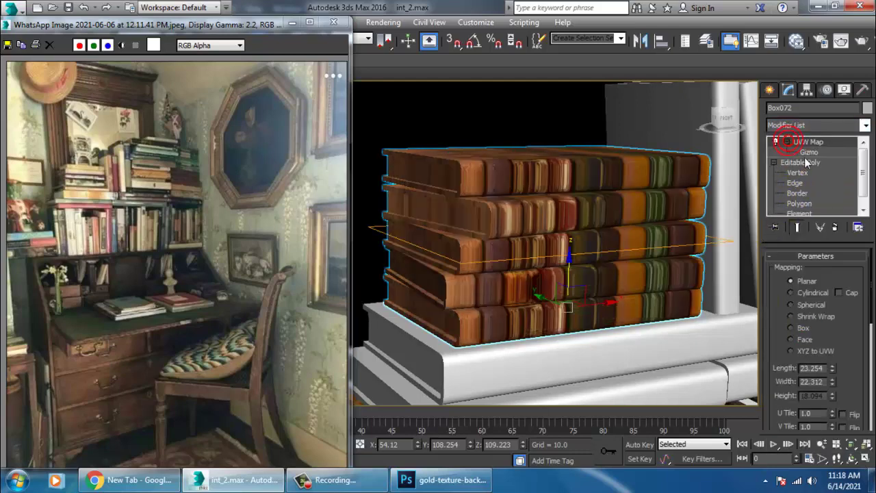
{"action": "left_click", "coordinate": [808, 153]}
{"action": "left_click", "coordinate": [803, 329]}
{"action": "left_click", "coordinate": [808, 152]}
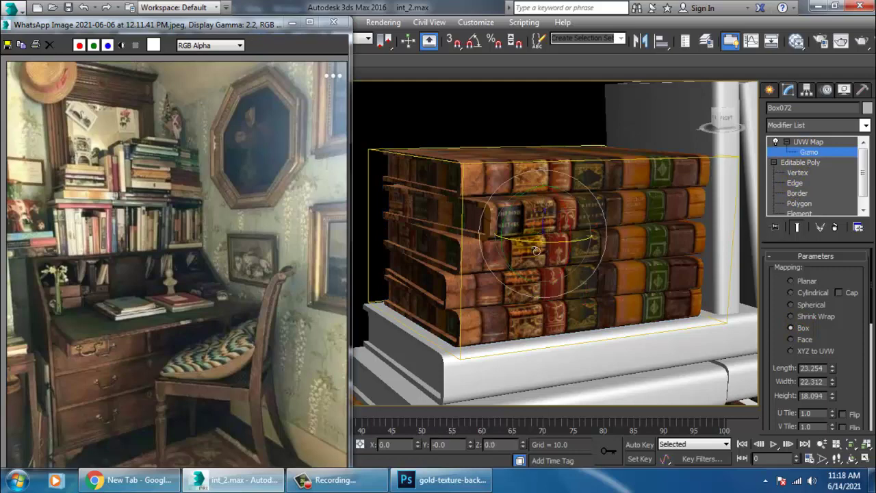
Rotate the UVW Map gizmo so the spine images run lengthwise along the stacked books, and convert the stack to Editable Poly
{"action": "left_click_drag", "start_coordinate": [513, 237], "coordinate": [518, 209]}
{"action": "key", "text": "ctrl+z"}
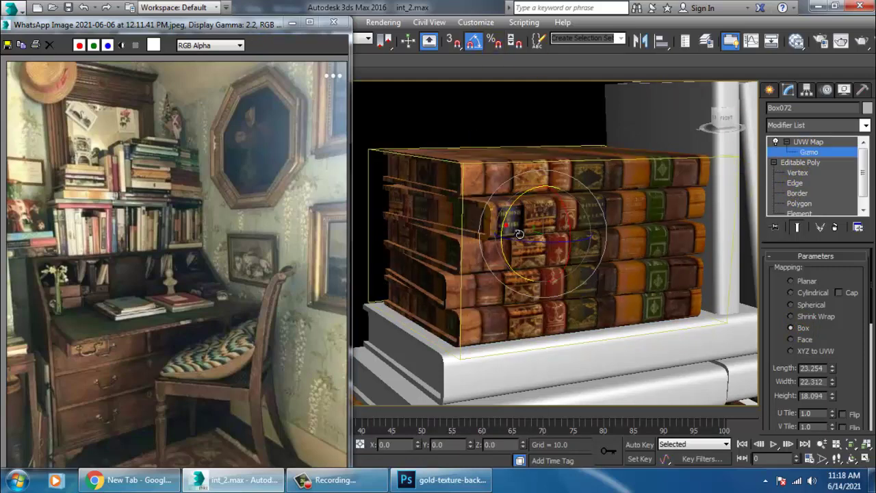
{"action": "left_click_drag", "start_coordinate": [508, 226], "coordinate": [512, 183]}
{"action": "key", "text": "w"}
{"action": "left_click_drag", "start_coordinate": [862, 368], "coordinate": [848, 329]}
{"action": "middle_click_drag", "start_coordinate": [606, 260], "coordinate": [631, 255], "text": "alt"}
{"action": "right_click", "coordinate": [603, 203]}
{"action": "mouse_move", "coordinate": [668, 330]}
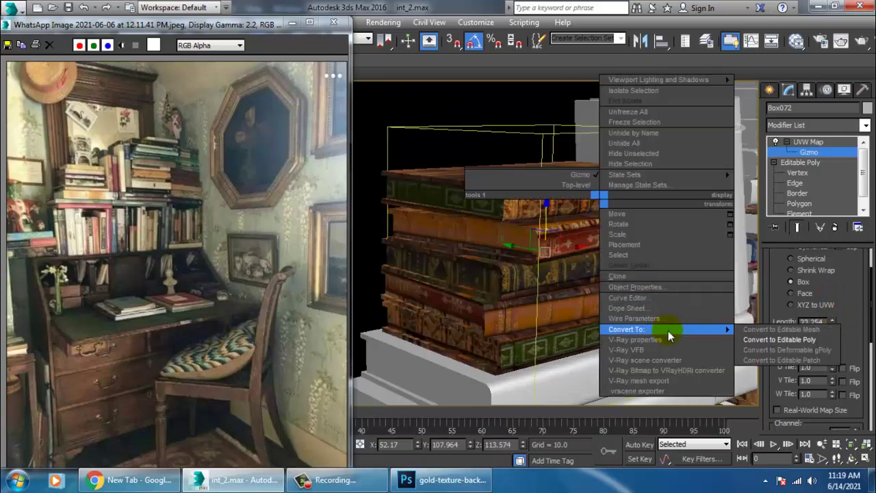
{"action": "left_click", "coordinate": [786, 336]}
Select the page-side polygons of the five stacked books and assign the plain white Material #2 to them
{"action": "key", "text": "4"}
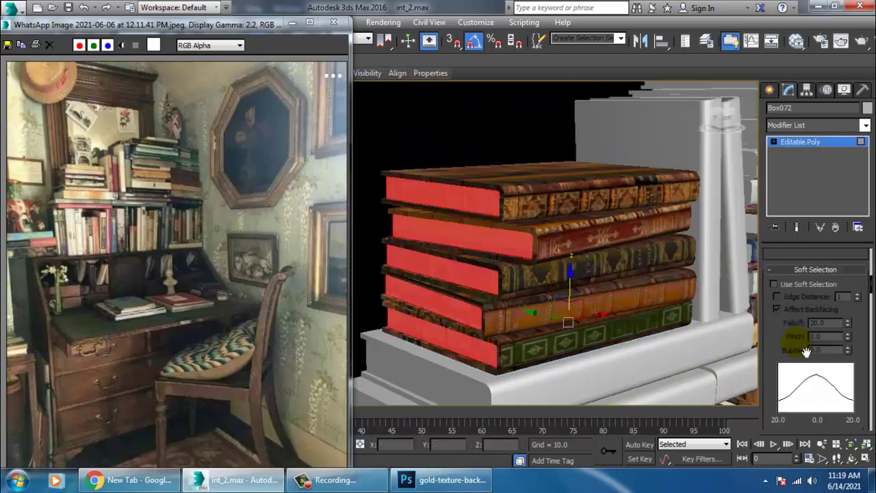
{"action": "middle_click_drag", "start_coordinate": [646, 320], "coordinate": [614, 312], "text": "alt"}
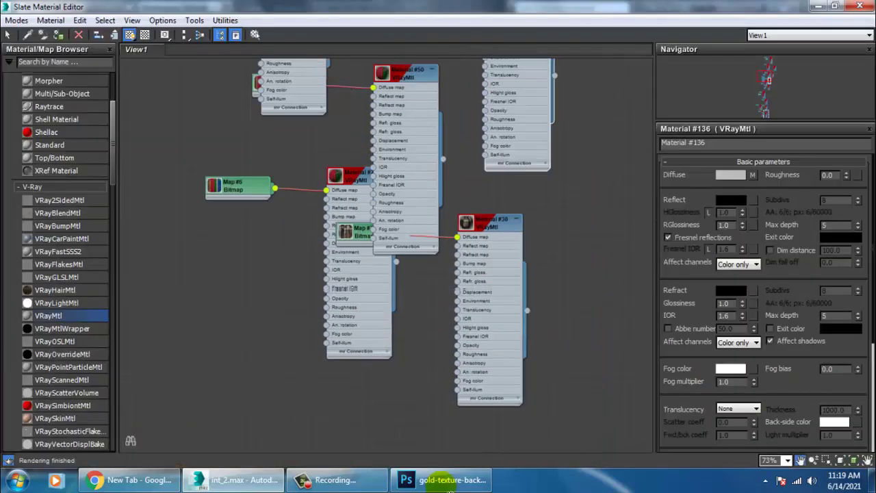
{"action": "right_click", "coordinate": [438, 480]}
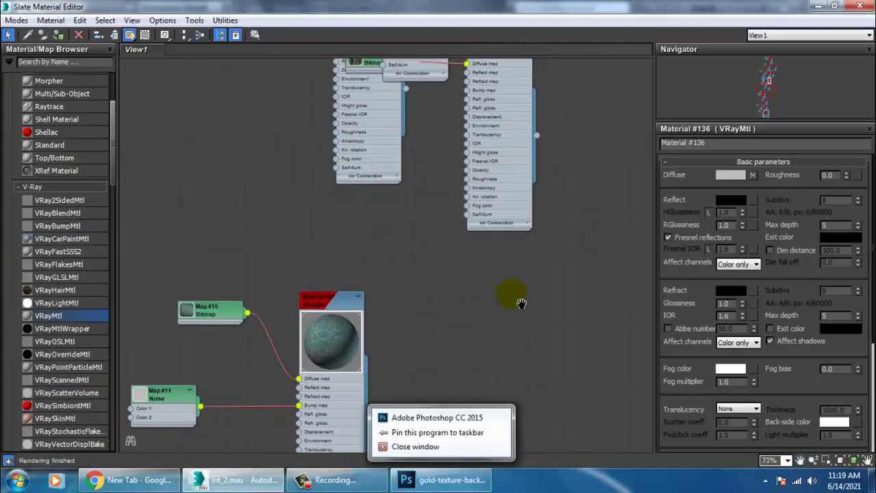
{"action": "middle_click_drag", "start_coordinate": [521, 303], "coordinate": [556, 2]}
{"action": "scroll", "coordinate": [504, 249], "scroll_direction": "down", "scroll_amount": 3}
{"action": "middle_click_drag", "start_coordinate": [504, 253], "coordinate": [542, 390]}
{"action": "left_click", "coordinate": [401, 195]}
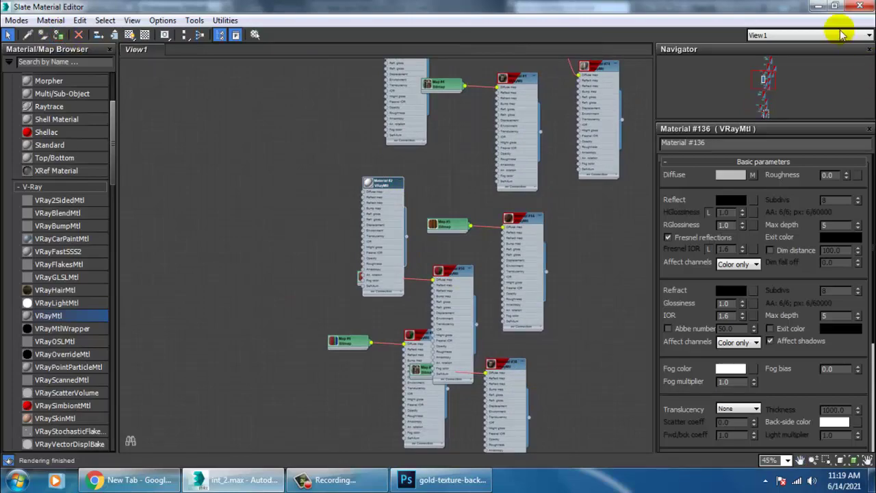
{"action": "left_click", "coordinate": [819, 5]}
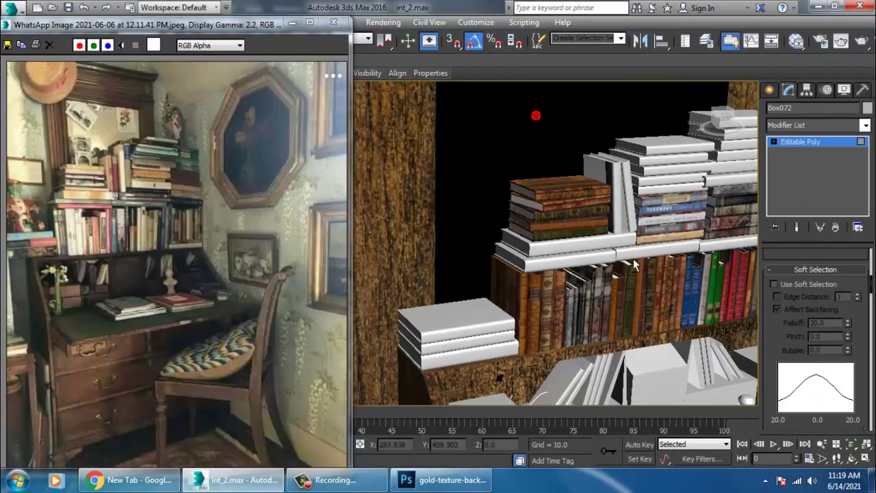
Switch to Photoshop, bring up the Open dialog for the New inttt folder, and preview the crowdspring book cover image
{"action": "scroll", "coordinate": [634, 266], "scroll_direction": "up", "scroll_amount": 8}
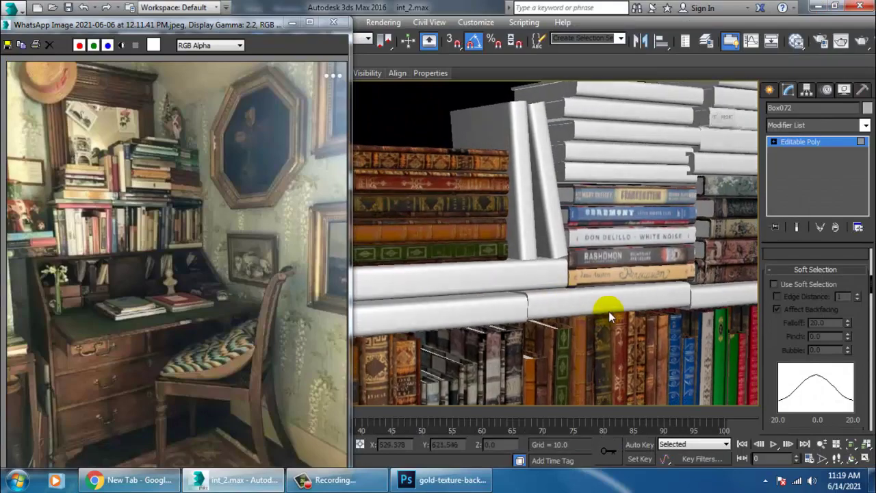
{"action": "left_click", "coordinate": [445, 480]}
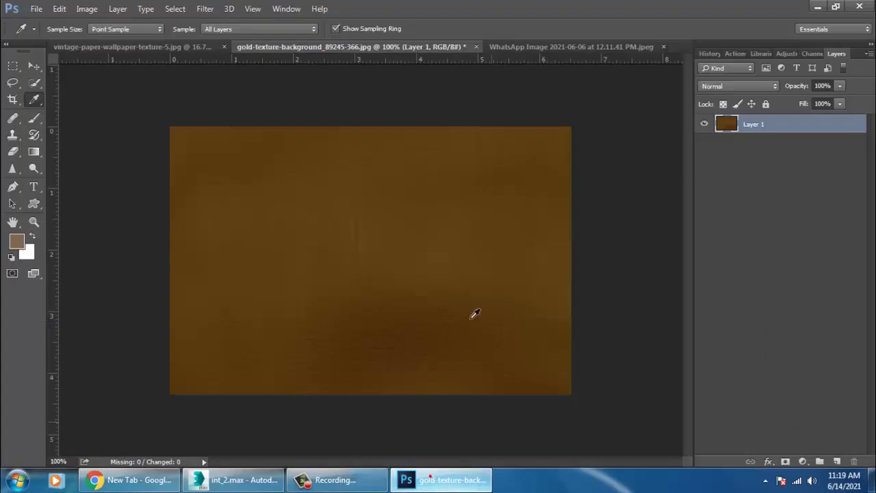
{"action": "left_click", "coordinate": [41, 11]}
{"action": "left_click", "coordinate": [62, 35]}
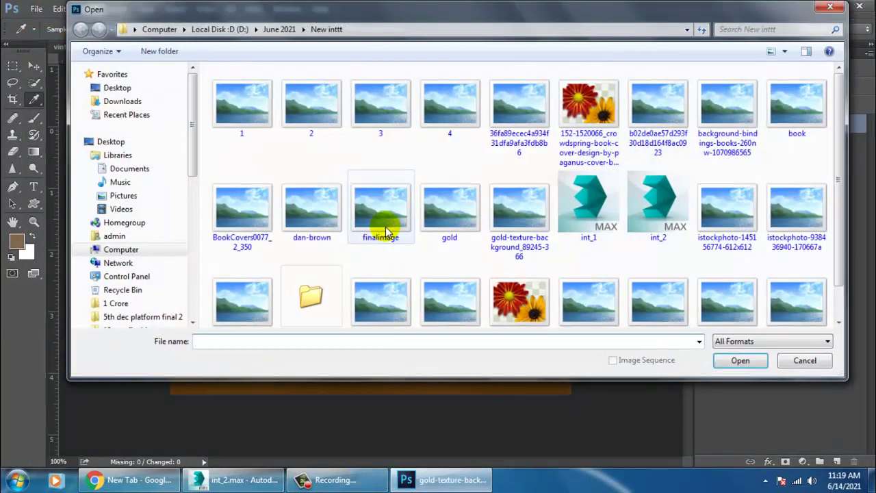
{"action": "left_click", "coordinate": [589, 103]}
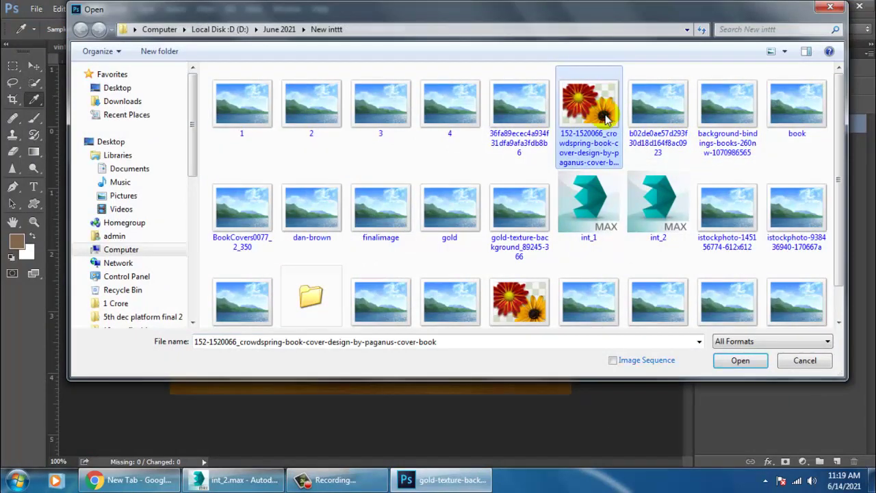
{"action": "right_click", "coordinate": [606, 117]}
{"action": "left_click", "coordinate": [640, 139]}
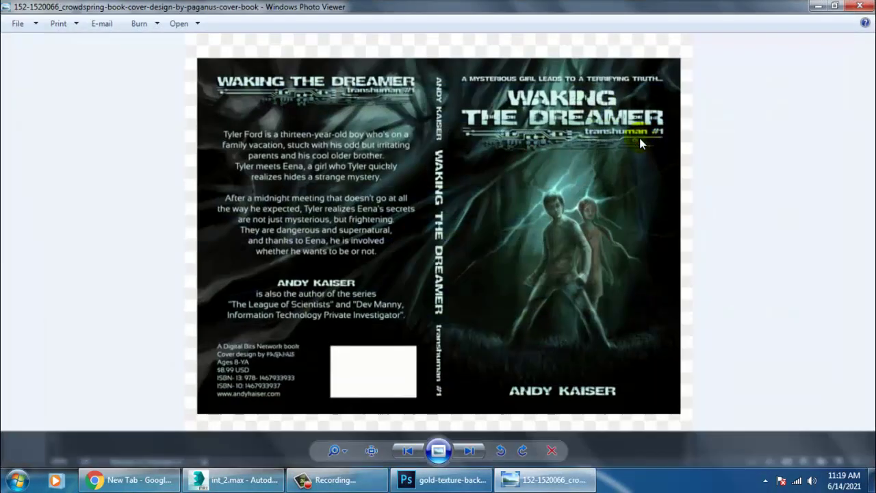
Browse the other images in the texture folder for a suitable book spine picture, and close the viewer
{"action": "key", "text": "Right"}
{"action": "key", "text": "Right"}
{"action": "key", "text": "Right"}
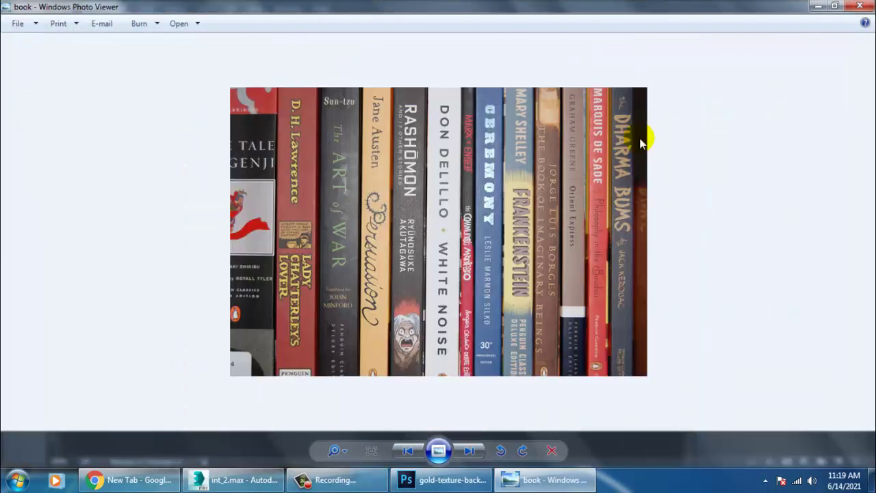
{"action": "key", "text": "Right"}
{"action": "key", "text": "Right"}
{"action": "key", "text": "Right"}
{"action": "key", "text": "Right"}
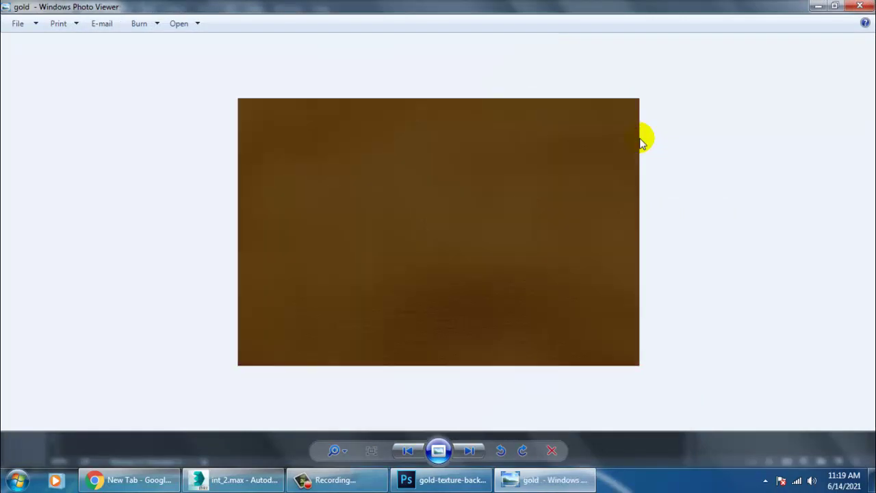
{"action": "key", "text": "Right"}
{"action": "key", "text": "Right"}
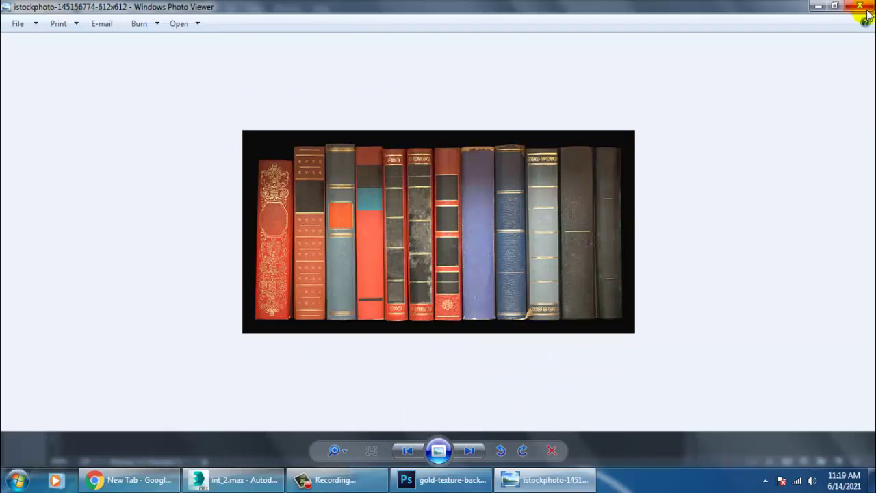
{"action": "key", "text": "Right"}
{"action": "key", "text": "Right"}
{"action": "key", "text": "Right"}
{"action": "key", "text": "Right"}
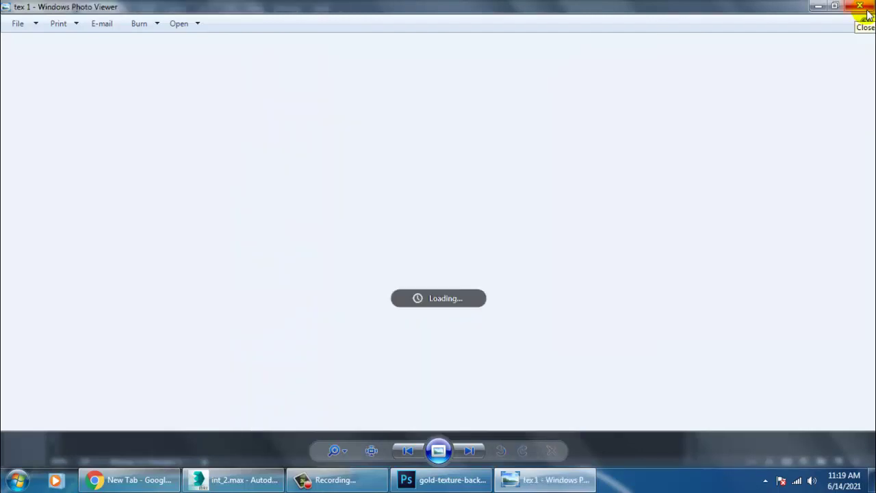
{"action": "key", "text": "Right"}
{"action": "key", "text": "Right"}
{"action": "key", "text": "Right"}
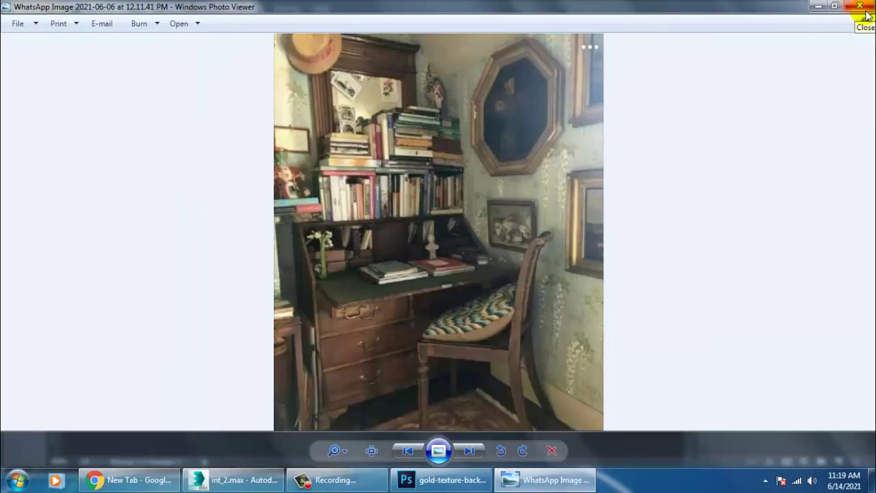
{"action": "key", "text": "Right"}
{"action": "key", "text": "Right"}
{"action": "key", "text": "Right"}
{"action": "key", "text": "Right"}
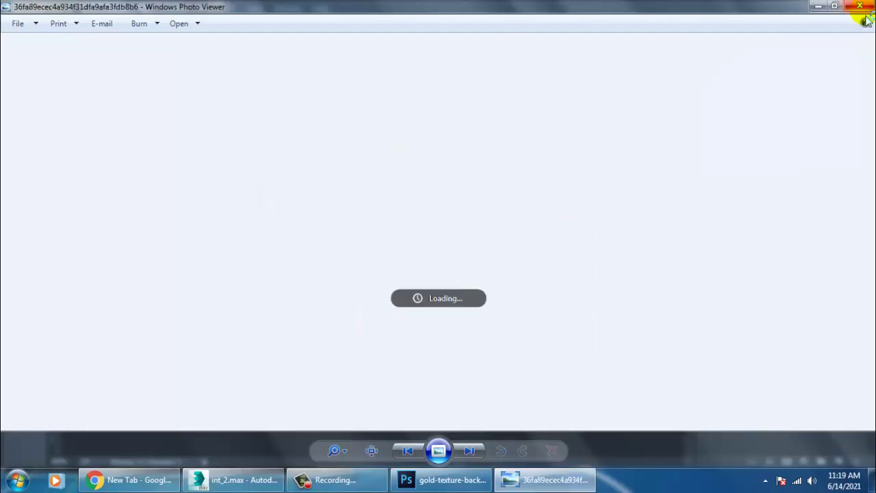
{"action": "key", "text": "Right"}
{"action": "key", "text": "Right"}
{"action": "key", "text": "Right"}
{"action": "key", "text": "Right"}
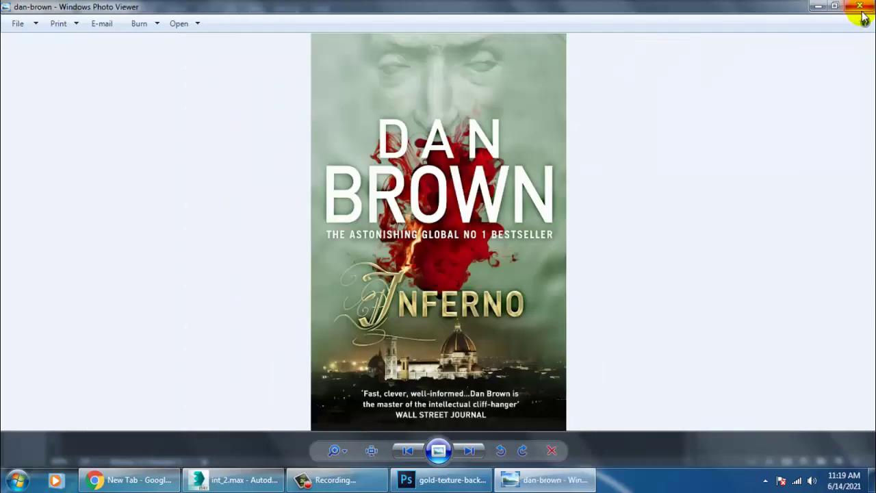
{"action": "key", "text": "Right"}
{"action": "key", "text": "Right"}
{"action": "key", "text": "Right"}
{"action": "key", "text": "Right"}
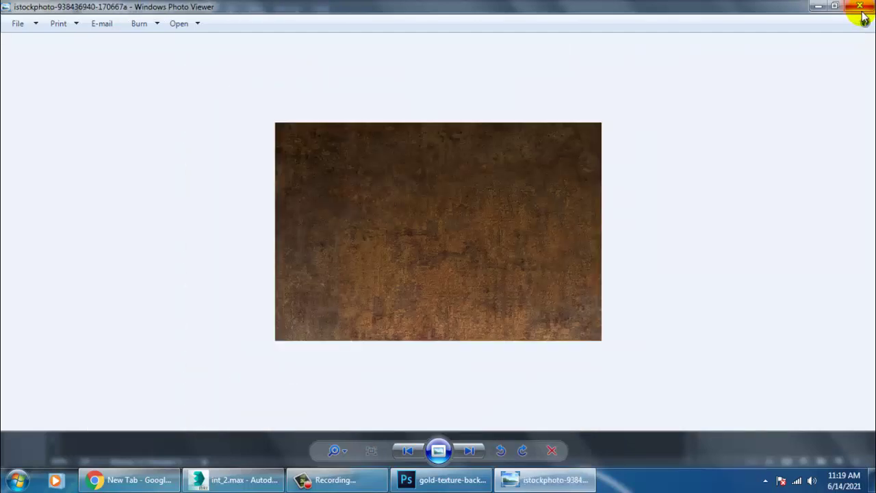
{"action": "key", "text": "Right"}
{"action": "left_click", "coordinate": [860, 7]}
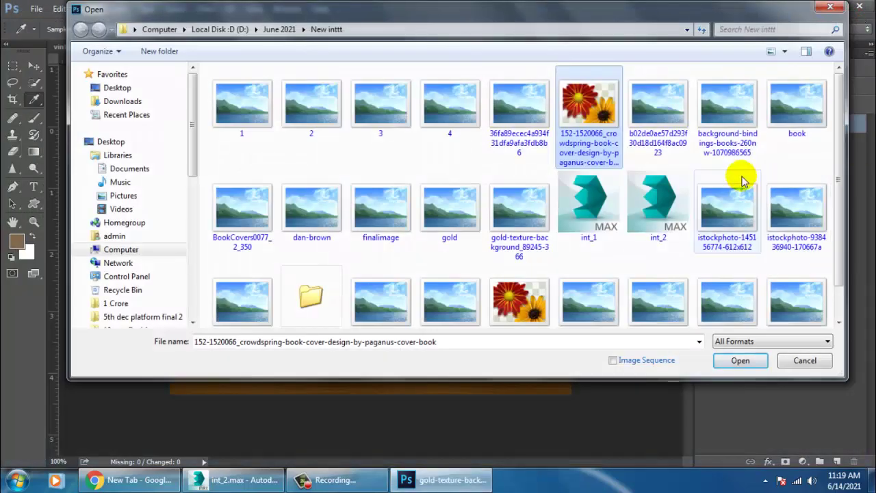
{"action": "left_click", "coordinate": [659, 216]}
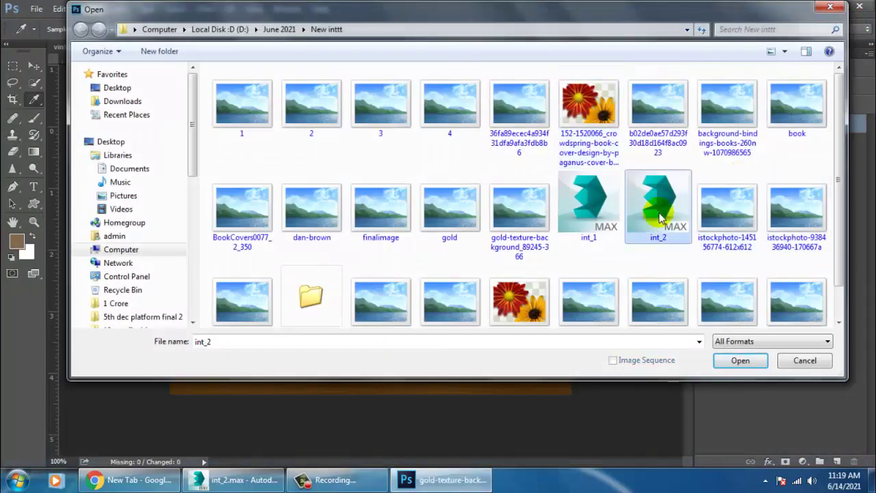
{"action": "left_click", "coordinate": [748, 218]}
{"action": "double_click", "coordinate": [748, 226]}
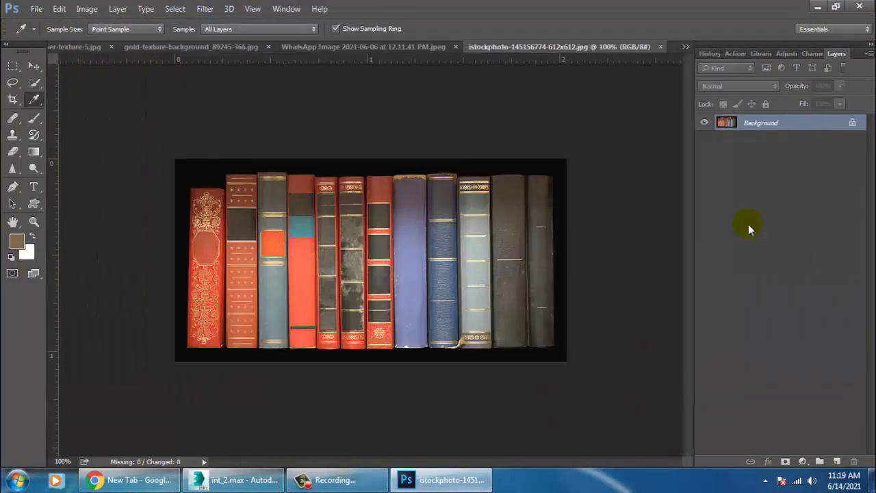
{"action": "double_click", "coordinate": [758, 124]}
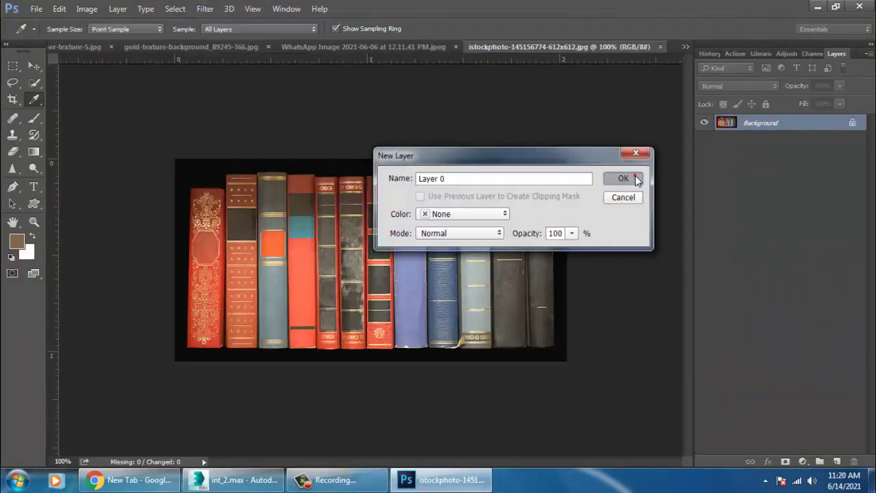
{"action": "left_click", "coordinate": [623, 179]}
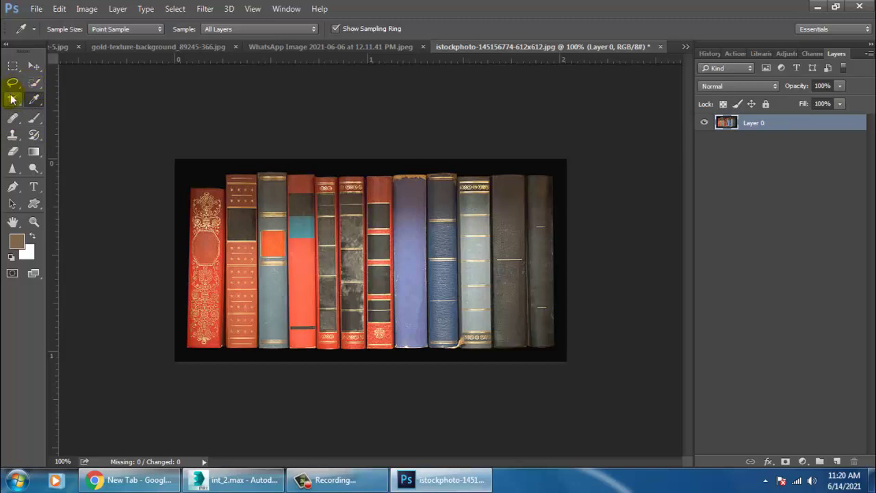
Erase the black background around the book spines with the Magic Eraser tool, leaving it transparent
{"action": "left_click", "coordinate": [35, 85]}
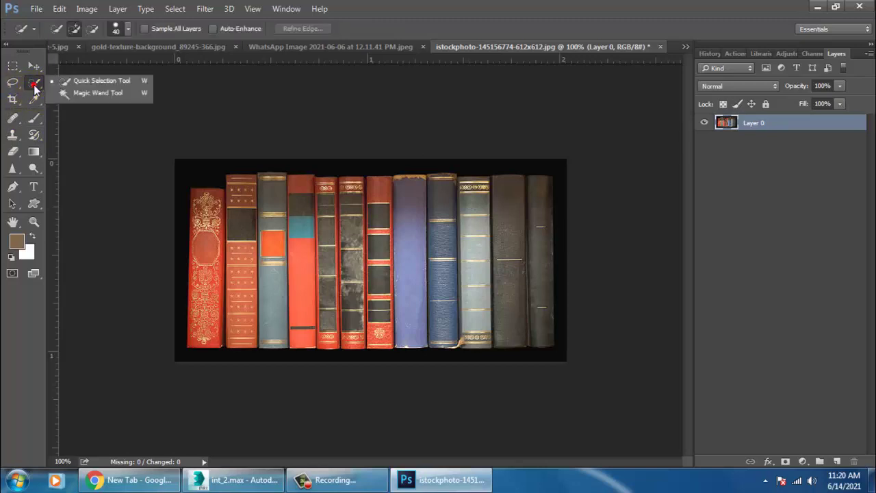
{"action": "left_click", "coordinate": [12, 150]}
{"action": "left_click", "coordinate": [91, 176]}
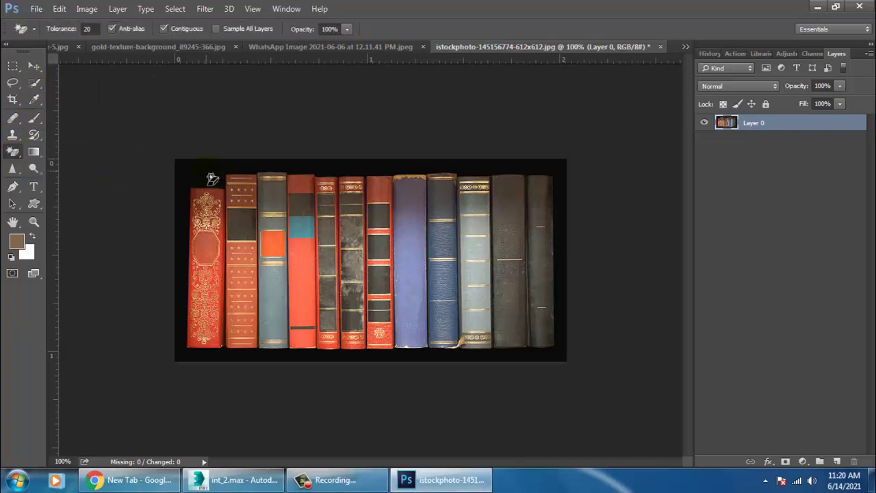
{"action": "left_click", "coordinate": [206, 172]}
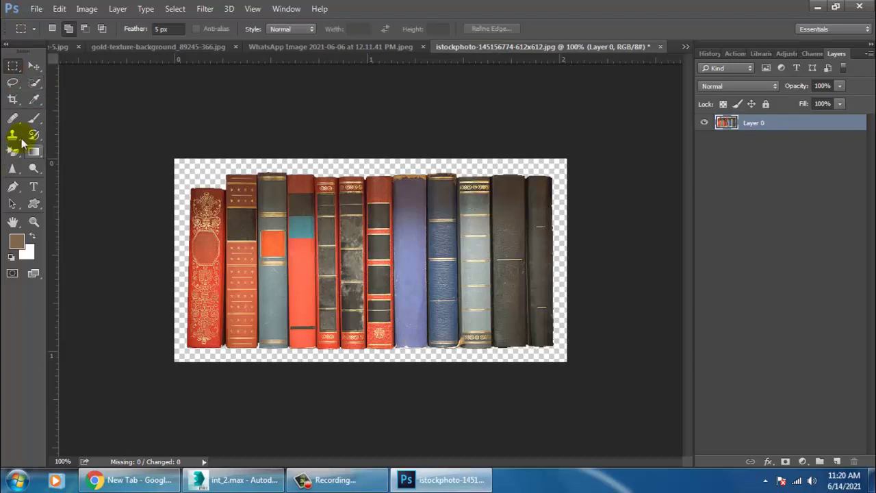
Crop the canvas on all four sides close to the row of book spines
{"action": "left_click", "coordinate": [12, 100]}
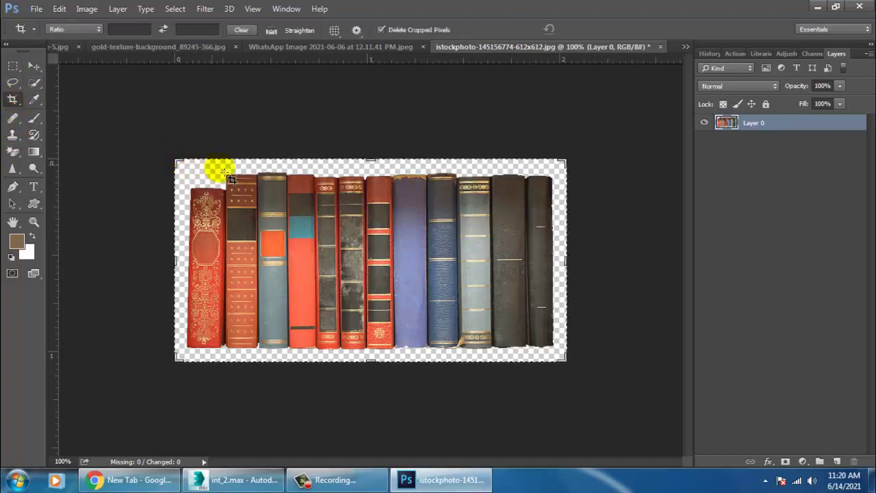
{"action": "left_click_drag", "start_coordinate": [370, 161], "coordinate": [383, 171]}
{"action": "left_click_drag", "start_coordinate": [374, 361], "coordinate": [369, 349]}
{"action": "left_click_drag", "start_coordinate": [567, 267], "coordinate": [560, 260]}
{"action": "left_click_drag", "start_coordinate": [185, 266], "coordinate": [188, 260]}
{"action": "double_click", "coordinate": [227, 271]}
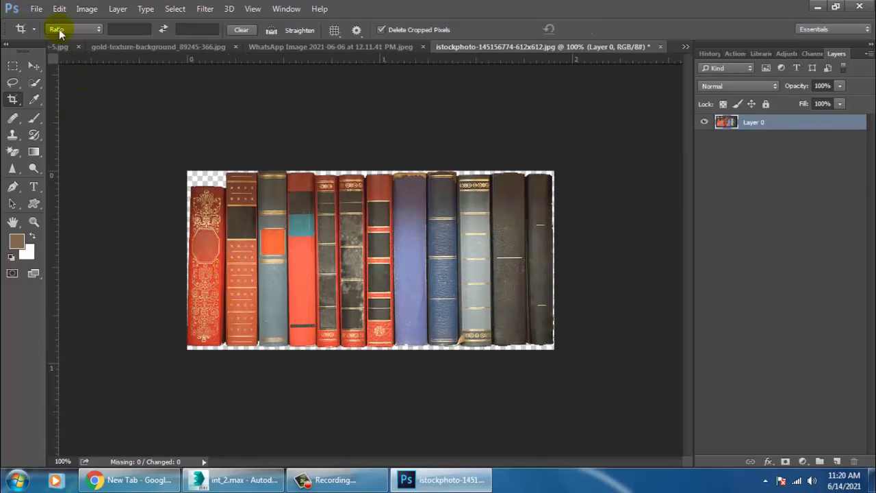
{"action": "left_click", "coordinate": [37, 9]}
{"action": "left_click", "coordinate": [96, 150]}
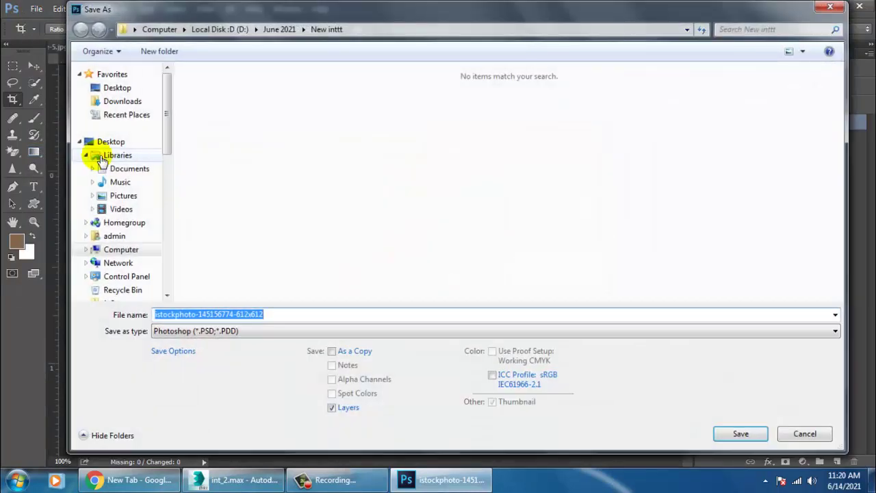
{"action": "left_click", "coordinate": [261, 331]}
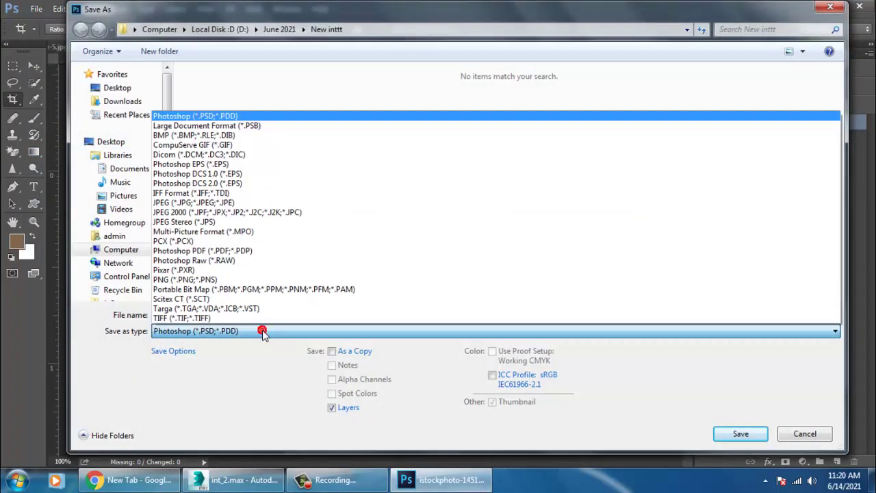
{"action": "left_click", "coordinate": [207, 280]}
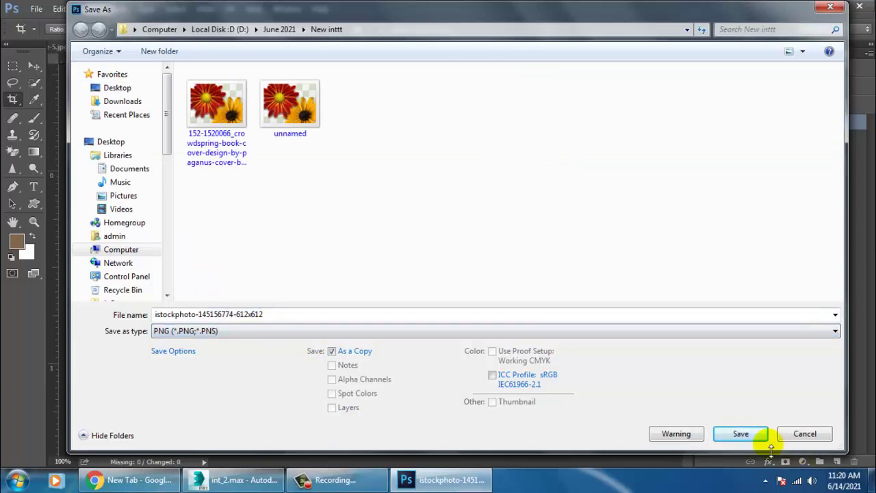
{"action": "left_click", "coordinate": [748, 435]}
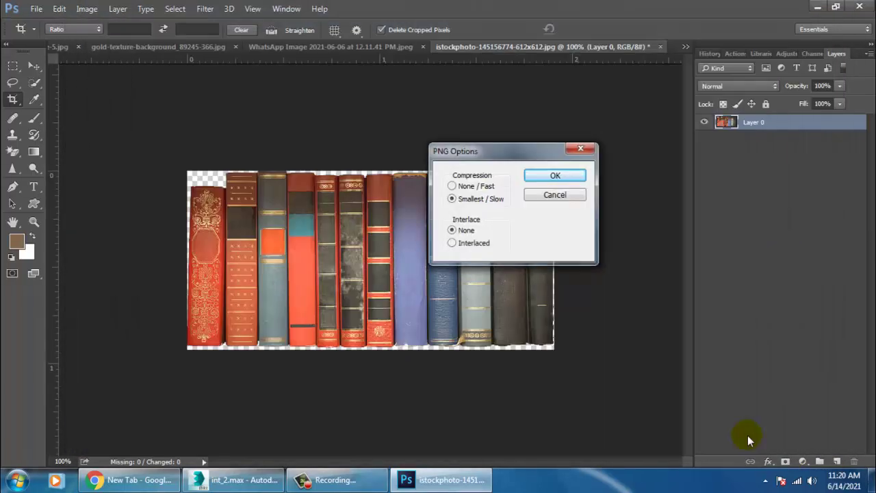
{"action": "left_click", "coordinate": [474, 245]}
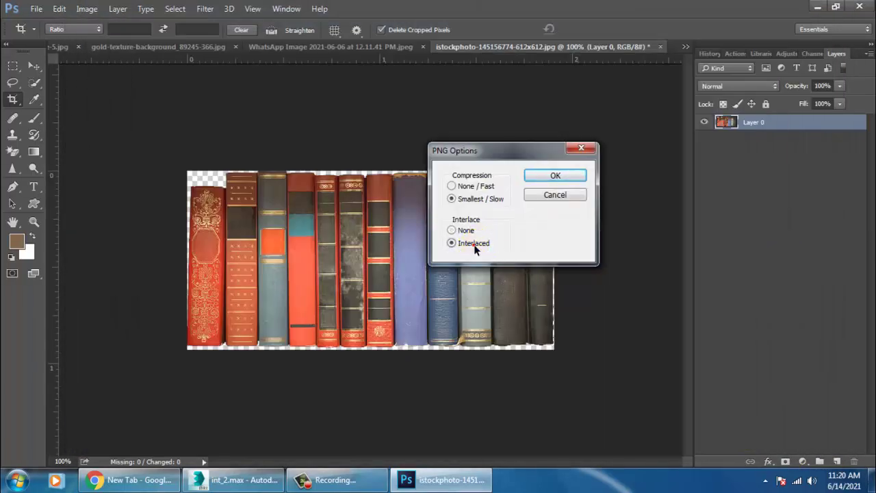
{"action": "left_click", "coordinate": [555, 177]}
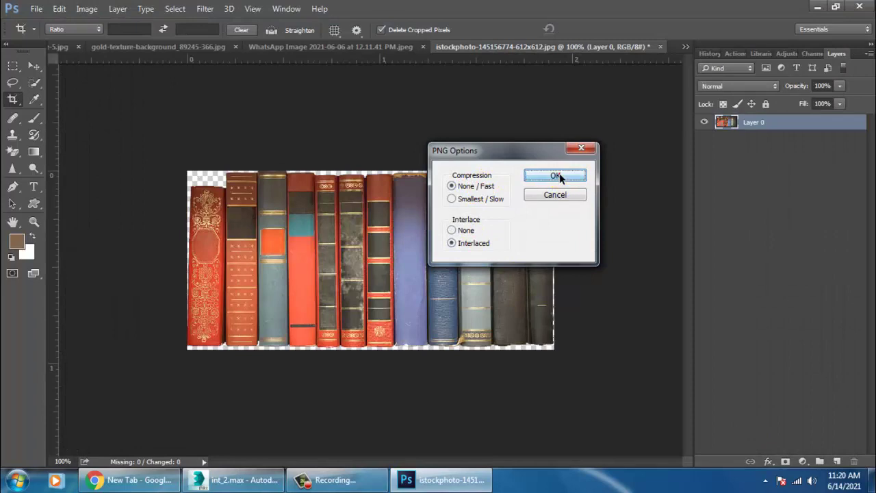
{"action": "left_click", "coordinate": [36, 70]}
Switch to 3ds Max and attach the four white books stacked above Box118 to it, forming one object
{"action": "left_click", "coordinate": [237, 482]}
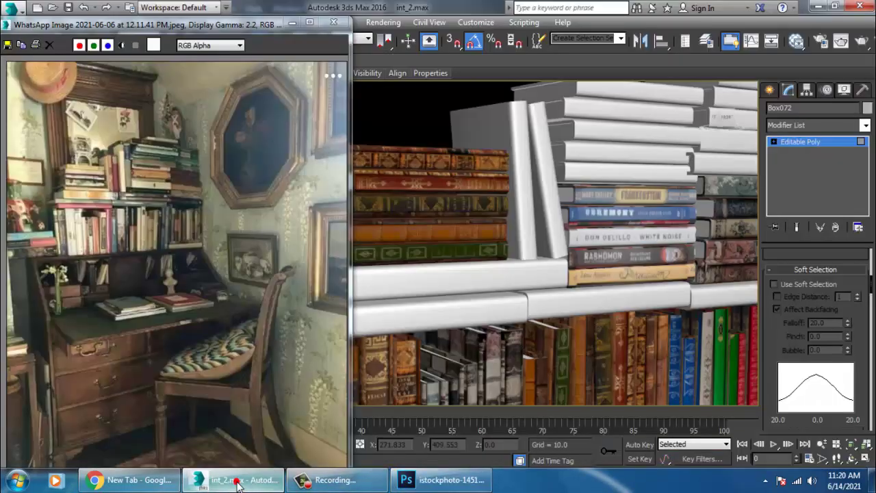
{"action": "middle_click_drag", "start_coordinate": [579, 240], "coordinate": [499, 298]}
{"action": "middle_click_drag", "start_coordinate": [648, 237], "coordinate": [871, 159], "text": "alt"}
{"action": "left_click", "coordinate": [809, 145]}
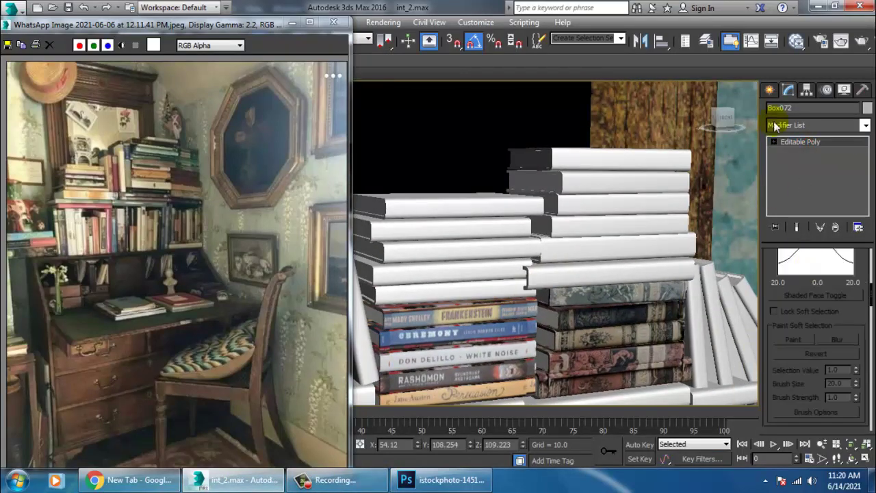
{"action": "left_click", "coordinate": [614, 265]}
{"action": "scroll", "coordinate": [798, 411], "scroll_direction": "down", "scroll_amount": 5}
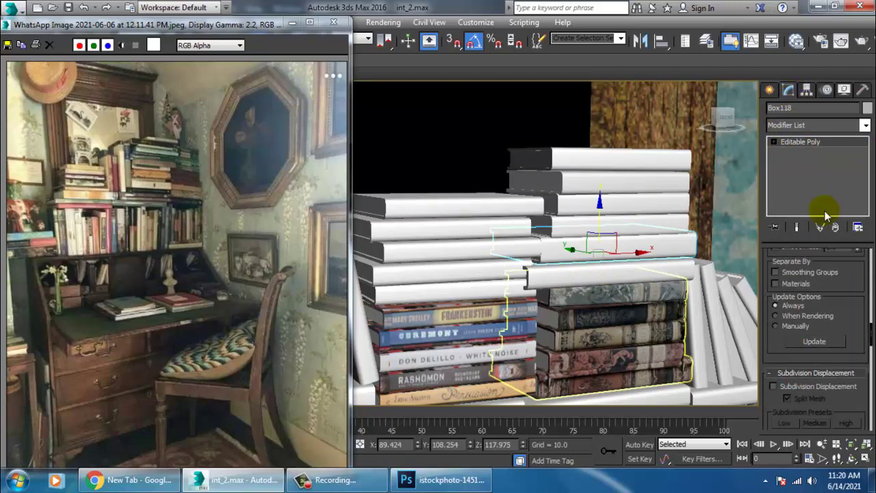
{"action": "scroll", "coordinate": [868, 352], "scroll_direction": "up", "scroll_amount": 5}
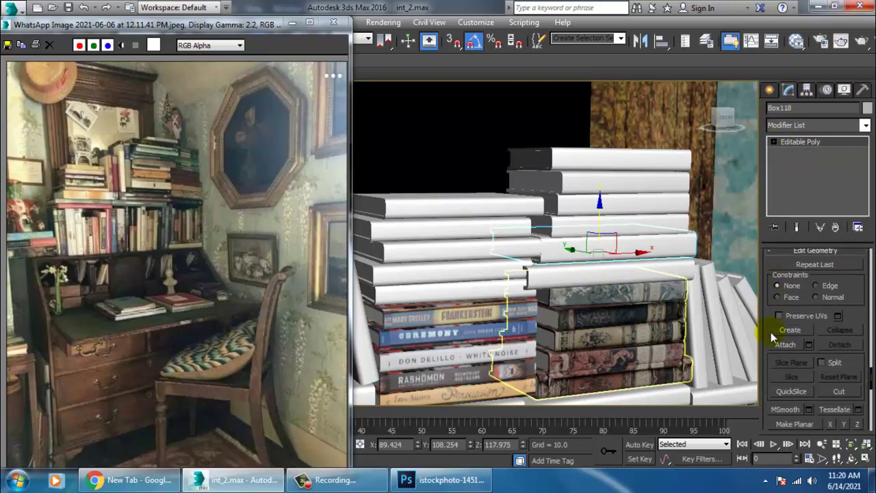
{"action": "left_click", "coordinate": [786, 345]}
{"action": "left_click", "coordinate": [588, 214]}
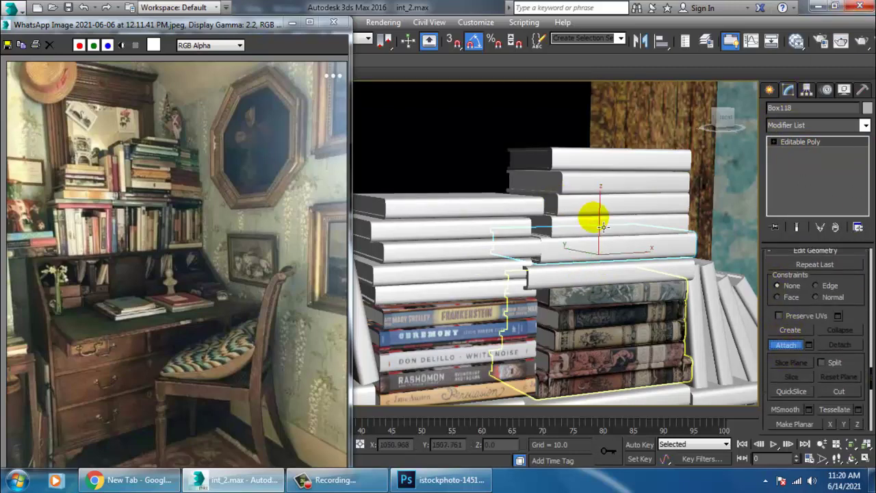
{"action": "left_click", "coordinate": [595, 182]}
{"action": "left_click", "coordinate": [589, 159]}
{"action": "middle_click_drag", "start_coordinate": [605, 207], "coordinate": [591, 249], "text": "alt"}
{"action": "right_click", "coordinate": [590, 229]}
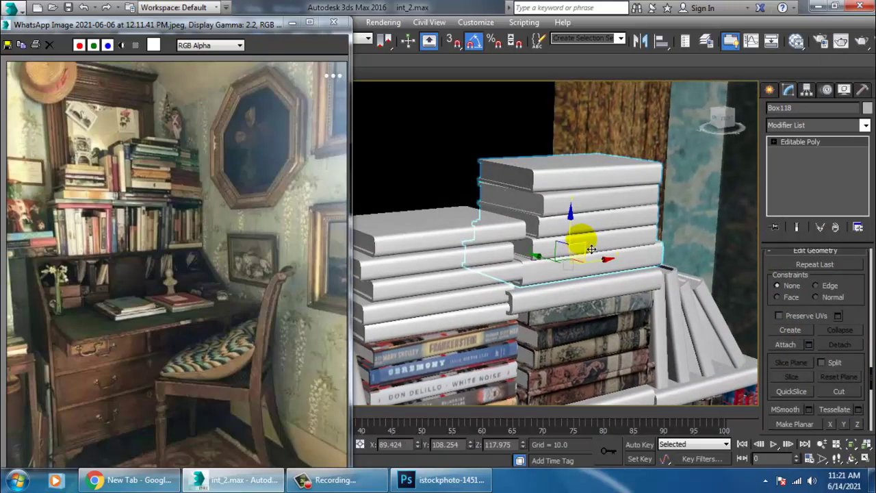
Add a new VRayMtl to the Slate Material Editor view and open its parameters
{"action": "key", "text": "m"}
{"action": "middle_click_drag", "start_coordinate": [436, 379], "coordinate": [370, 224]}
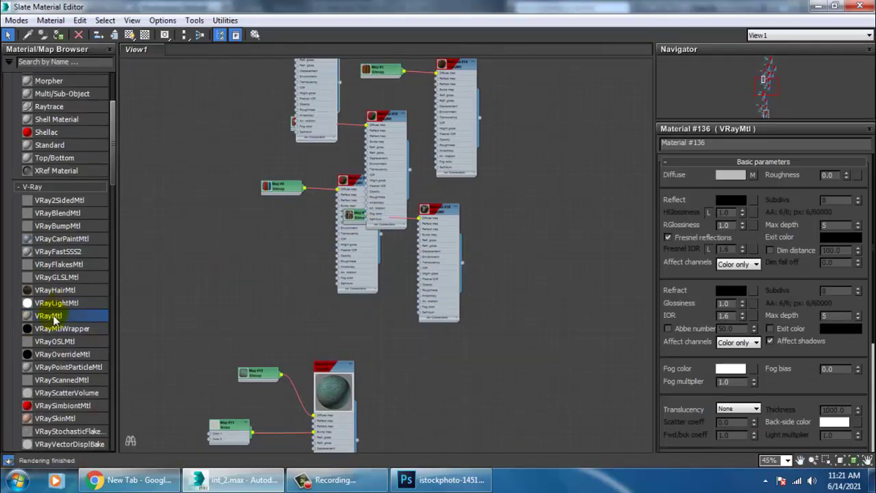
{"action": "left_click_drag", "start_coordinate": [337, 334], "coordinate": [433, 370]}
{"action": "double_click", "coordinate": [450, 373]}
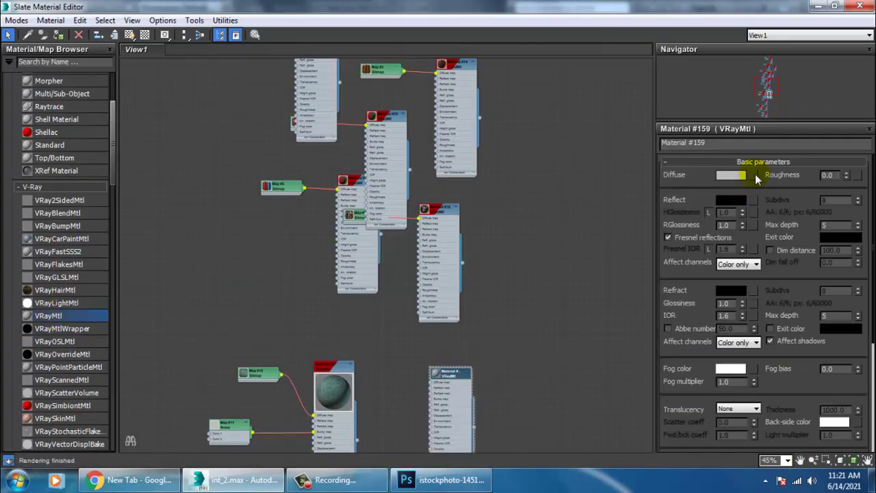
{"action": "left_click", "coordinate": [753, 175]}
{"action": "double_click", "coordinate": [330, 93]}
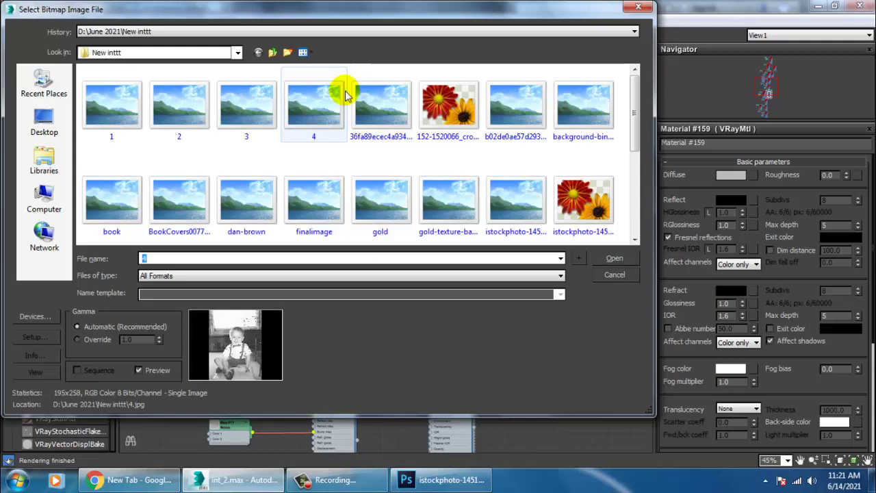
{"action": "left_click", "coordinate": [515, 200]}
{"action": "left_click", "coordinate": [593, 208]}
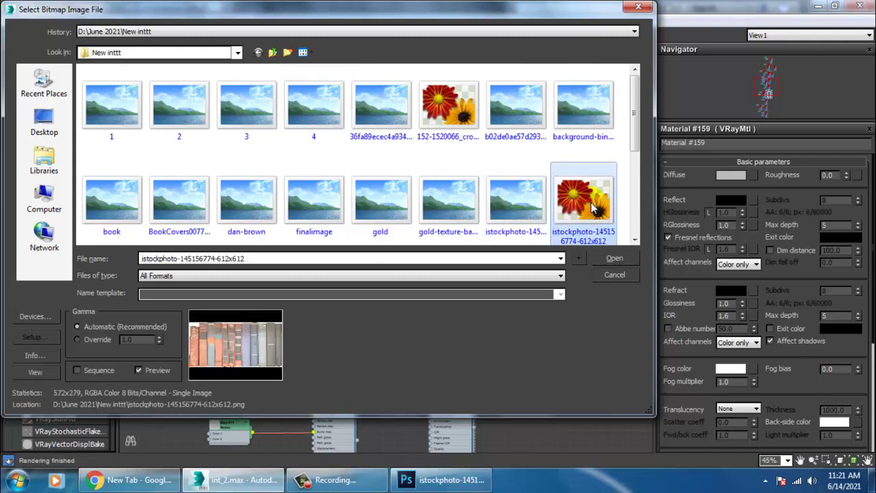
{"action": "key", "text": "Right"}
{"action": "key", "text": "Left"}
{"action": "key", "text": "Left"}
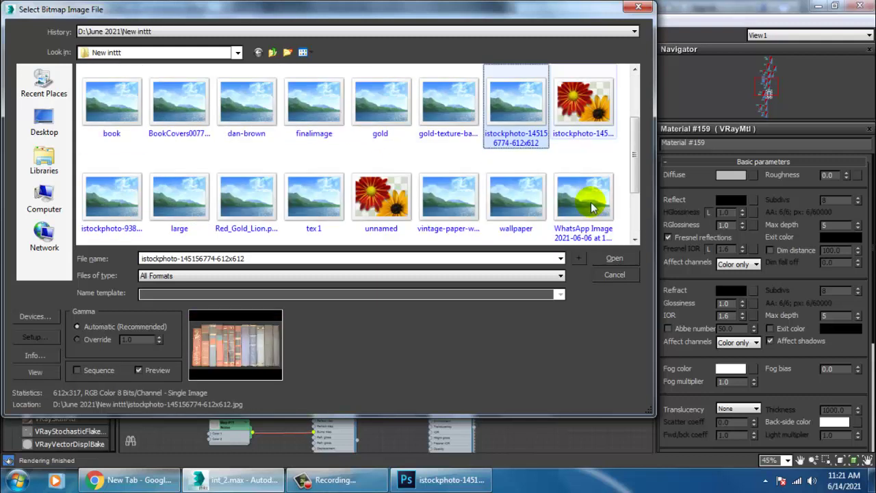
{"action": "left_click", "coordinate": [581, 101]}
{"action": "double_click", "coordinate": [580, 102]}
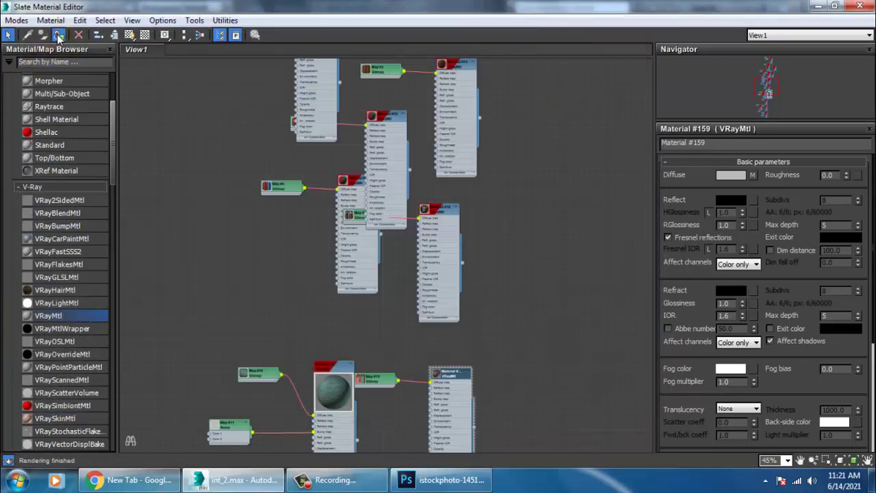
{"action": "left_click", "coordinate": [129, 35]}
{"action": "left_click", "coordinate": [818, 6]}
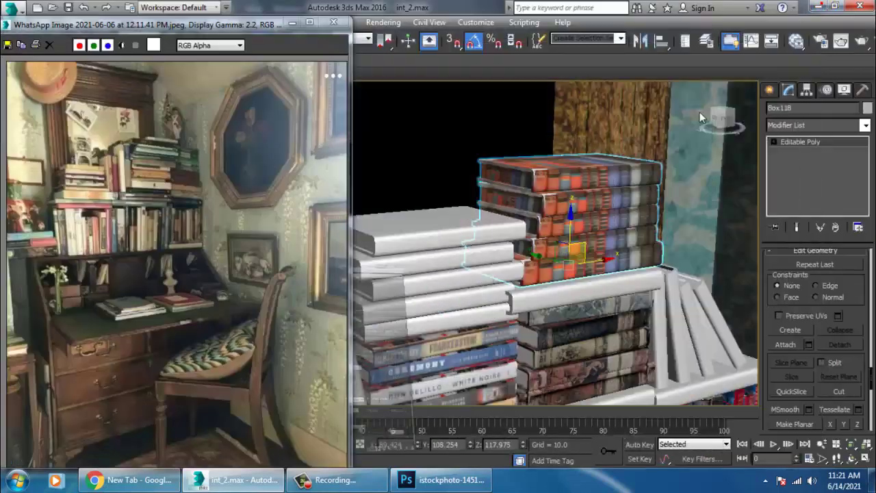
Apply a UVW Map modifier with Box mapping to the attached book stack
{"action": "scroll", "coordinate": [660, 235], "scroll_direction": "up", "scroll_amount": 2}
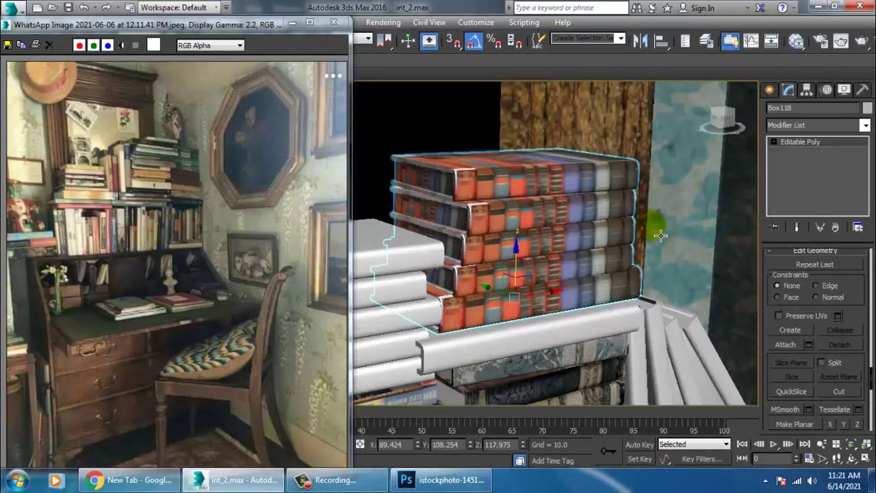
{"action": "left_click", "coordinate": [830, 126]}
{"action": "scroll", "coordinate": [814, 205], "scroll_direction": "down", "scroll_amount": 10}
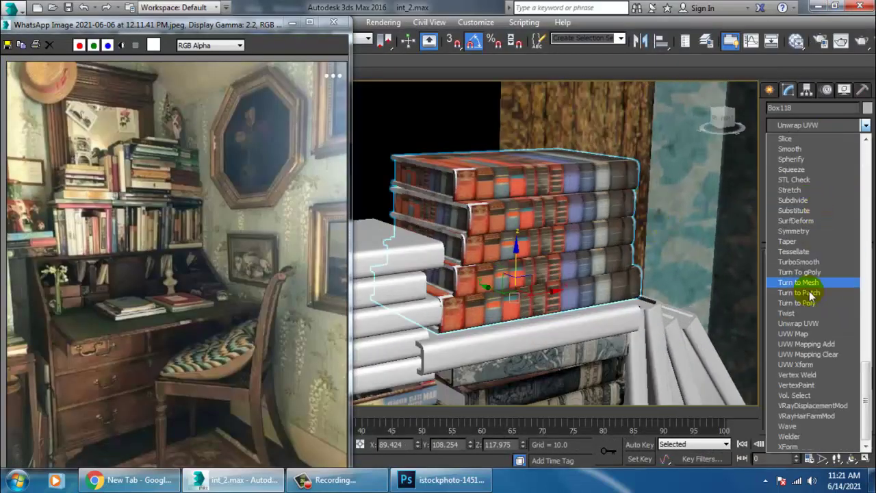
{"action": "left_click", "coordinate": [801, 334]}
{"action": "left_click", "coordinate": [802, 330]}
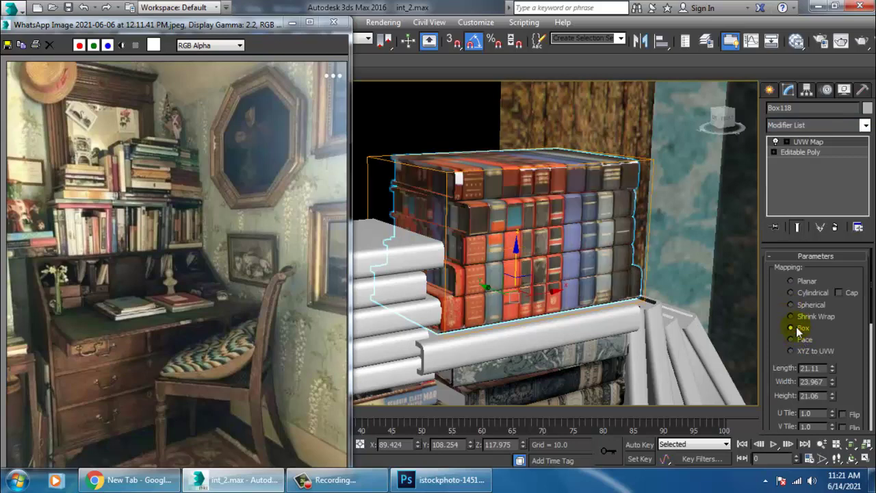
Rotate the UVW Map gizmo so the spine texture runs horizontally along the stacked books
{"action": "left_click", "coordinate": [786, 142]}
{"action": "left_click", "coordinate": [809, 152]}
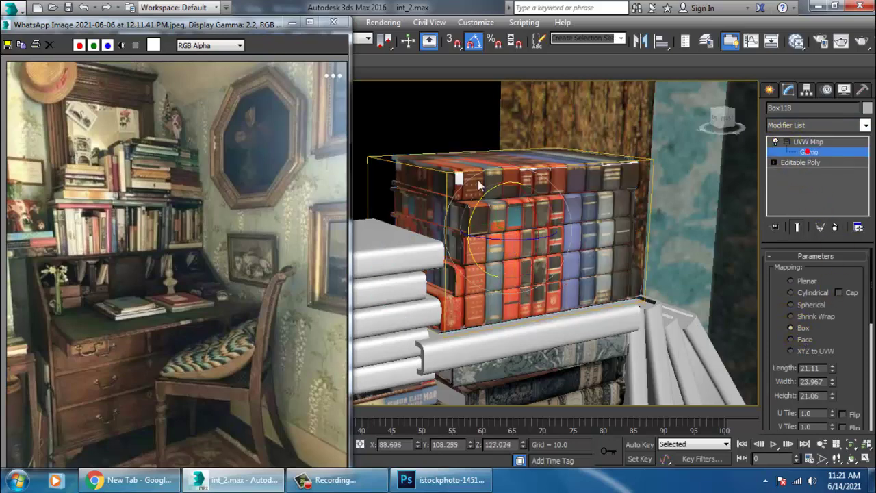
{"action": "left_click_drag", "start_coordinate": [484, 226], "coordinate": [487, 224]}
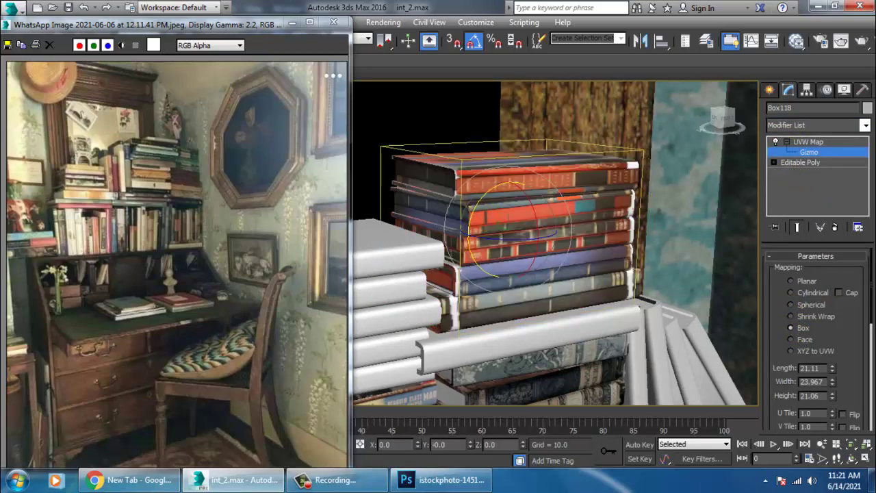
{"action": "key", "text": "w"}
Try enlarging the UVW mapping to a width of 41.127 and a height of 24.008
{"action": "middle_click_drag", "start_coordinate": [762, 307], "coordinate": [757, 322], "text": "alt"}
{"action": "left_click_drag", "start_coordinate": [866, 368], "coordinate": [841, 294]}
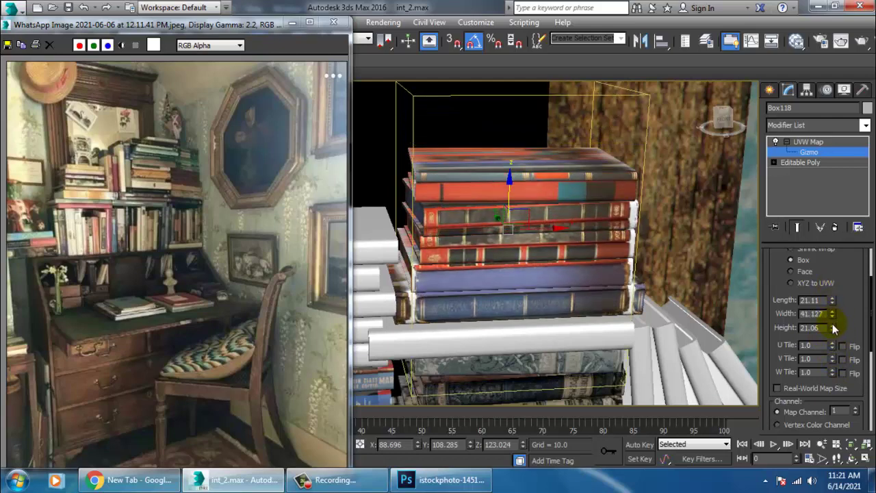
{"action": "mouse_move", "coordinate": [833, 328]}
{"action": "left_mouse_down"}
{"action": "mouse_move", "coordinate": [842, 316]}
{"action": "mouse_move", "coordinate": [847, 324]}
{"action": "left_mouse_up"}
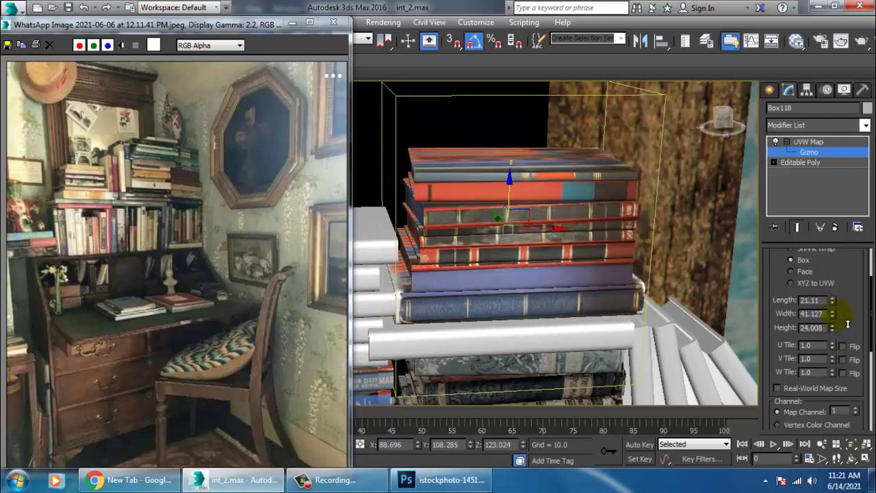
{"action": "scroll", "coordinate": [624, 257], "scroll_direction": "up", "scroll_amount": 6}
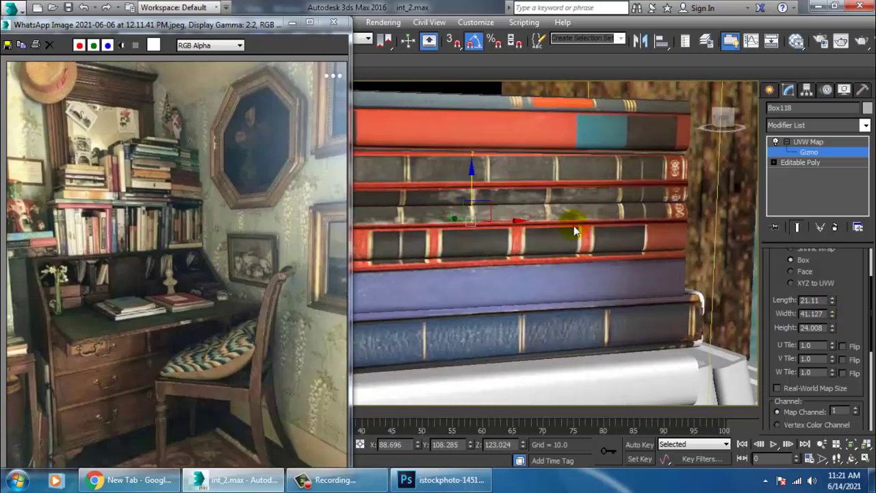
{"action": "middle_click_drag", "start_coordinate": [575, 231], "coordinate": [618, 258]}
Fit the UVW mapping gizmo to the book stack and set its width to 30.537
{"action": "left_click_drag", "start_coordinate": [859, 327], "coordinate": [856, 228]}
{"action": "left_click", "coordinate": [798, 382]}
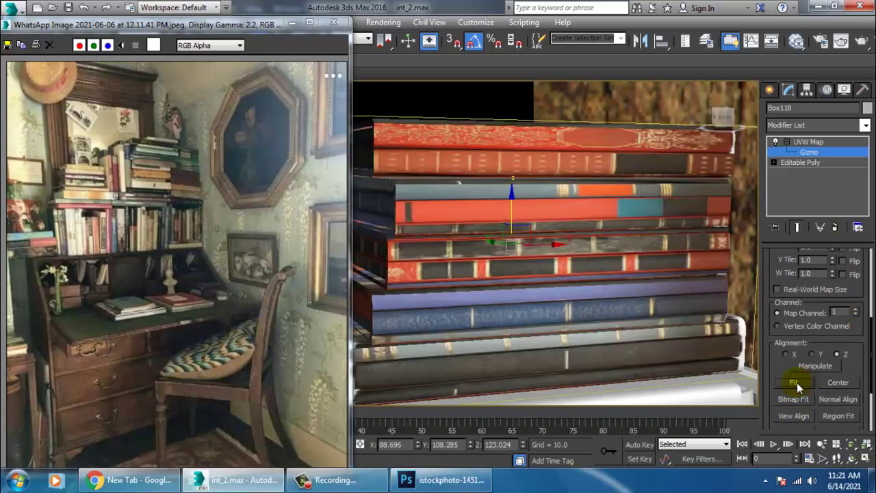
{"action": "left_click_drag", "start_coordinate": [776, 272], "coordinate": [788, 487]}
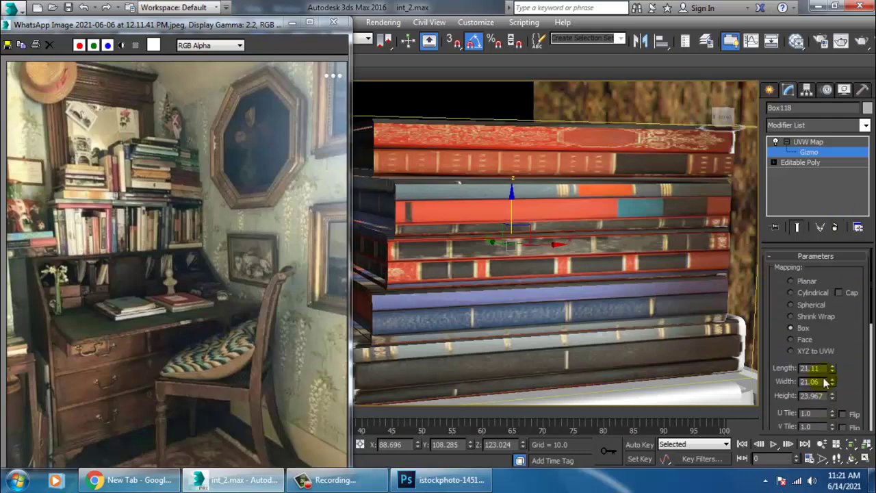
{"action": "left_click_drag", "start_coordinate": [832, 381], "coordinate": [853, 361]}
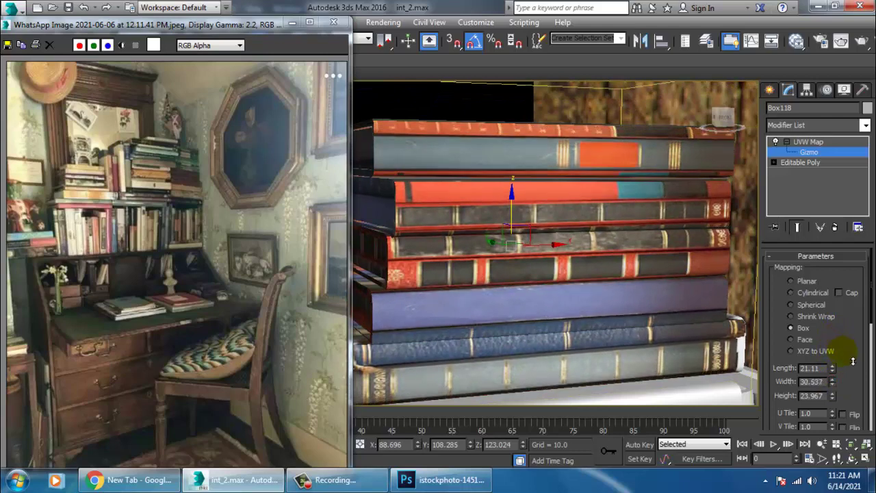
Set the UVW mapping height to 27.562 and convert the textured book stack to an Editable Poly
{"action": "left_click_drag", "start_coordinate": [834, 397], "coordinate": [843, 395]}
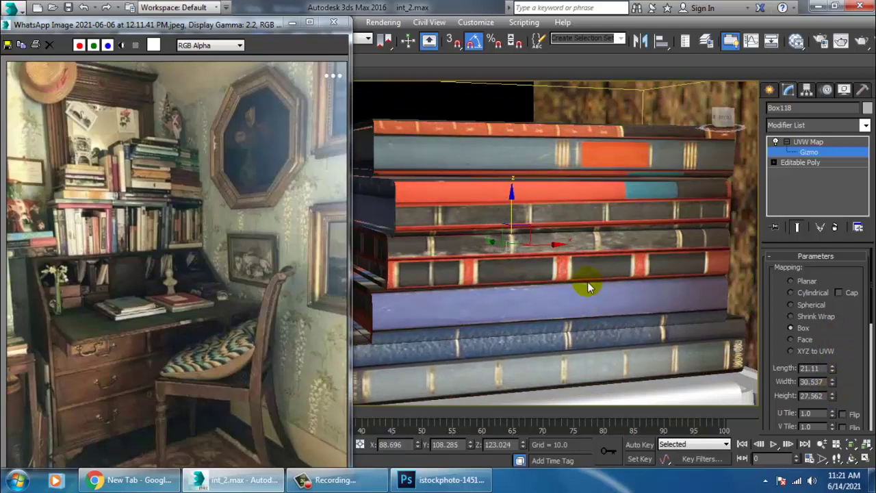
{"action": "middle_click_drag", "start_coordinate": [587, 287], "coordinate": [544, 233], "text": "alt"}
{"action": "right_click", "coordinate": [549, 201]}
{"action": "mouse_move", "coordinate": [616, 326]}
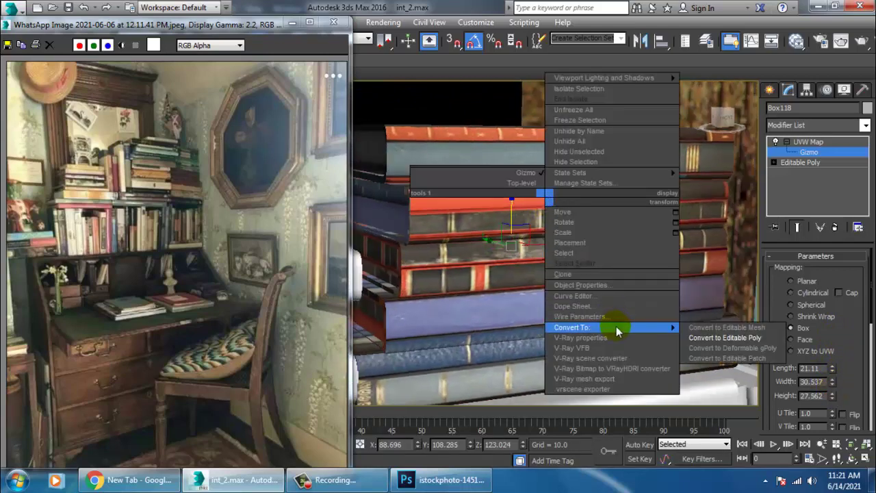
{"action": "left_click", "coordinate": [722, 337]}
Select the page-end polygons of the stacked books and assign the plain white VRayMtl to them
{"action": "key", "text": "4"}
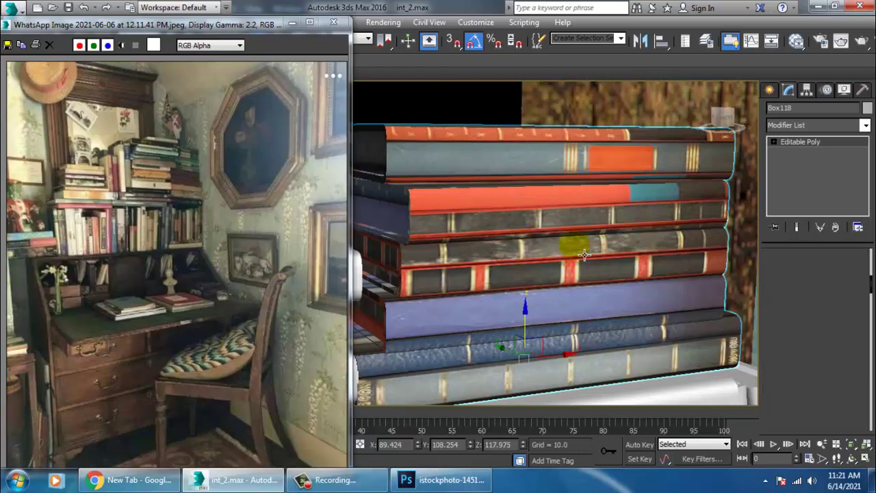
{"action": "scroll", "coordinate": [576, 256], "scroll_direction": "down", "scroll_amount": 3}
{"action": "mouse_move", "coordinate": [576, 256]}
{"action": "middle_mouse_down", "text": "alt"}
{"action": "mouse_move", "coordinate": [569, 270]}
{"action": "mouse_move", "coordinate": [594, 258]}
{"action": "mouse_move", "coordinate": [584, 250]}
{"action": "middle_mouse_up", "text": "alt"}
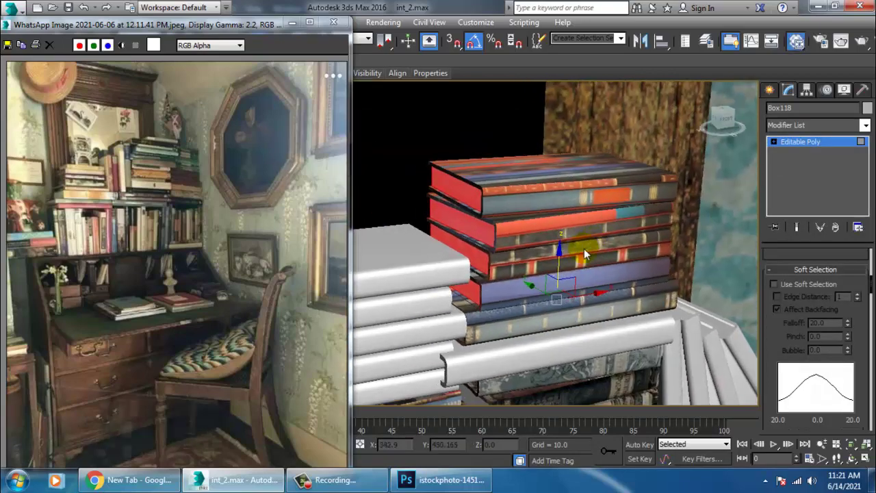
{"action": "key", "text": "m"}
{"action": "middle_click_drag", "start_coordinate": [434, 177], "coordinate": [442, 314]}
{"action": "middle_click_drag", "start_coordinate": [391, 164], "coordinate": [391, 206]}
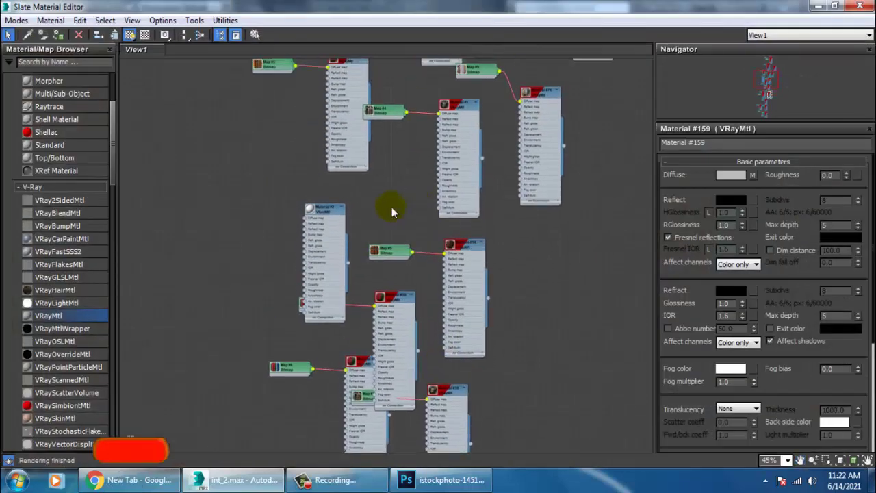
{"action": "left_click", "coordinate": [326, 209]}
{"action": "left_click", "coordinate": [56, 33]}
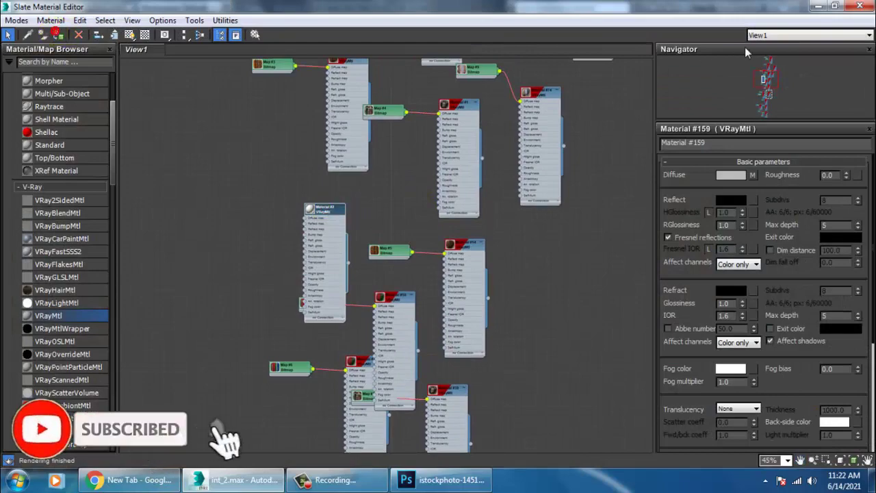
{"action": "left_click", "coordinate": [818, 6]}
Minimize the reference photo window and deselect the book stack
{"action": "scroll", "coordinate": [585, 245], "scroll_direction": "up", "scroll_amount": 5}
{"action": "mouse_move", "coordinate": [584, 252]}
{"action": "middle_mouse_down", "text": "alt"}
{"action": "mouse_move", "coordinate": [577, 239]}
{"action": "mouse_move", "coordinate": [588, 250]}
{"action": "middle_mouse_up", "text": "alt"}
{"action": "scroll", "coordinate": [802, 139], "scroll_direction": "down", "scroll_amount": 5}
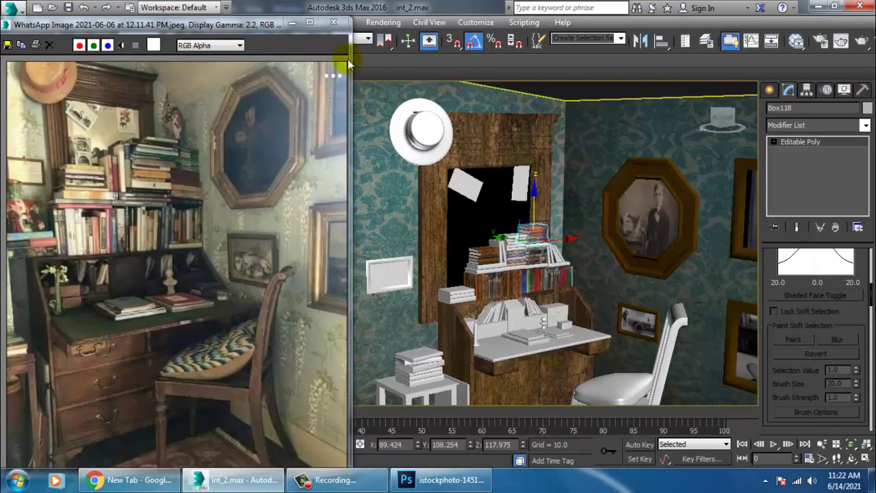
{"action": "left_click", "coordinate": [292, 22]}
{"action": "middle_click_drag", "start_coordinate": [575, 294], "coordinate": [531, 335], "text": "alt"}
{"action": "scroll", "coordinate": [531, 335], "scroll_direction": "up", "scroll_amount": 8}
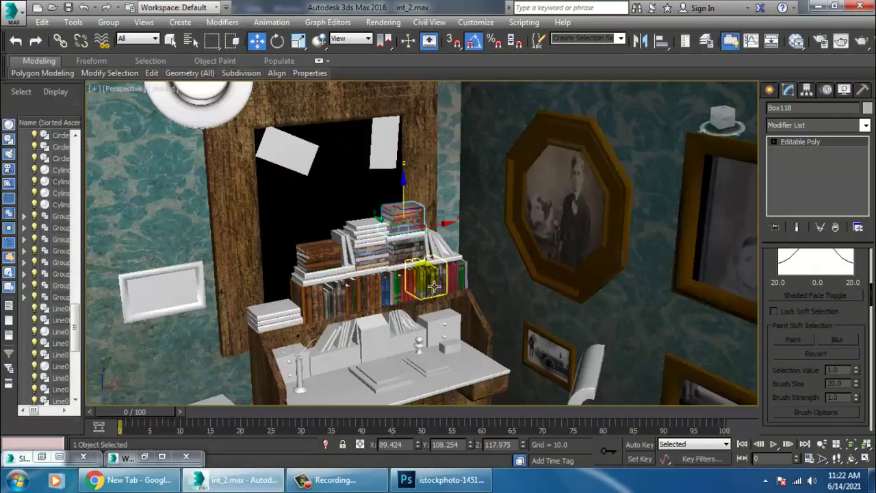
{"action": "scroll", "coordinate": [527, 295], "scroll_direction": "down", "scroll_amount": 10}
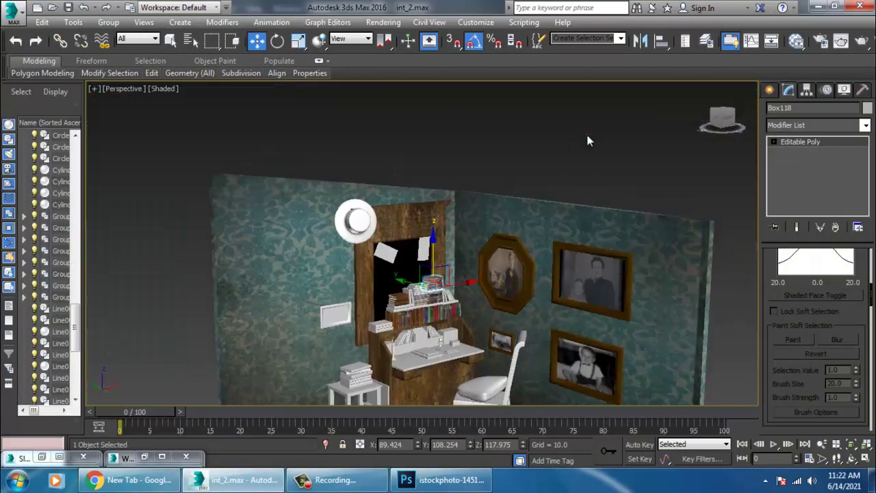
{"action": "left_click", "coordinate": [588, 137]}
Switch the viewport to Expert Mode and examine the textured books, desk, chair and picture frames
{"action": "scroll", "coordinate": [447, 333], "scroll_direction": "up", "scroll_amount": 5}
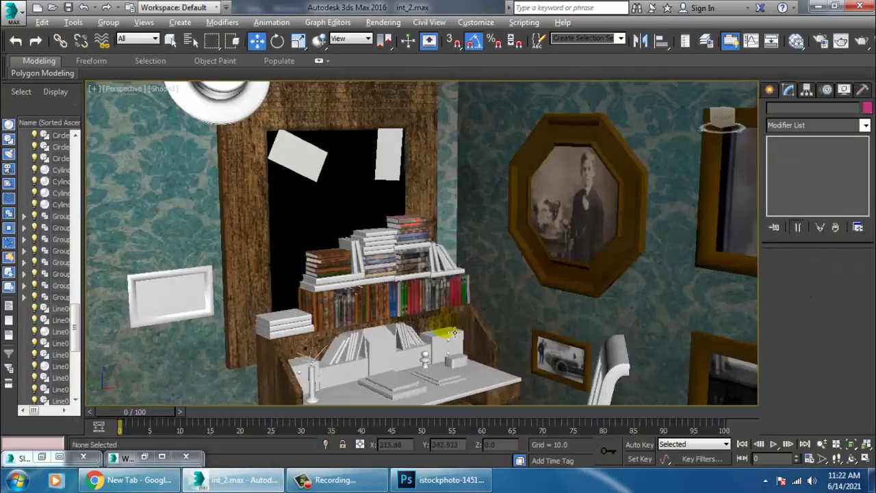
{"action": "scroll", "coordinate": [448, 333], "scroll_direction": "up", "scroll_amount": 3}
{"action": "middle_click_drag", "start_coordinate": [448, 333], "coordinate": [526, 301], "text": "alt"}
{"action": "scroll", "coordinate": [512, 315], "scroll_direction": "down", "scroll_amount": 5}
{"action": "scroll", "coordinate": [521, 299], "scroll_direction": "up", "scroll_amount": 5}
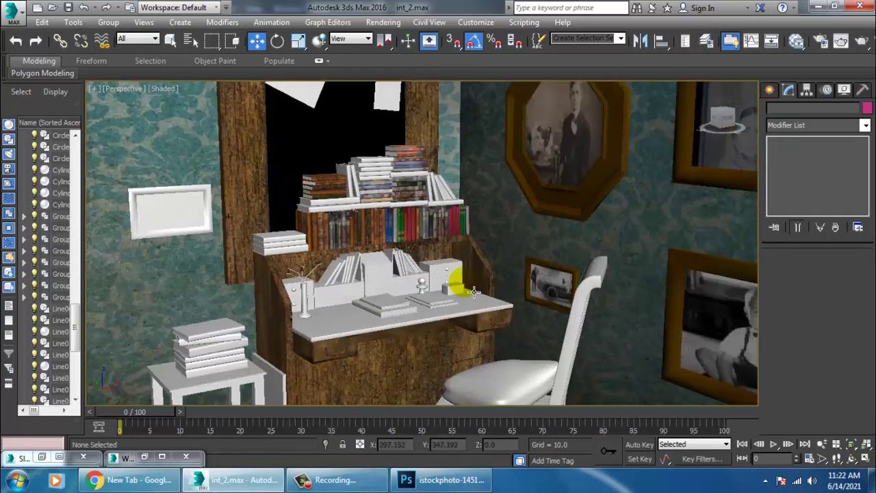
{"action": "key", "text": "ctrl+x"}
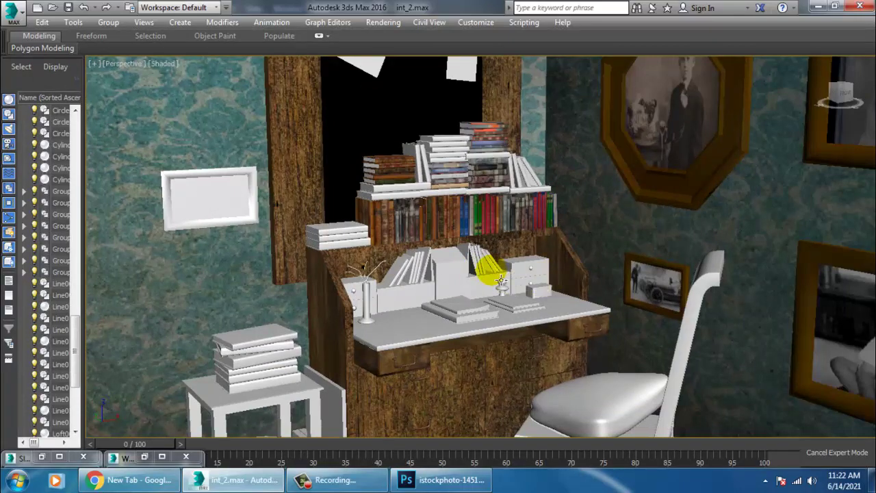
{"action": "scroll", "coordinate": [501, 281], "scroll_direction": "down", "scroll_amount": 4}
{"action": "middle_click_drag", "start_coordinate": [507, 295], "coordinate": [508, 328], "text": "alt"}
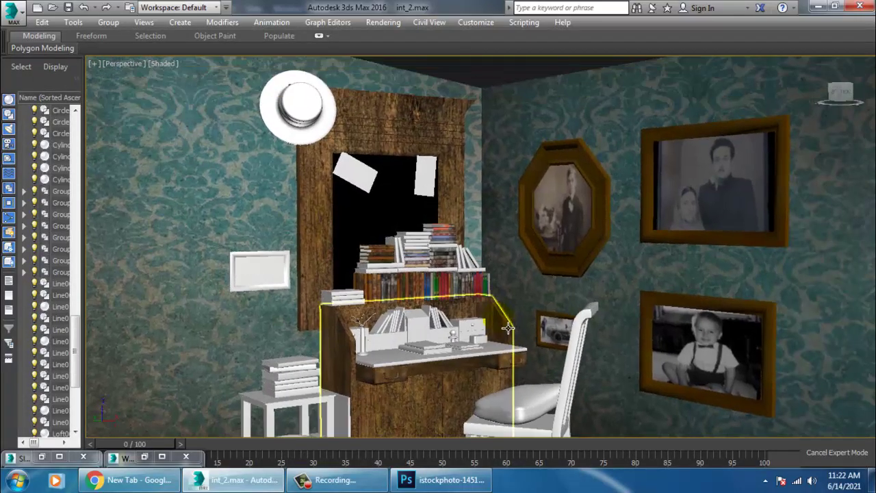